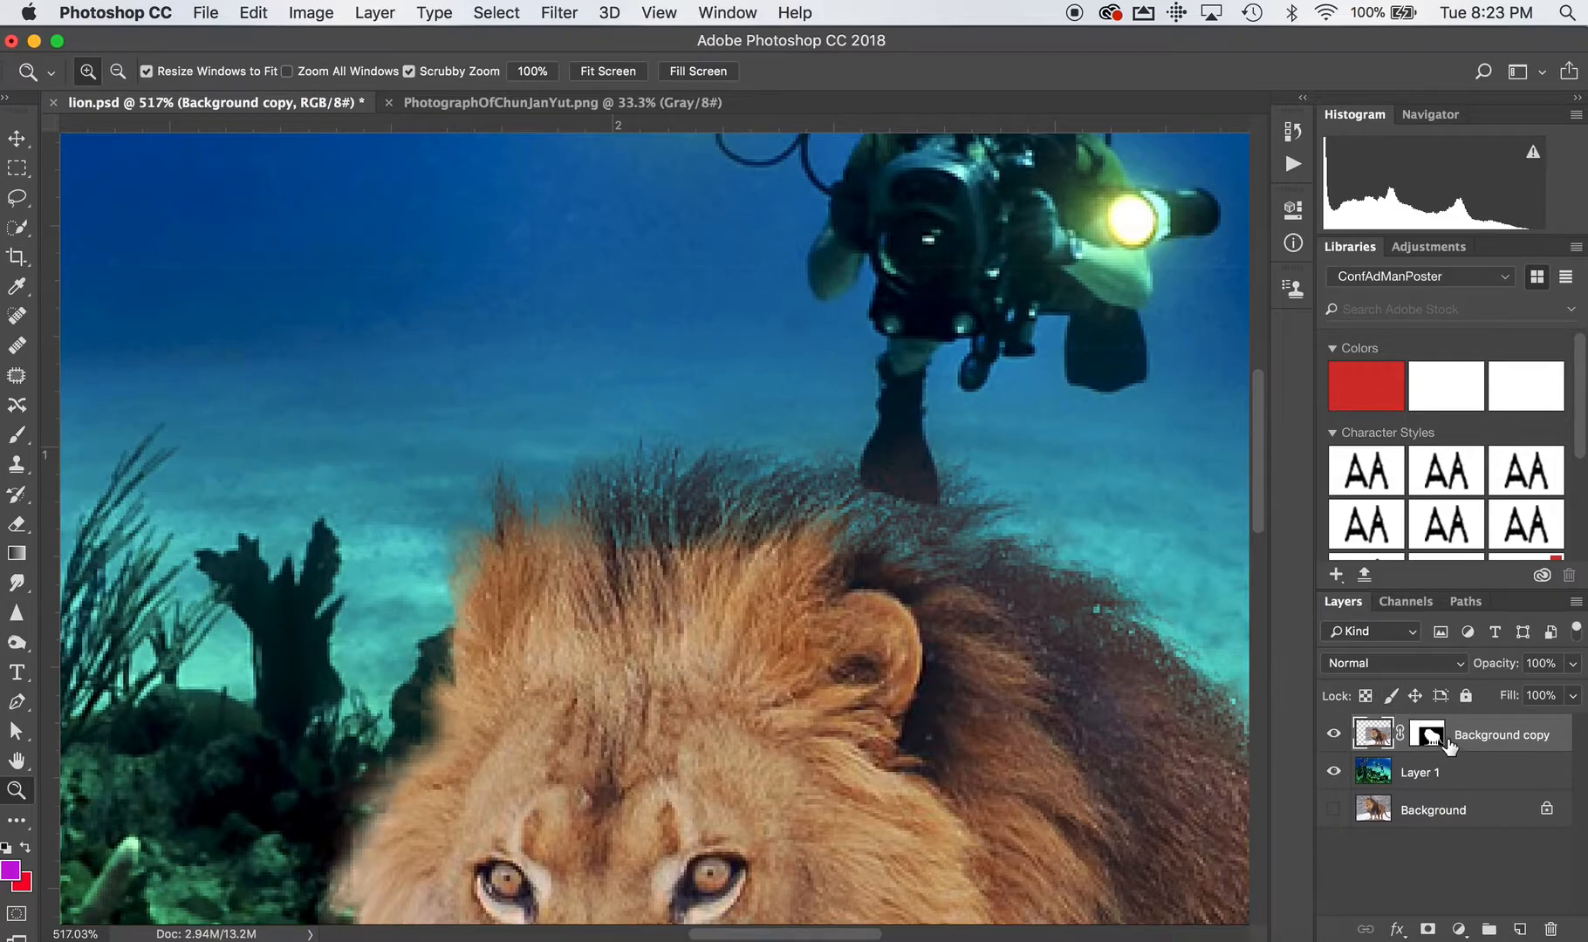
# Inspect the Background copy mask as a colour overlay and in black and white, and restore the normal layer view.
pyautogui.click(1405, 601)
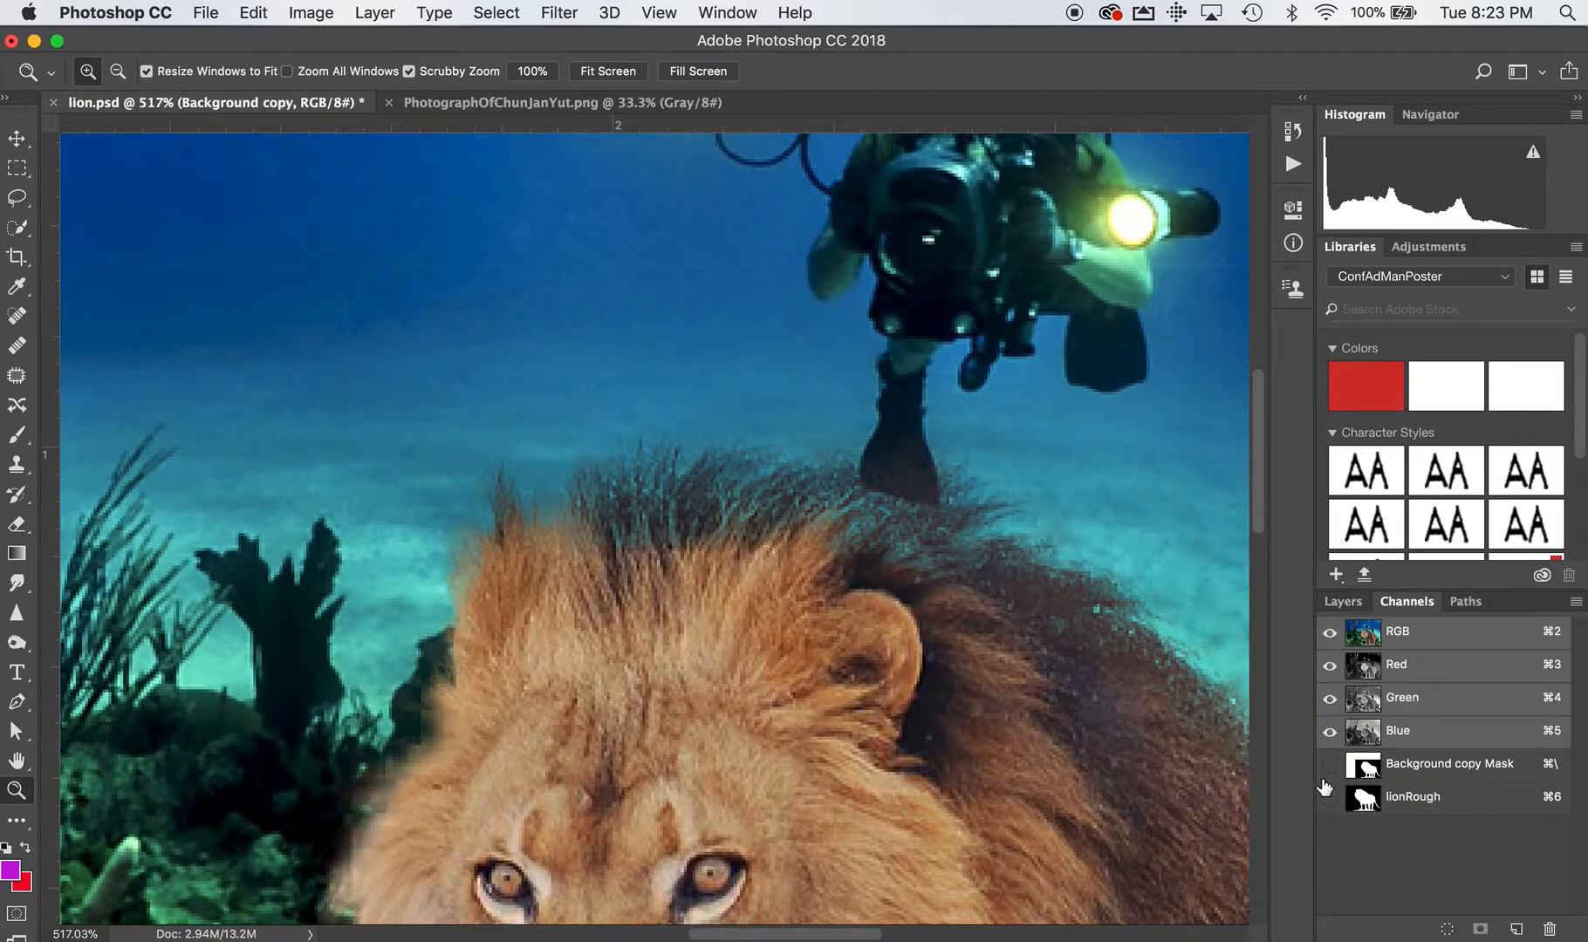
pyautogui.click(1330, 765)
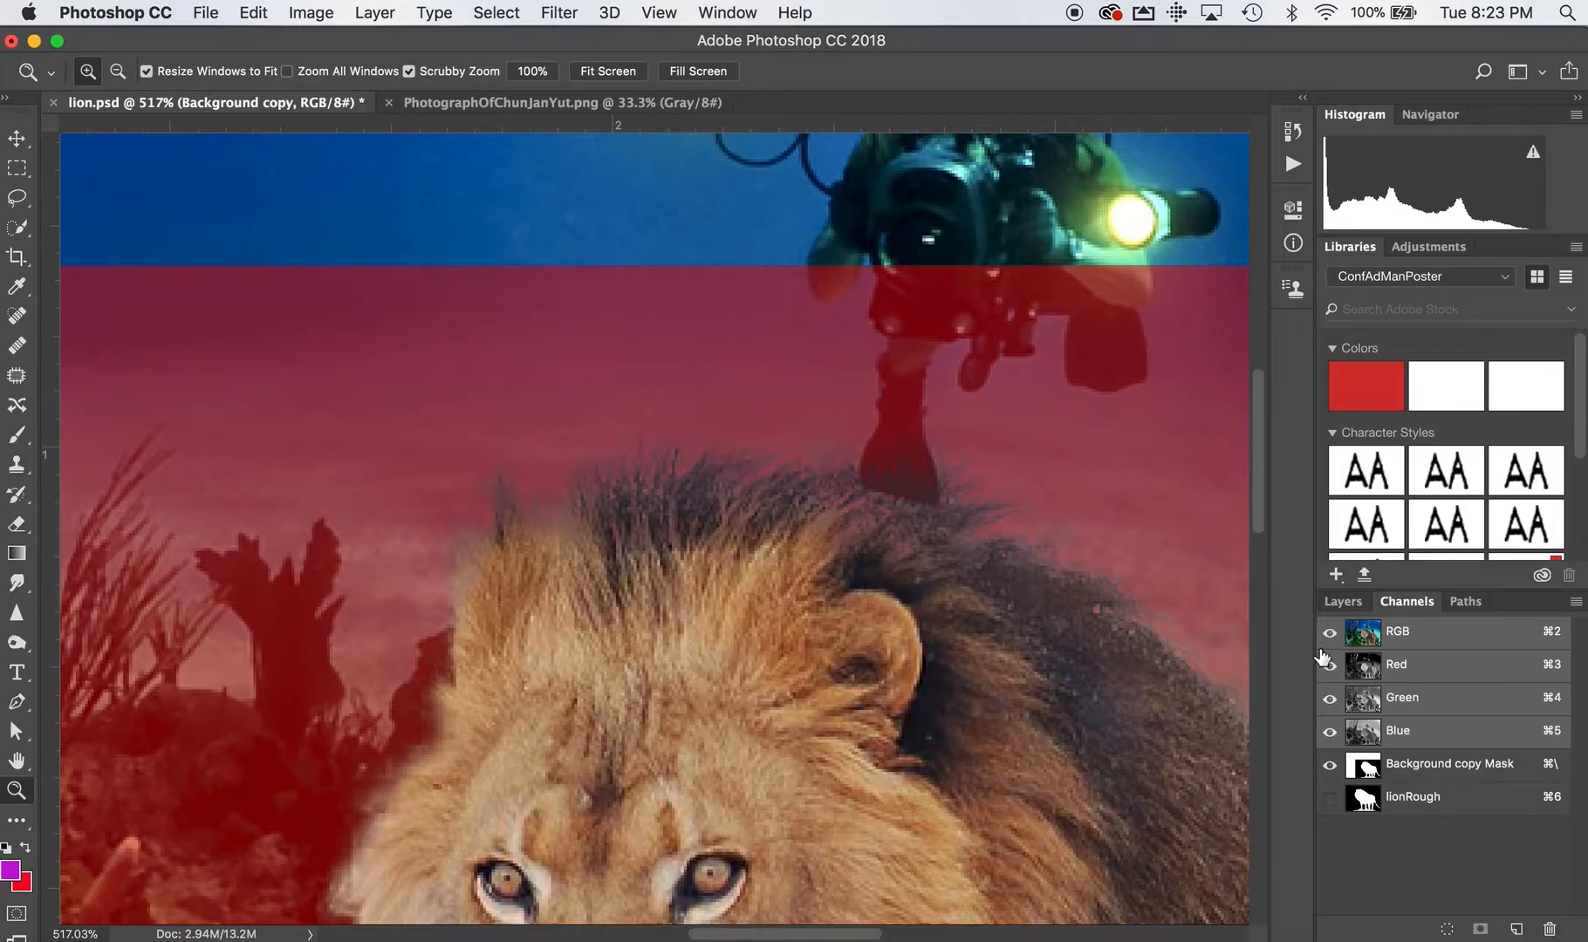
pyautogui.click(1328, 634)
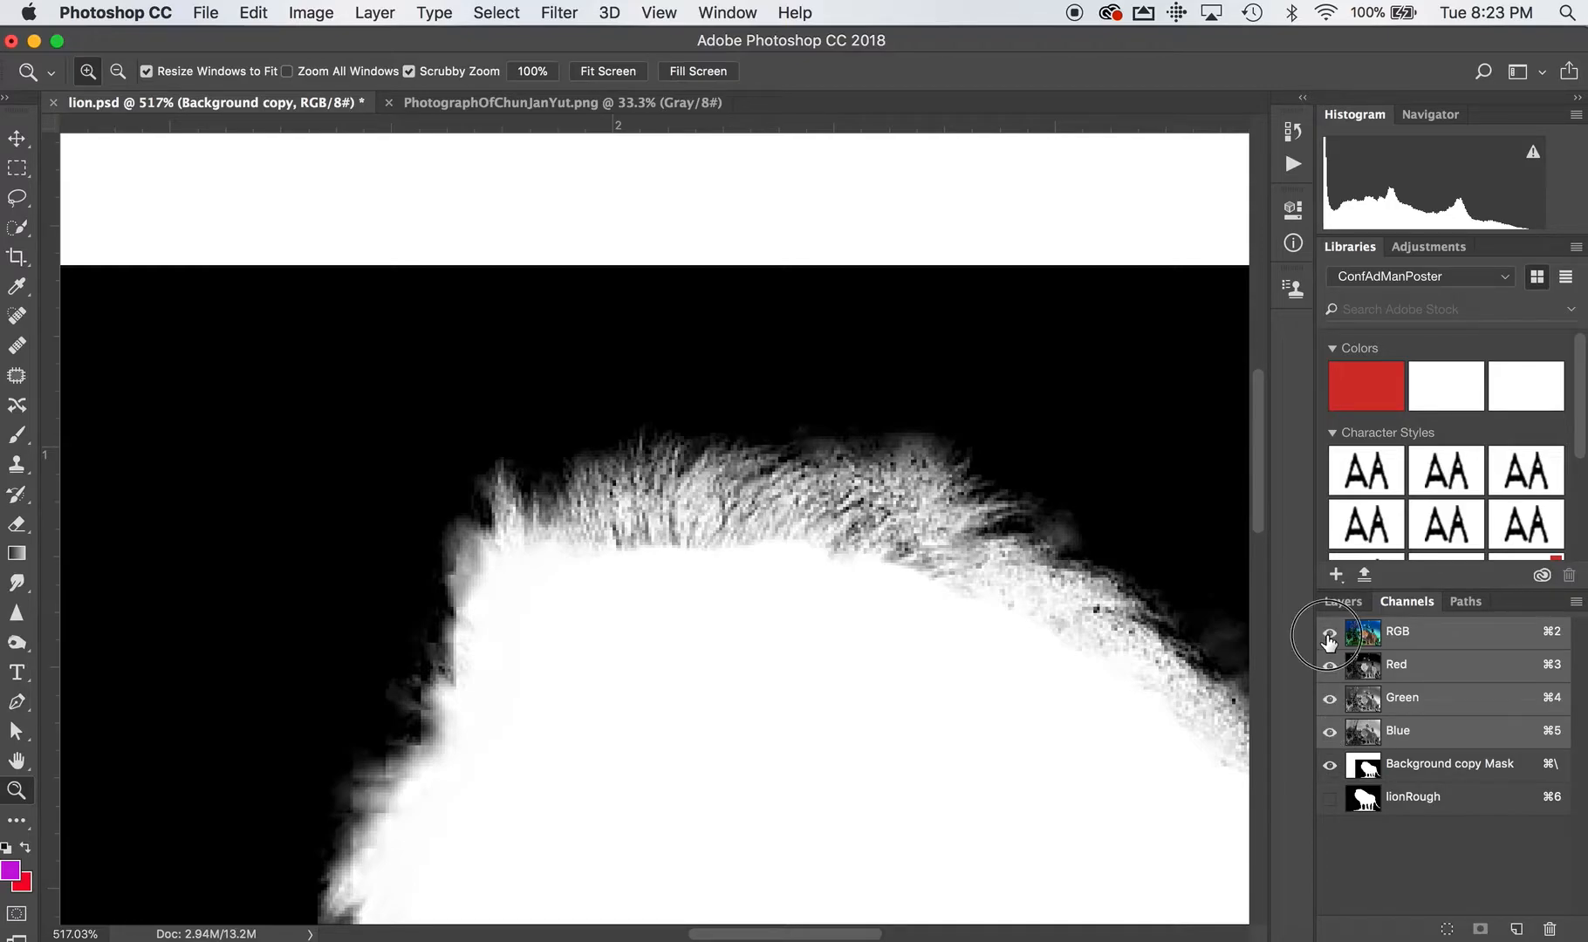
pyautogui.click(1329, 633)
pyautogui.click(1329, 765)
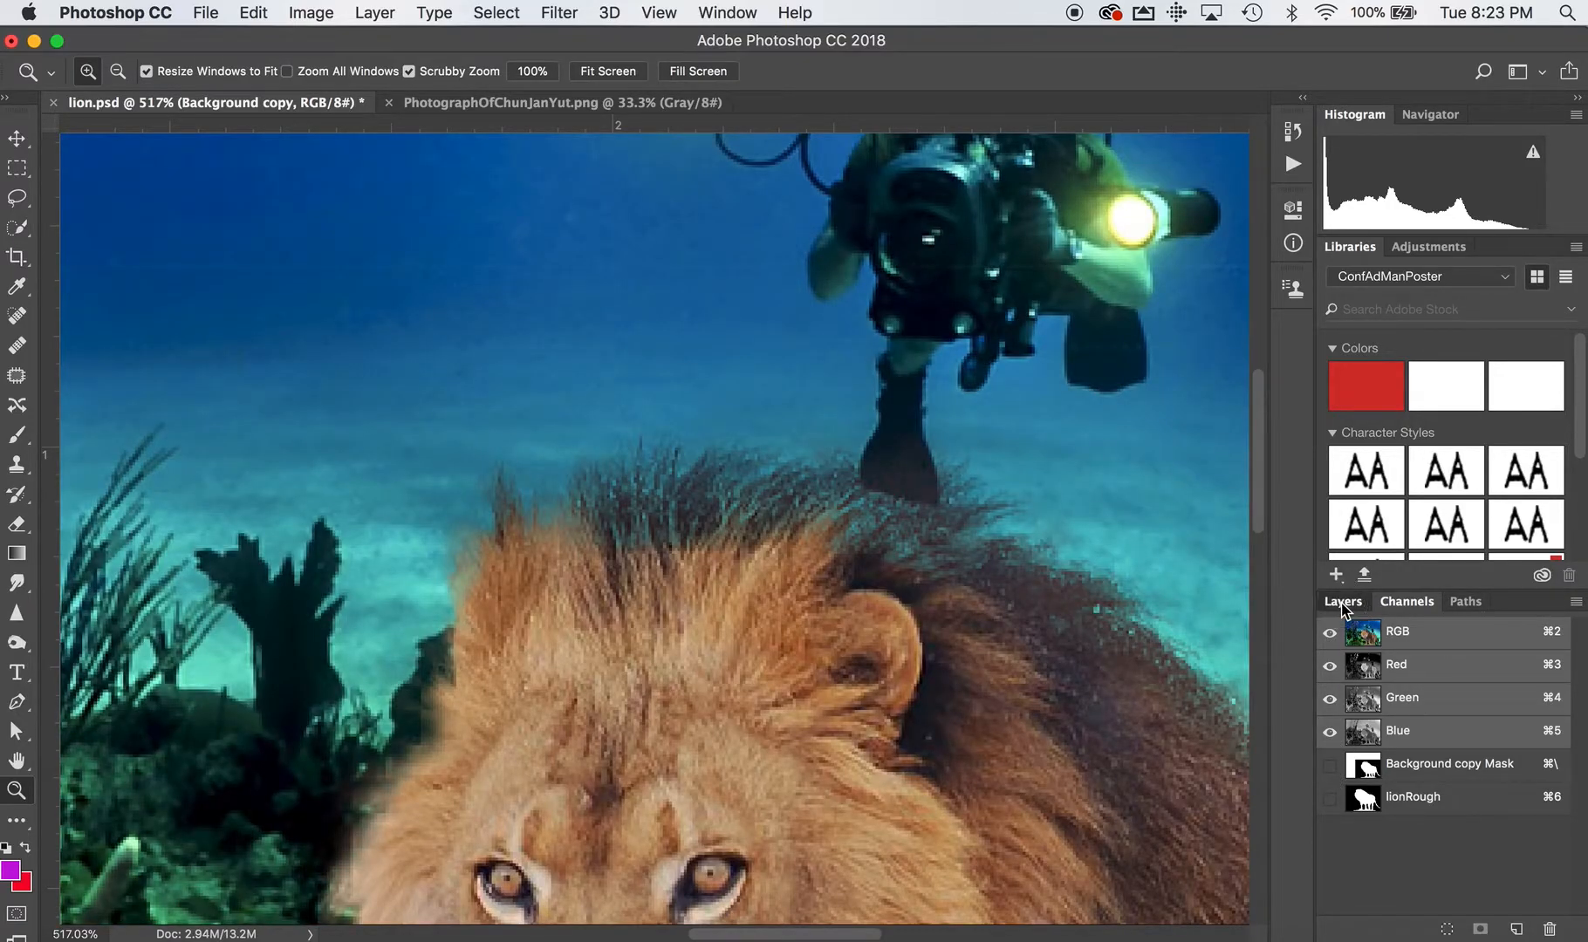
pyautogui.click(1343, 601)
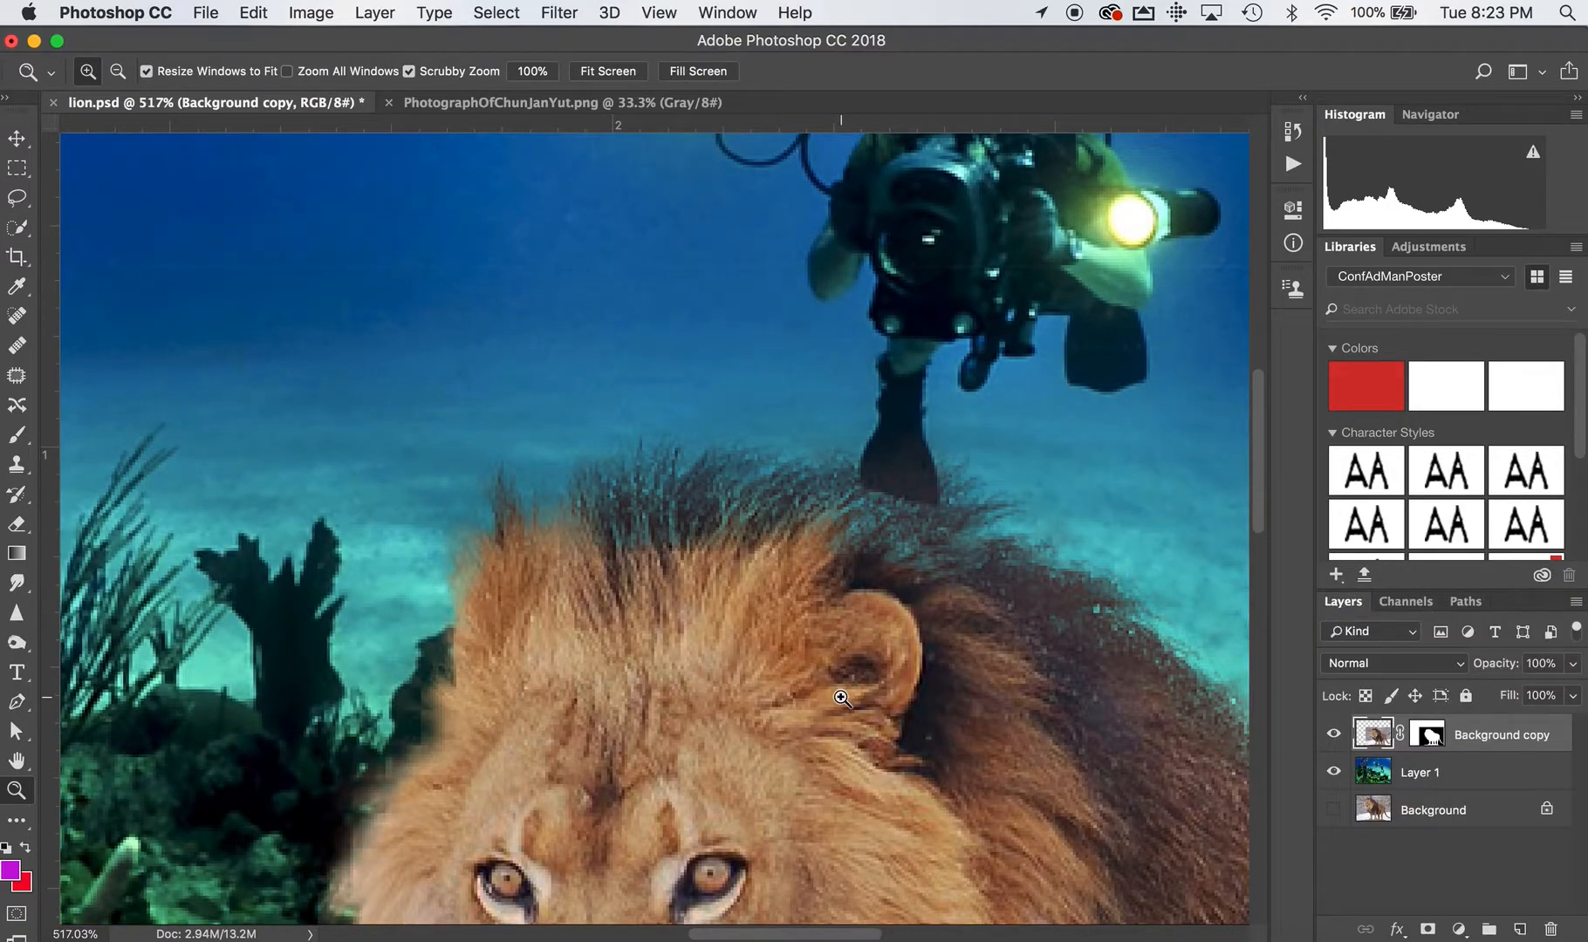
# Examine the lion's masked fur edges and how its colours compare with the divers and the underwater background.
pyautogui.scroll(-10, 842, 698)
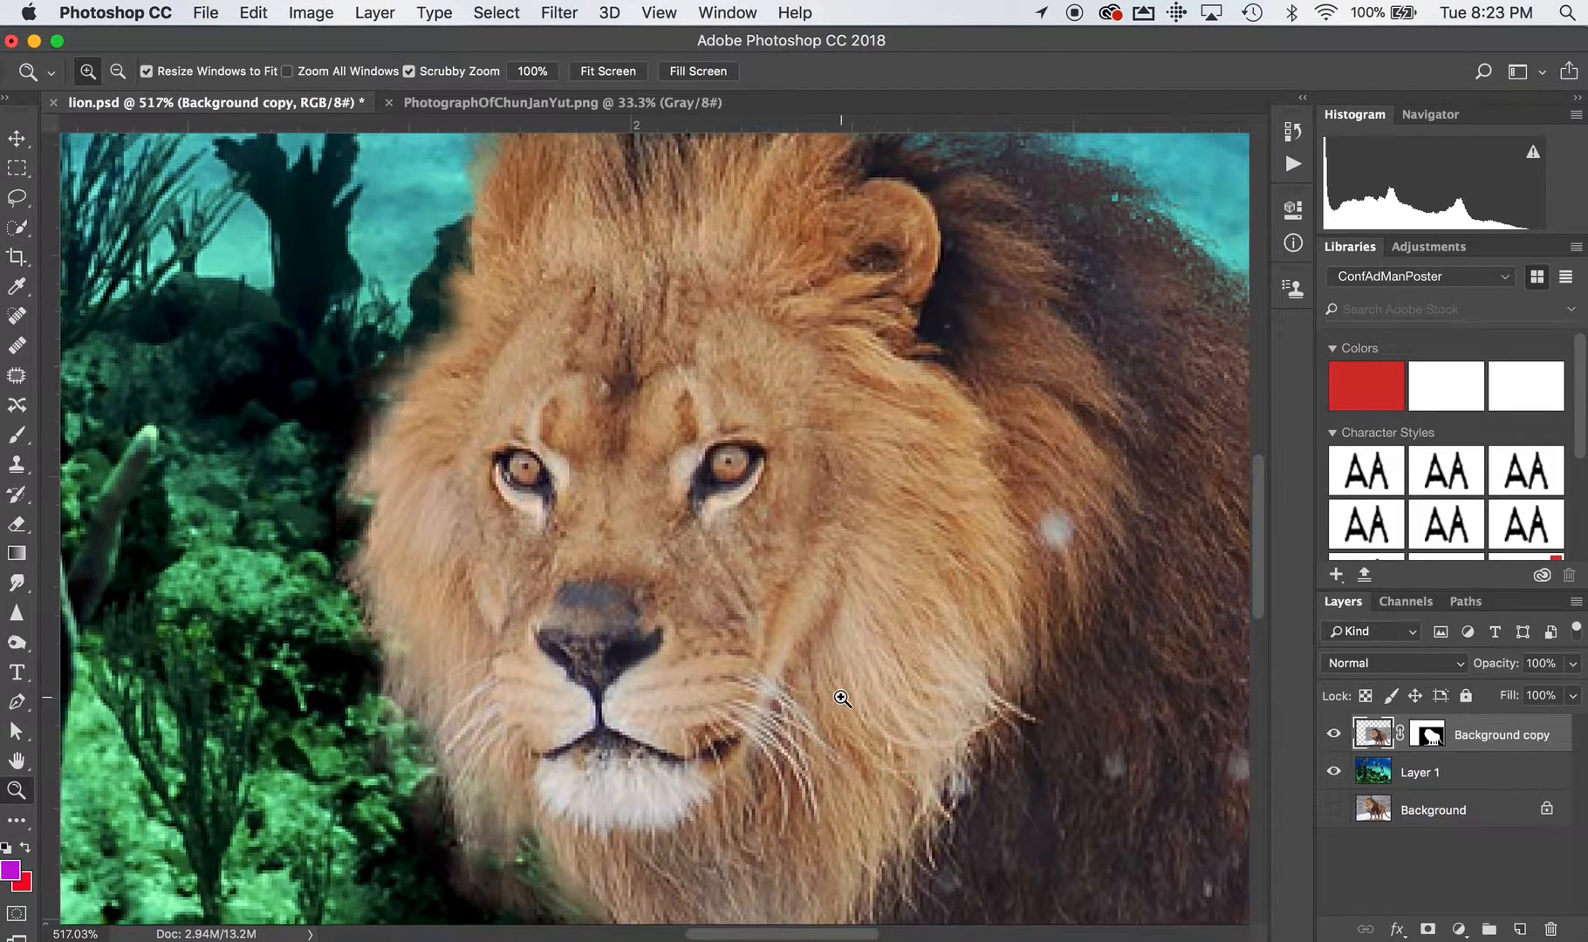
pyautogui.scroll(15, 842, 698)
pyautogui.scroll(3, 842, 698)
pyautogui.hscroll(6, 842, 698)
pyautogui.scroll(-3, 842, 698)
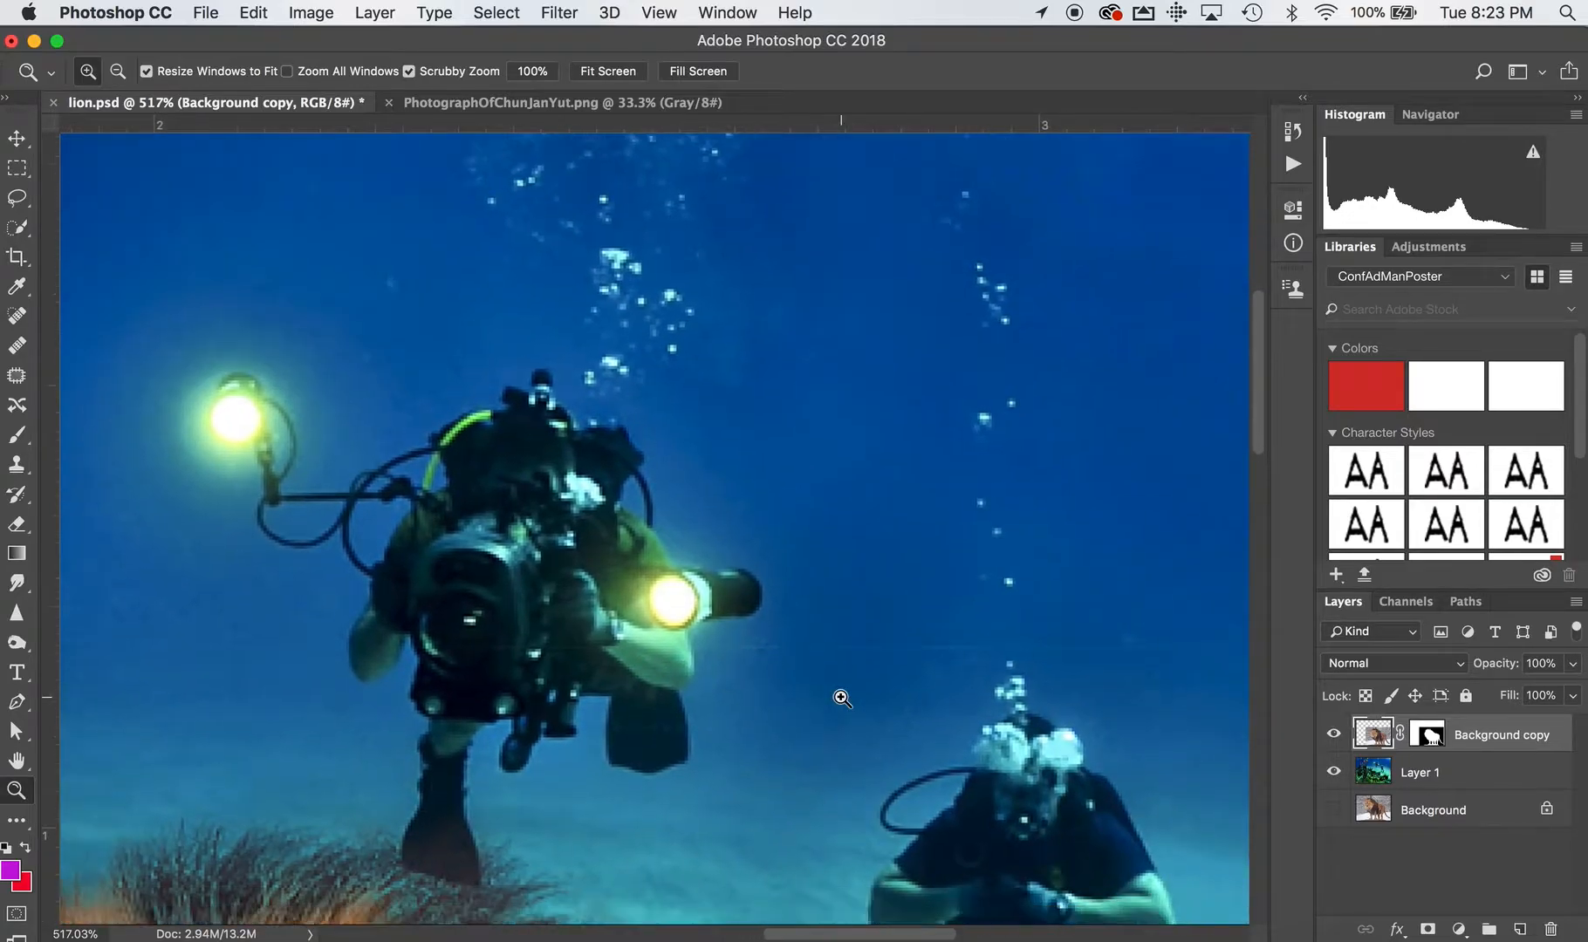
pyautogui.scroll(-6, 842, 698)
pyautogui.hscroll(2, 842, 698)
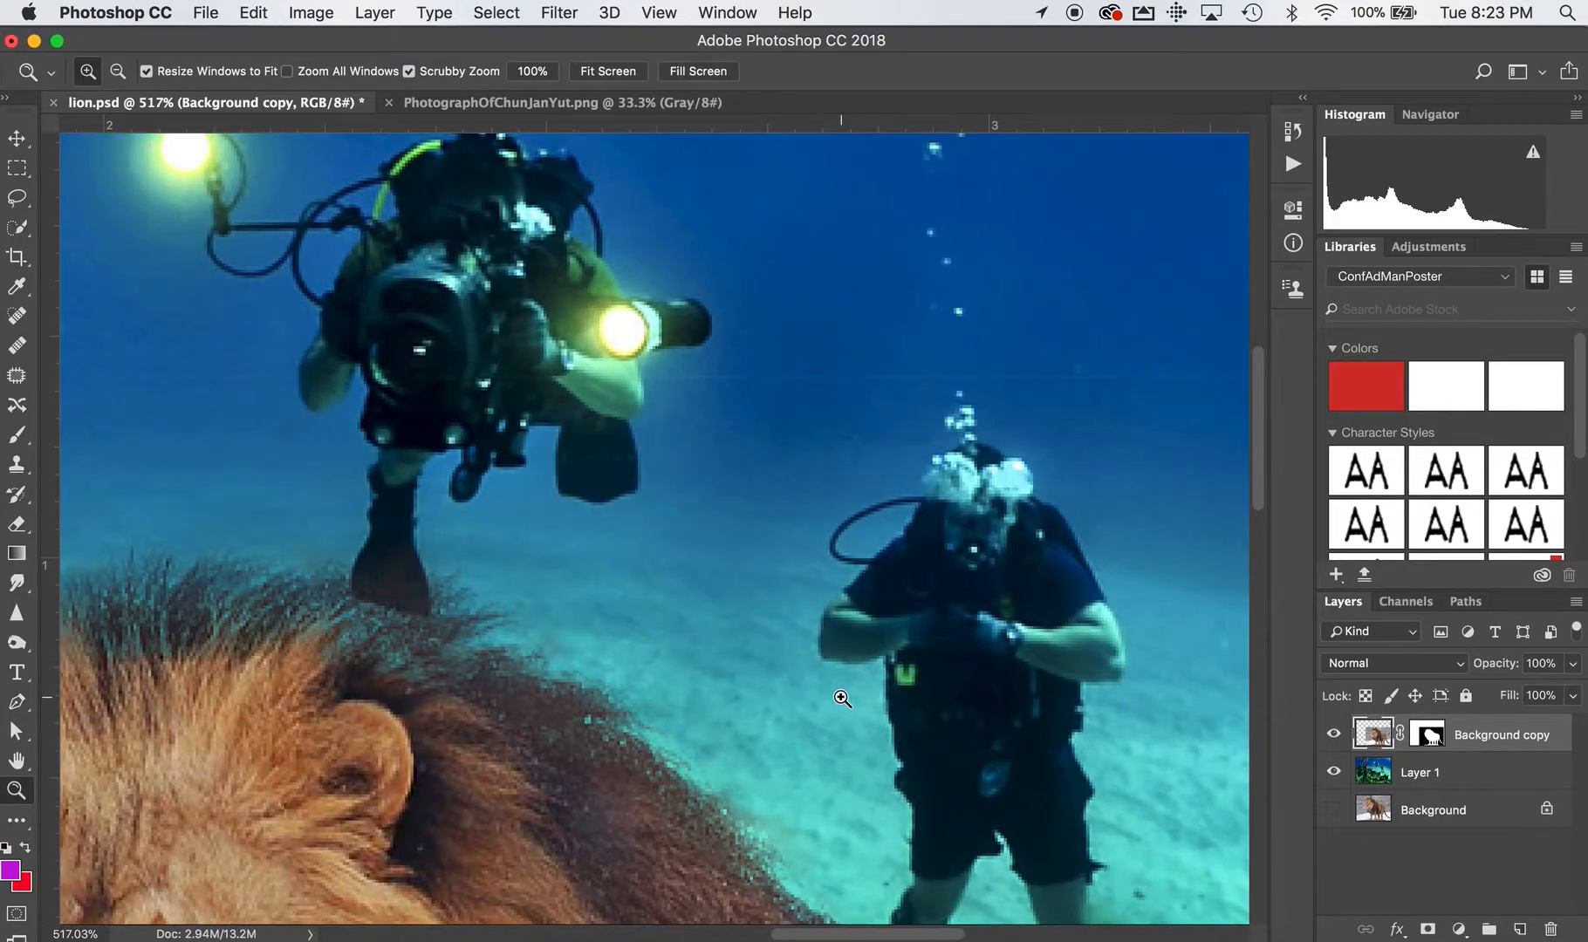
pyautogui.hscroll(2, 842, 698)
pyautogui.scroll(-3, 842, 698)
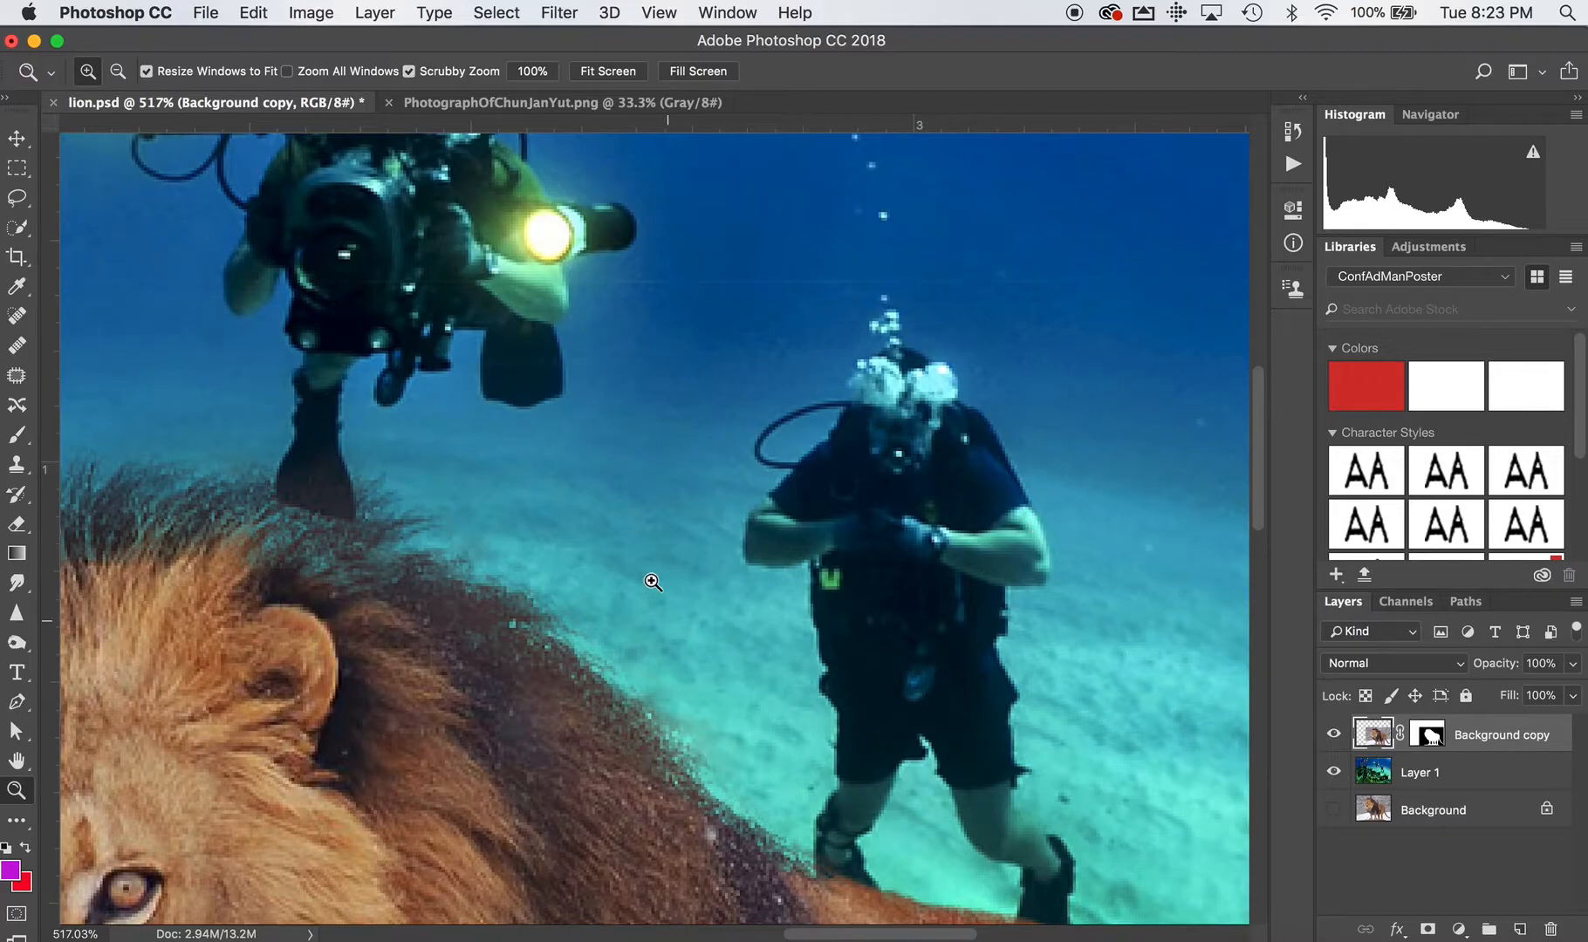
pyautogui.scroll(-2, 658, 577)
pyautogui.hscroll(-3, 658, 578)
pyautogui.scroll(-5, 658, 577)
pyautogui.hscroll(-10, 658, 578)
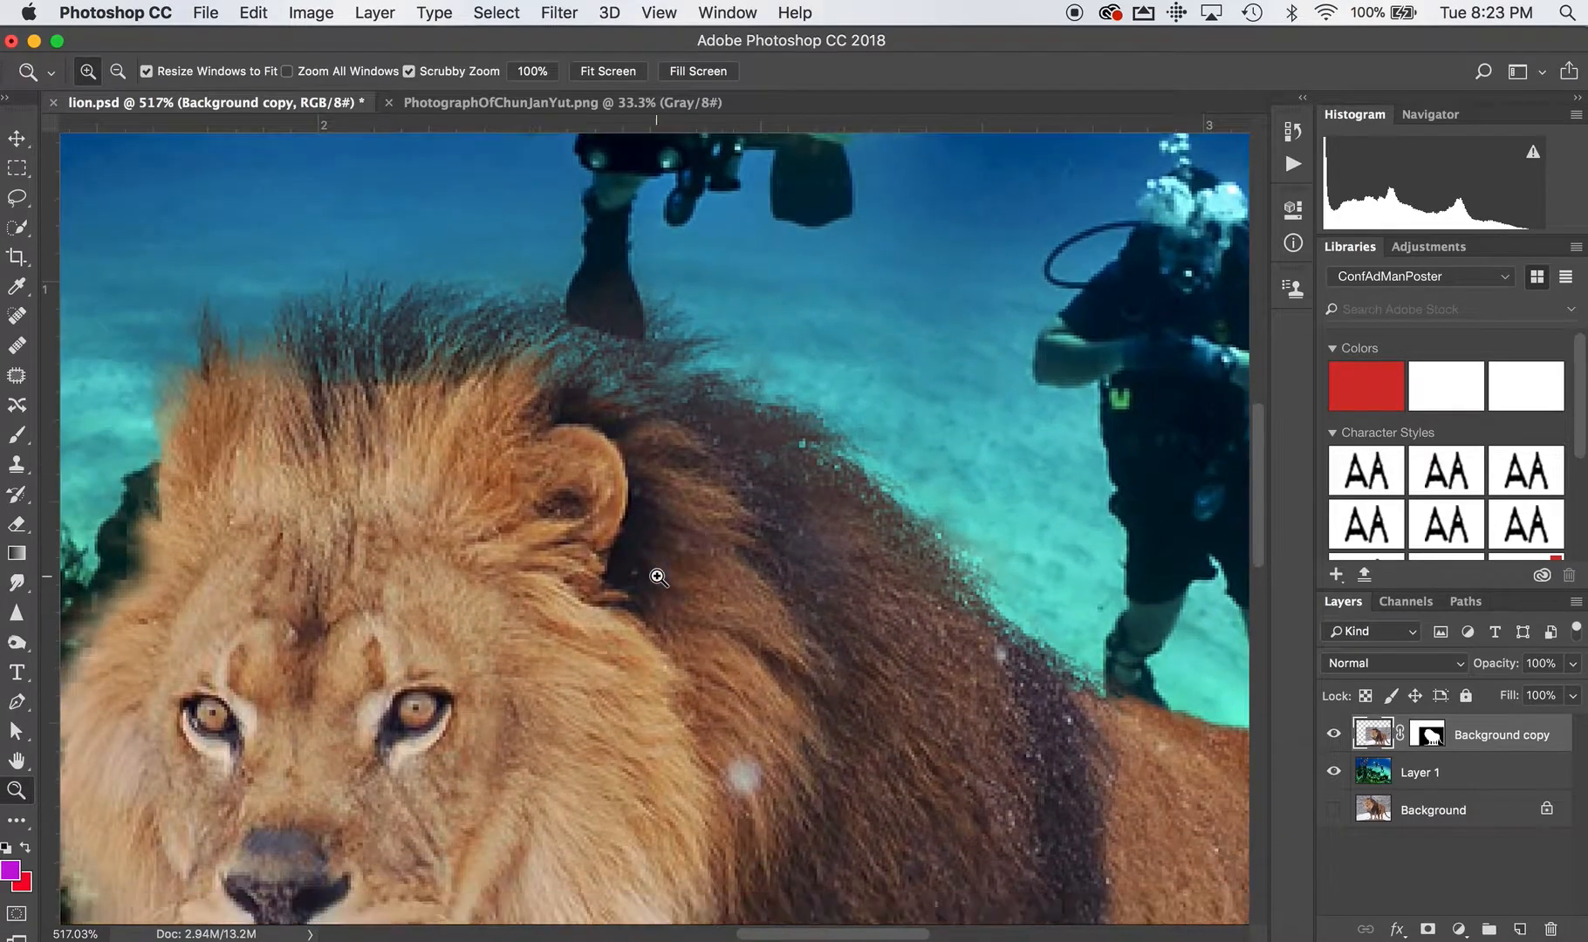
pyautogui.scroll(8, 658, 578)
pyautogui.hscroll(12, 658, 578)
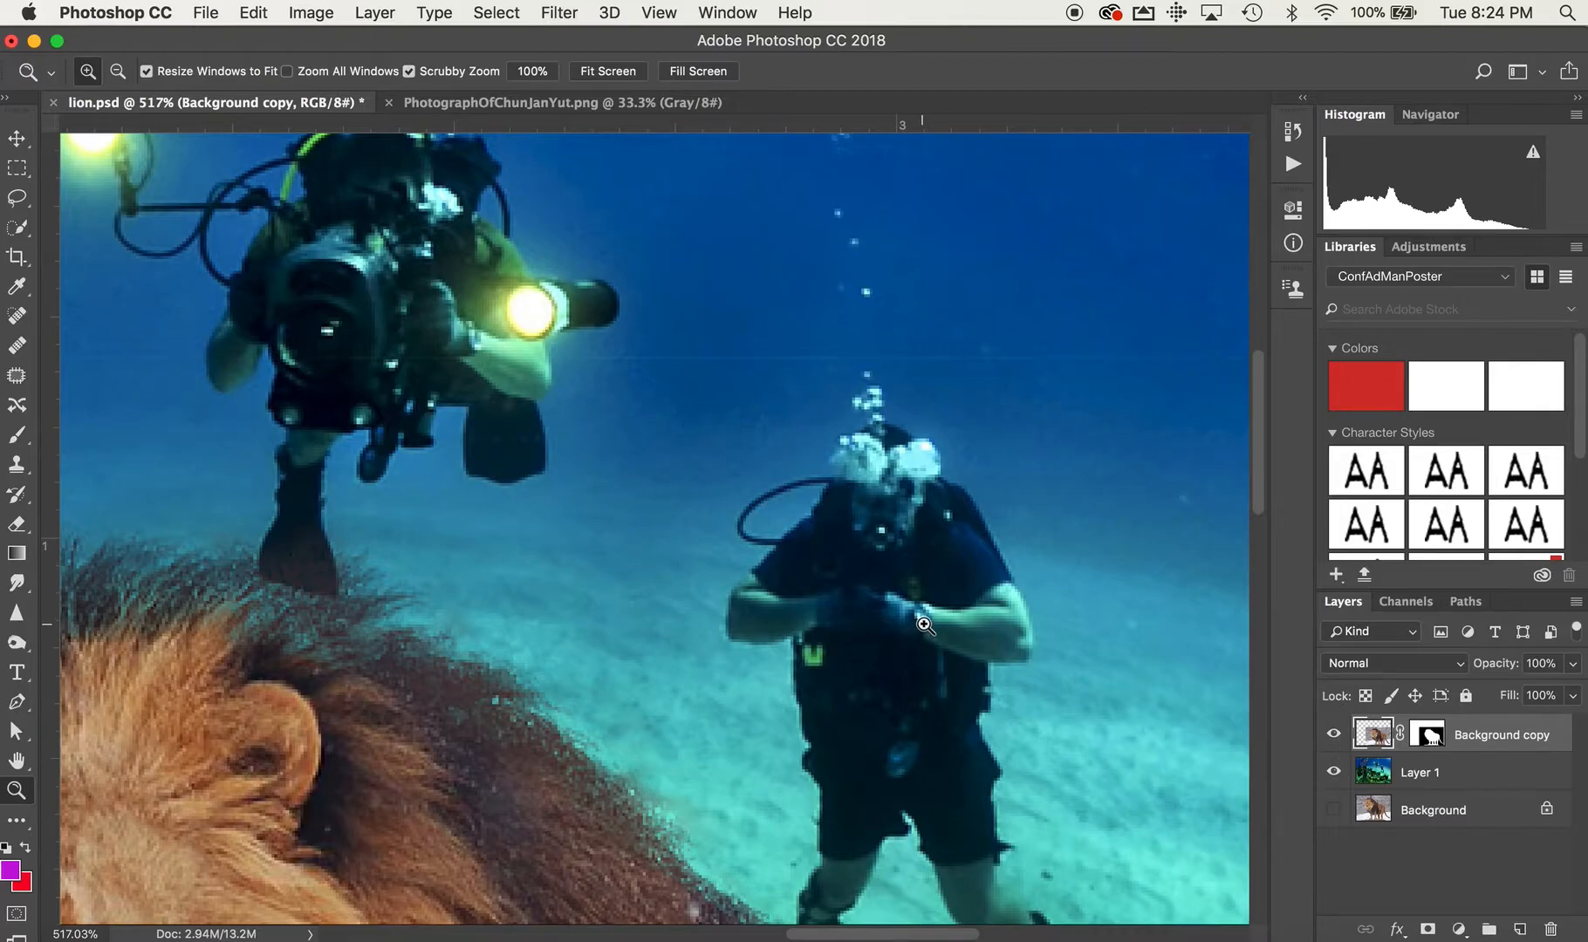
pyautogui.hscroll(-6, 278, 760)
pyautogui.scroll(-3, 277, 760)
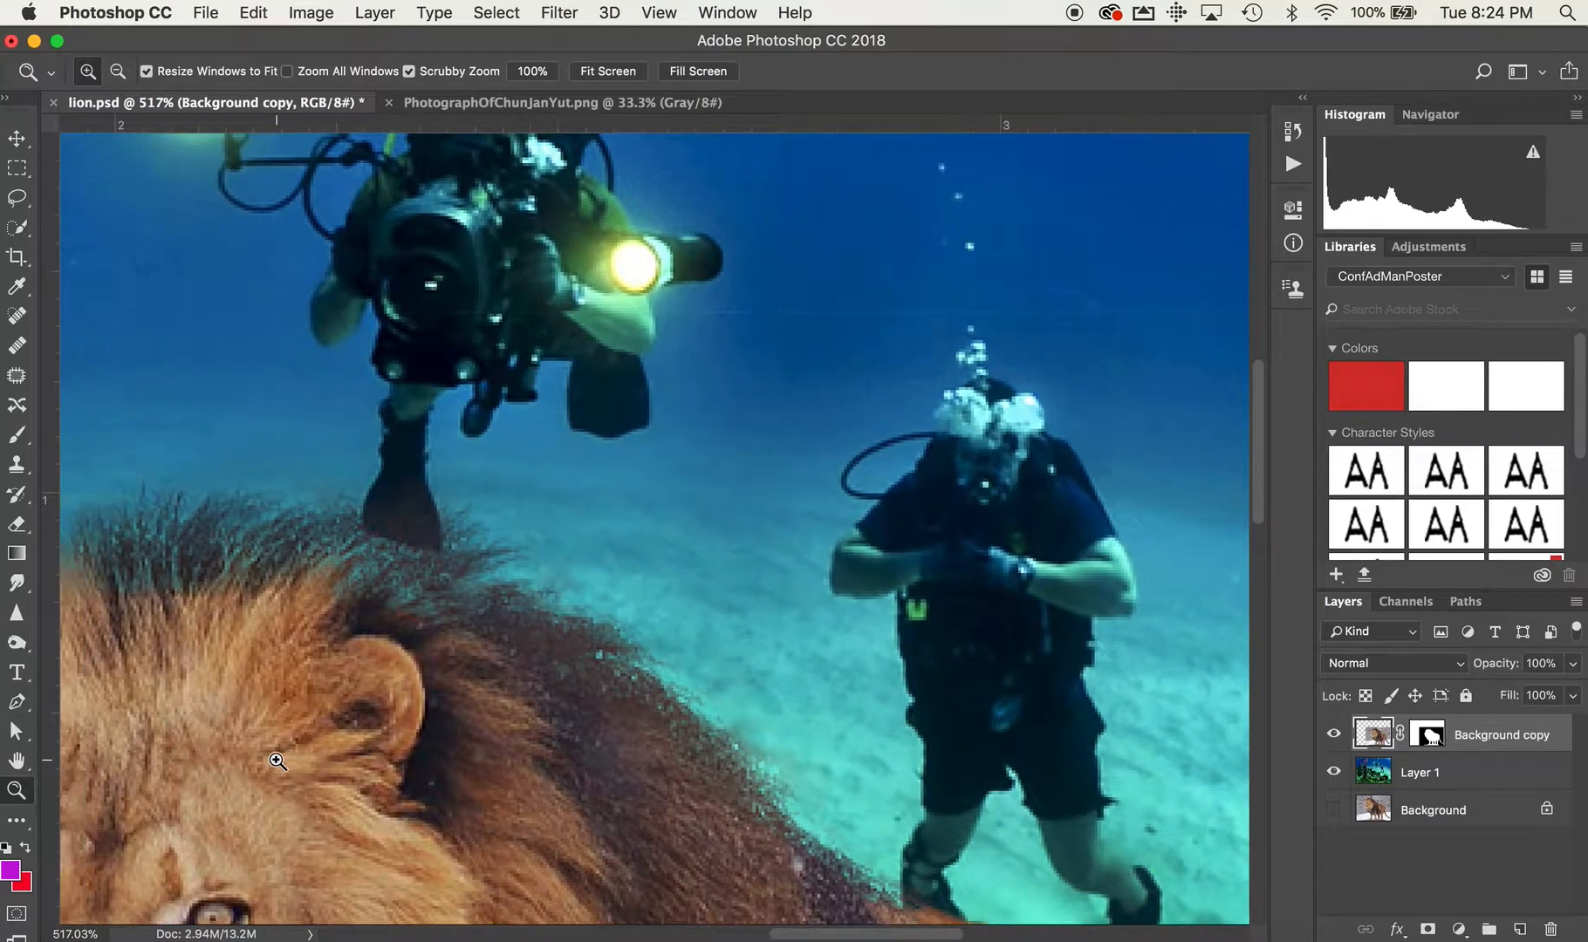
pyautogui.hscroll(-3, 278, 761)
pyautogui.hscroll(-2, 277, 760)
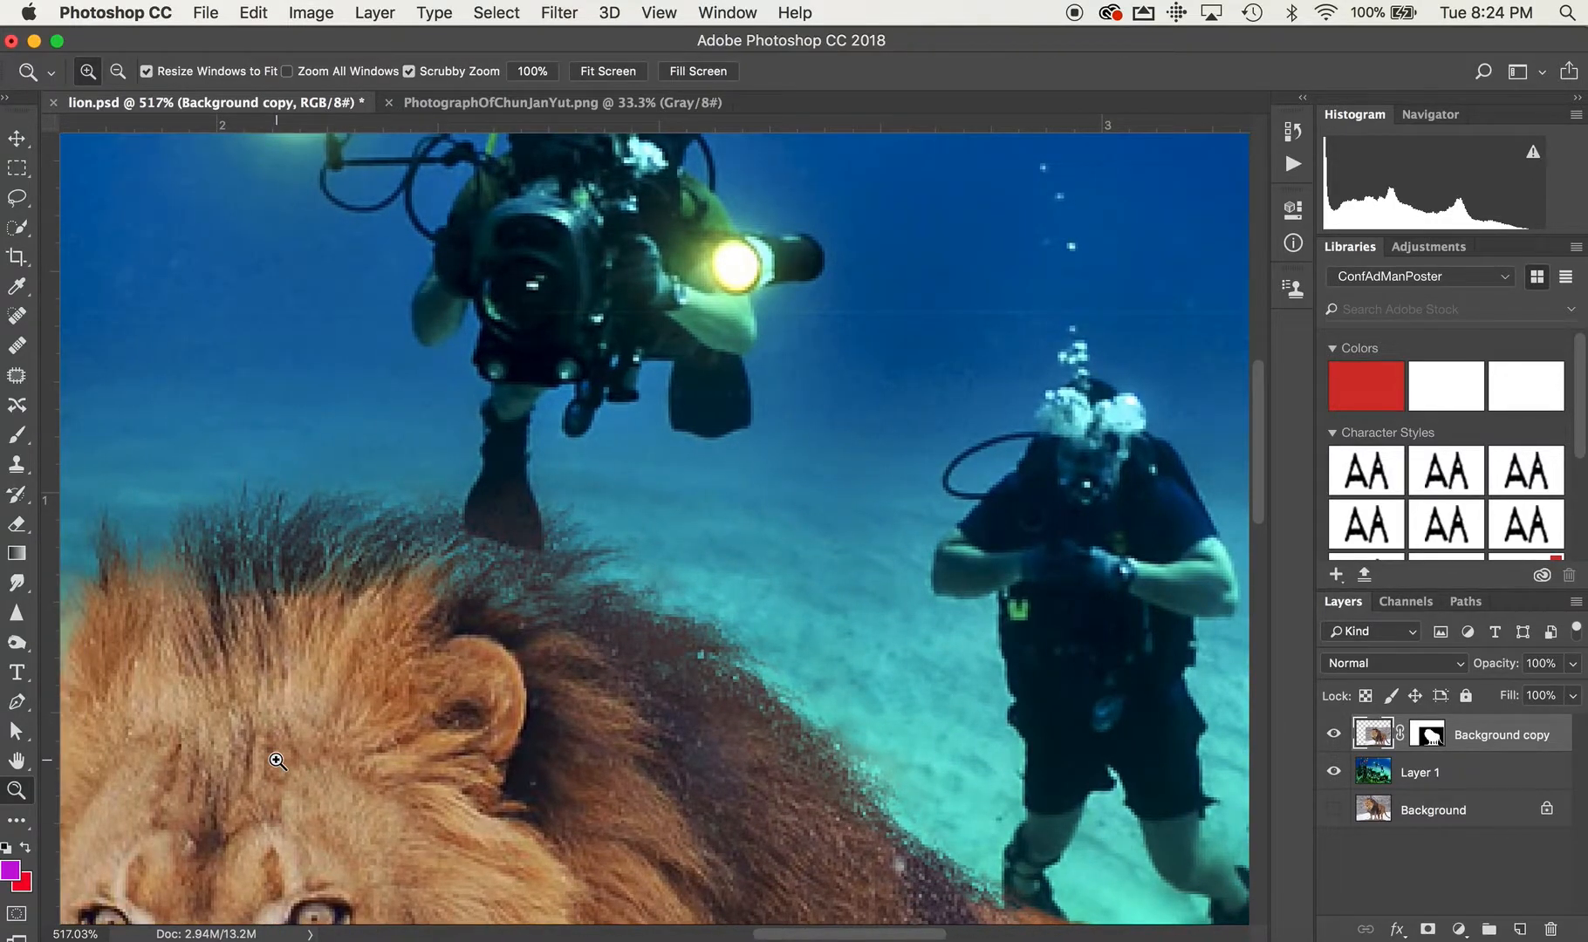
pyautogui.hscroll(-2, 278, 761)
pyautogui.scroll(3, 278, 761)
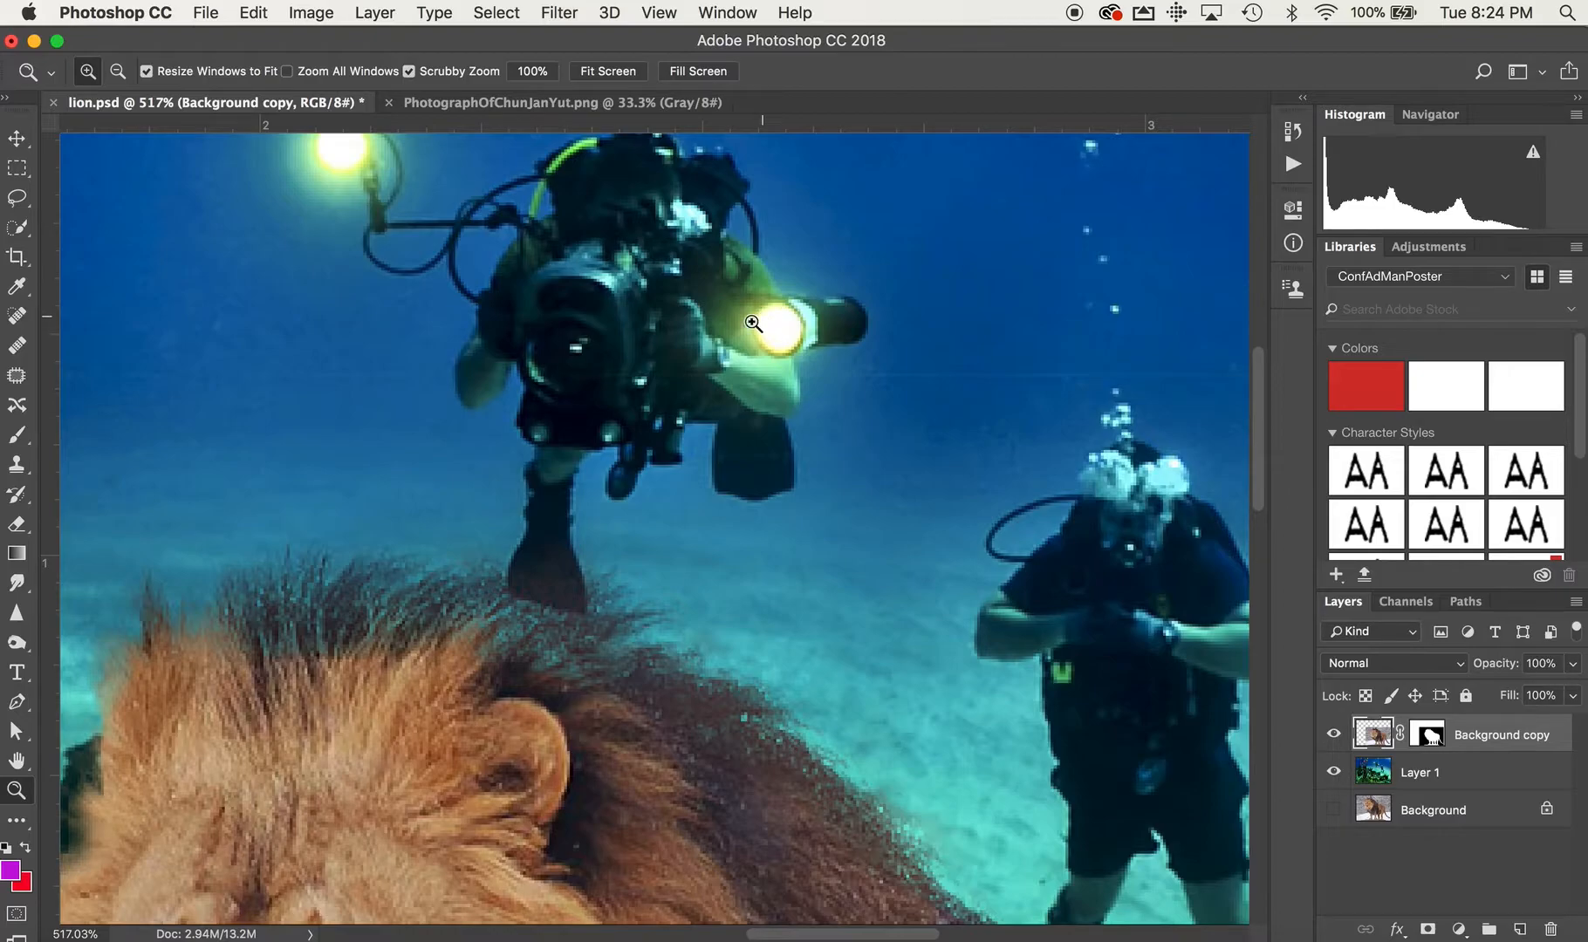
pyautogui.scroll(-20, 692, 512)
pyautogui.hscroll(-12, 692, 512)
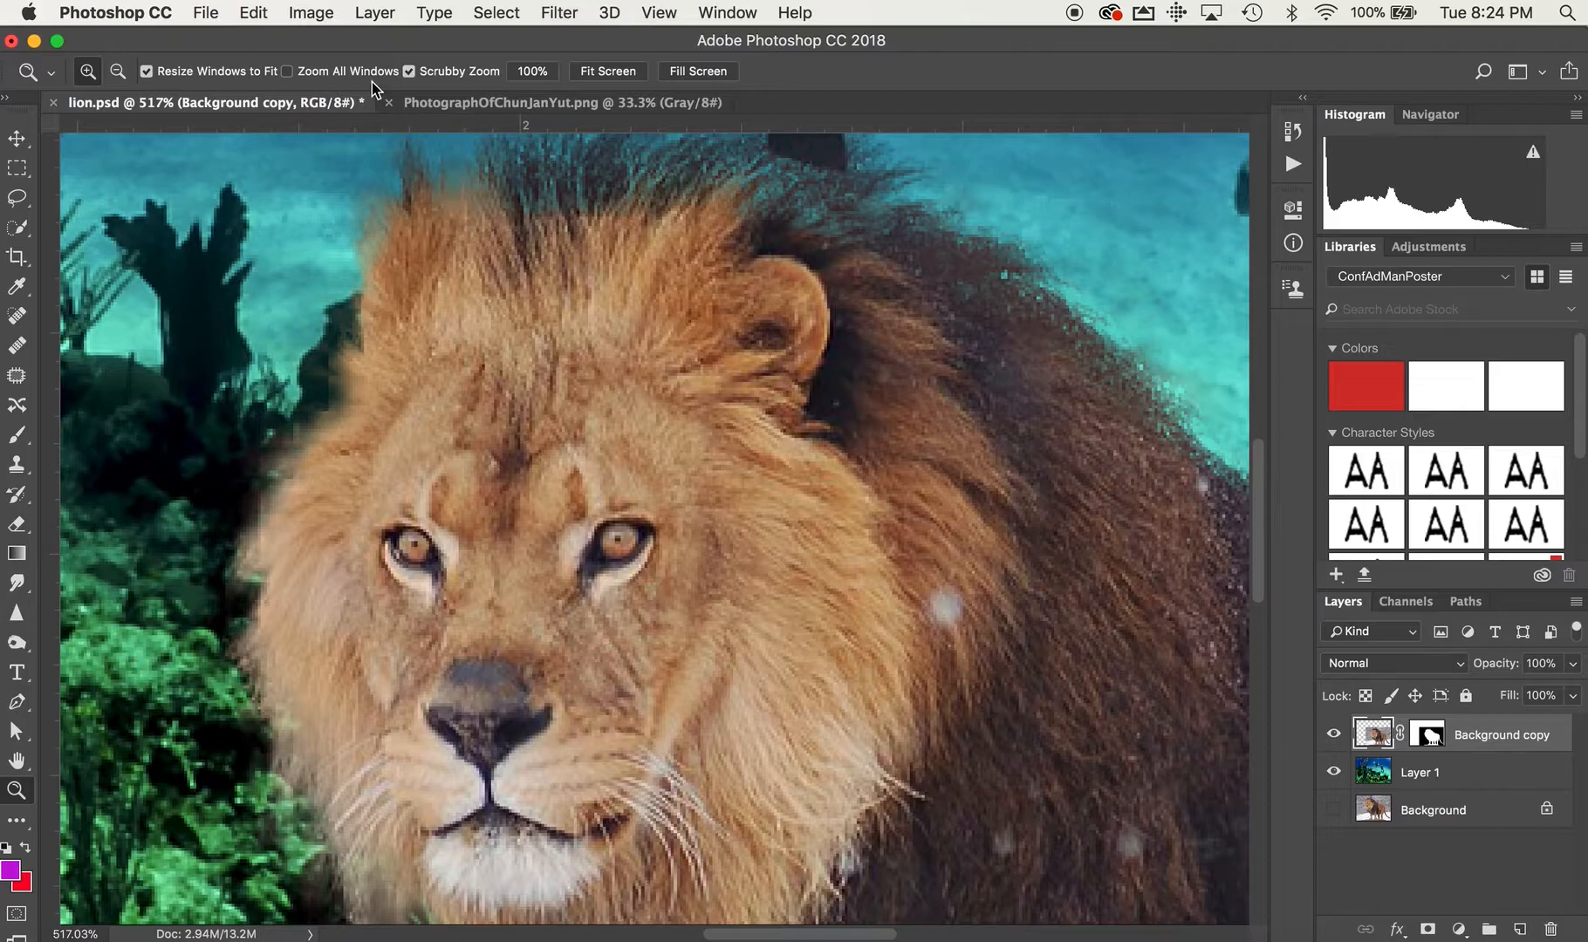
# Add a Hue/Saturation adjustment layer above the Background copy layer with the default settings.
pyautogui.click(372, 11)
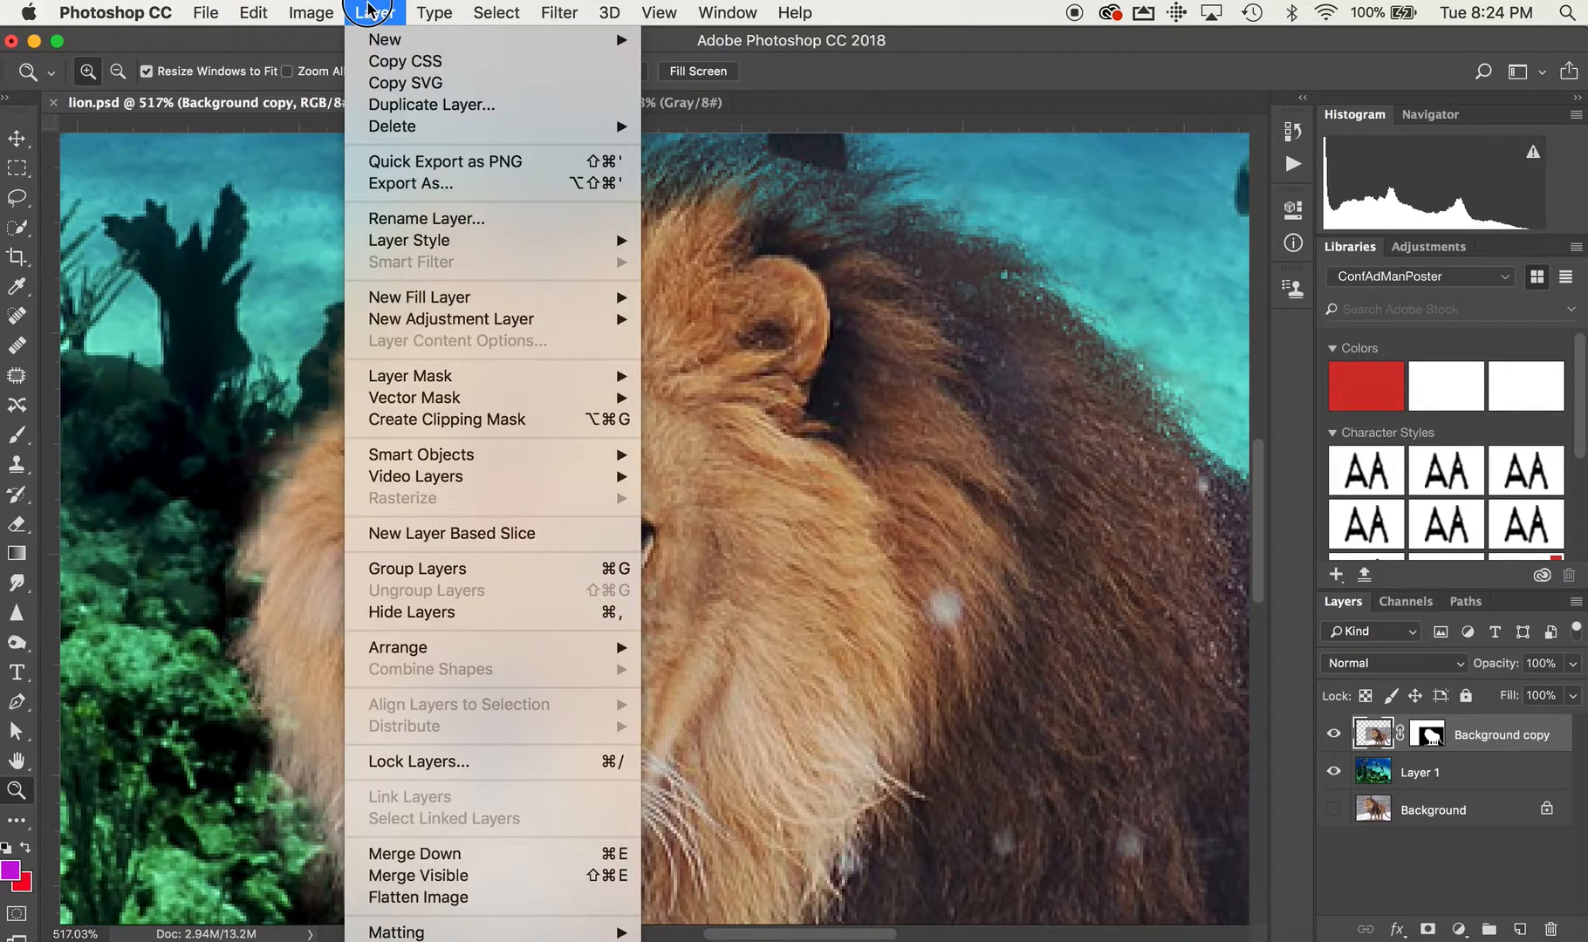
pyautogui.moveTo(464, 318)
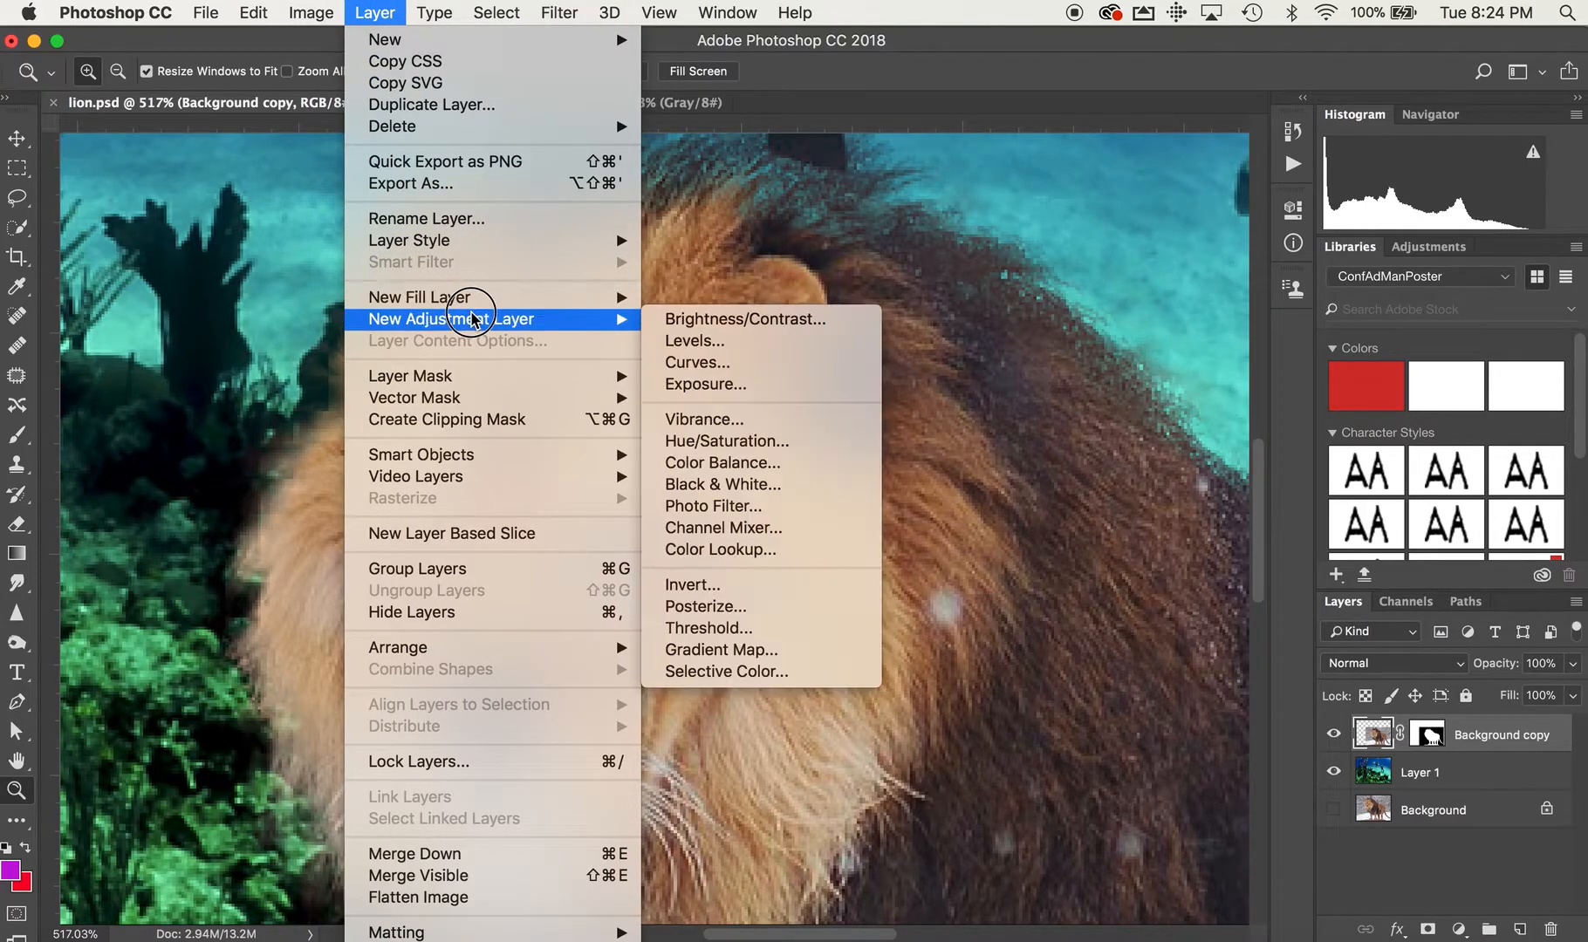
pyautogui.click(729, 443)
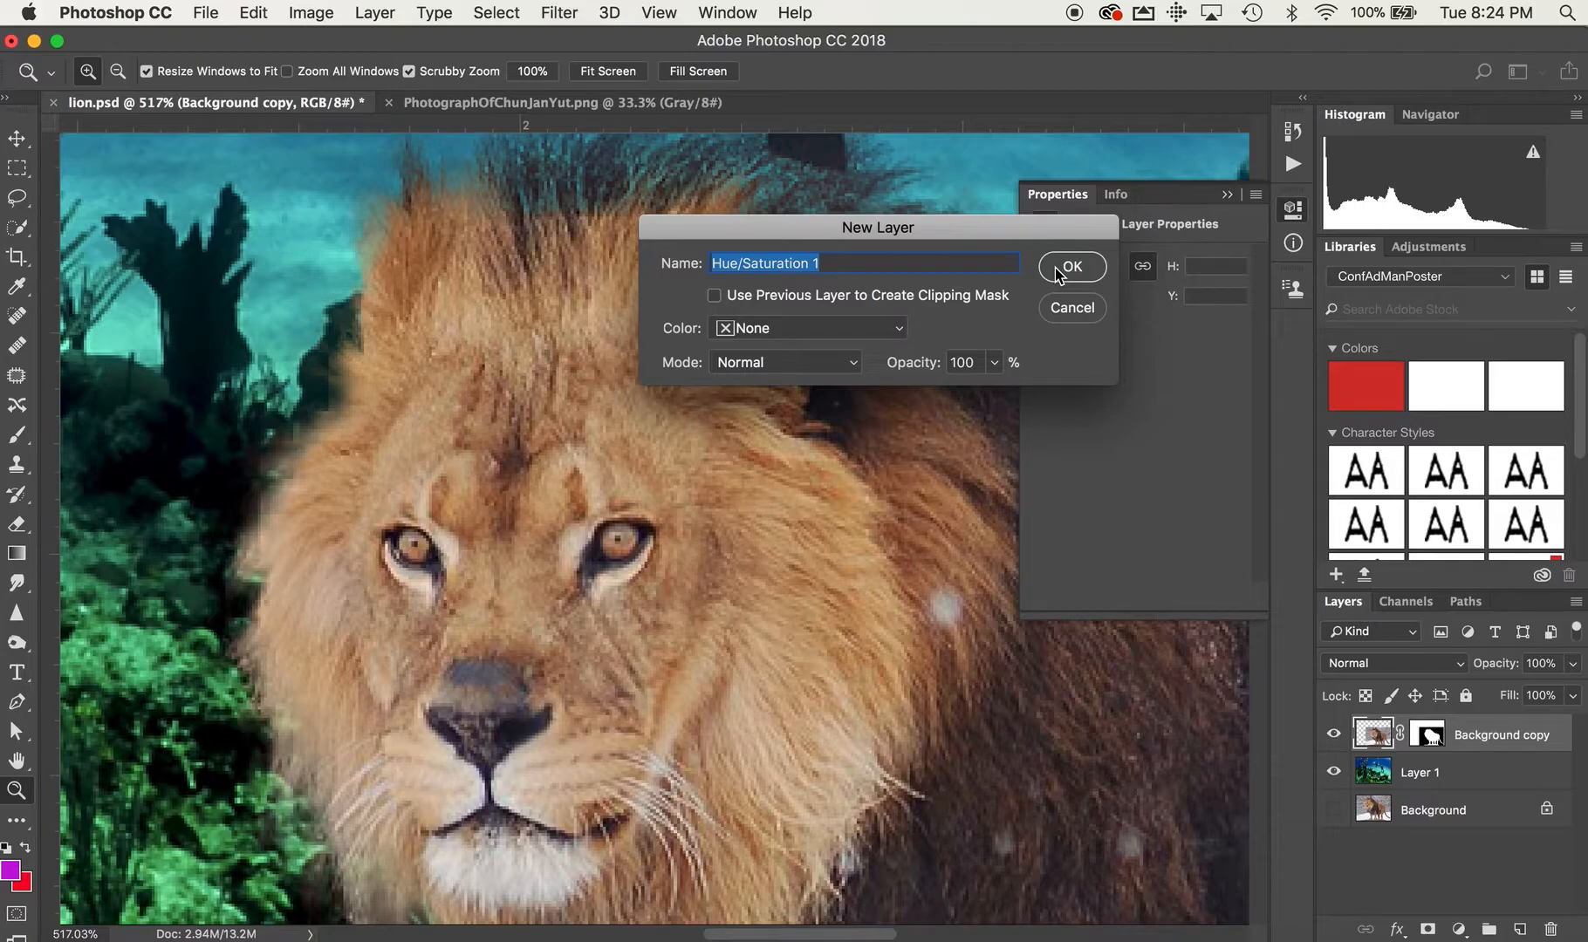
pyautogui.click(1059, 276)
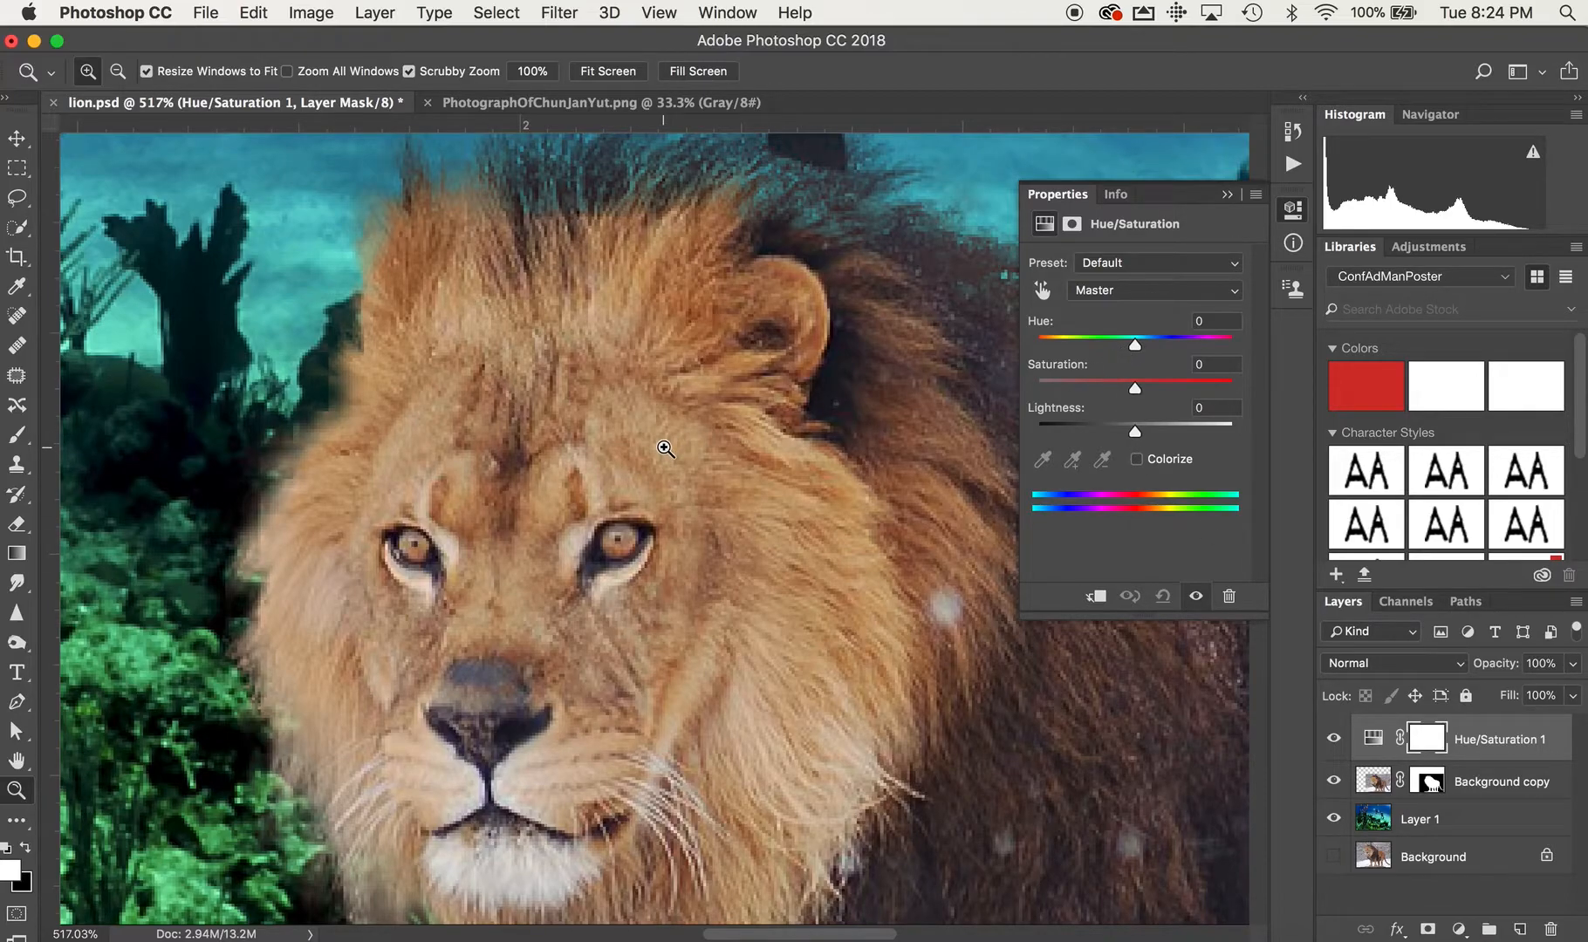
# Clip the Hue/Saturation adjustment layer to the Background copy layer so that it affects only the lion.
pyautogui.keyDown('alt'); pyautogui.click(665, 448); pyautogui.keyUp('alt')
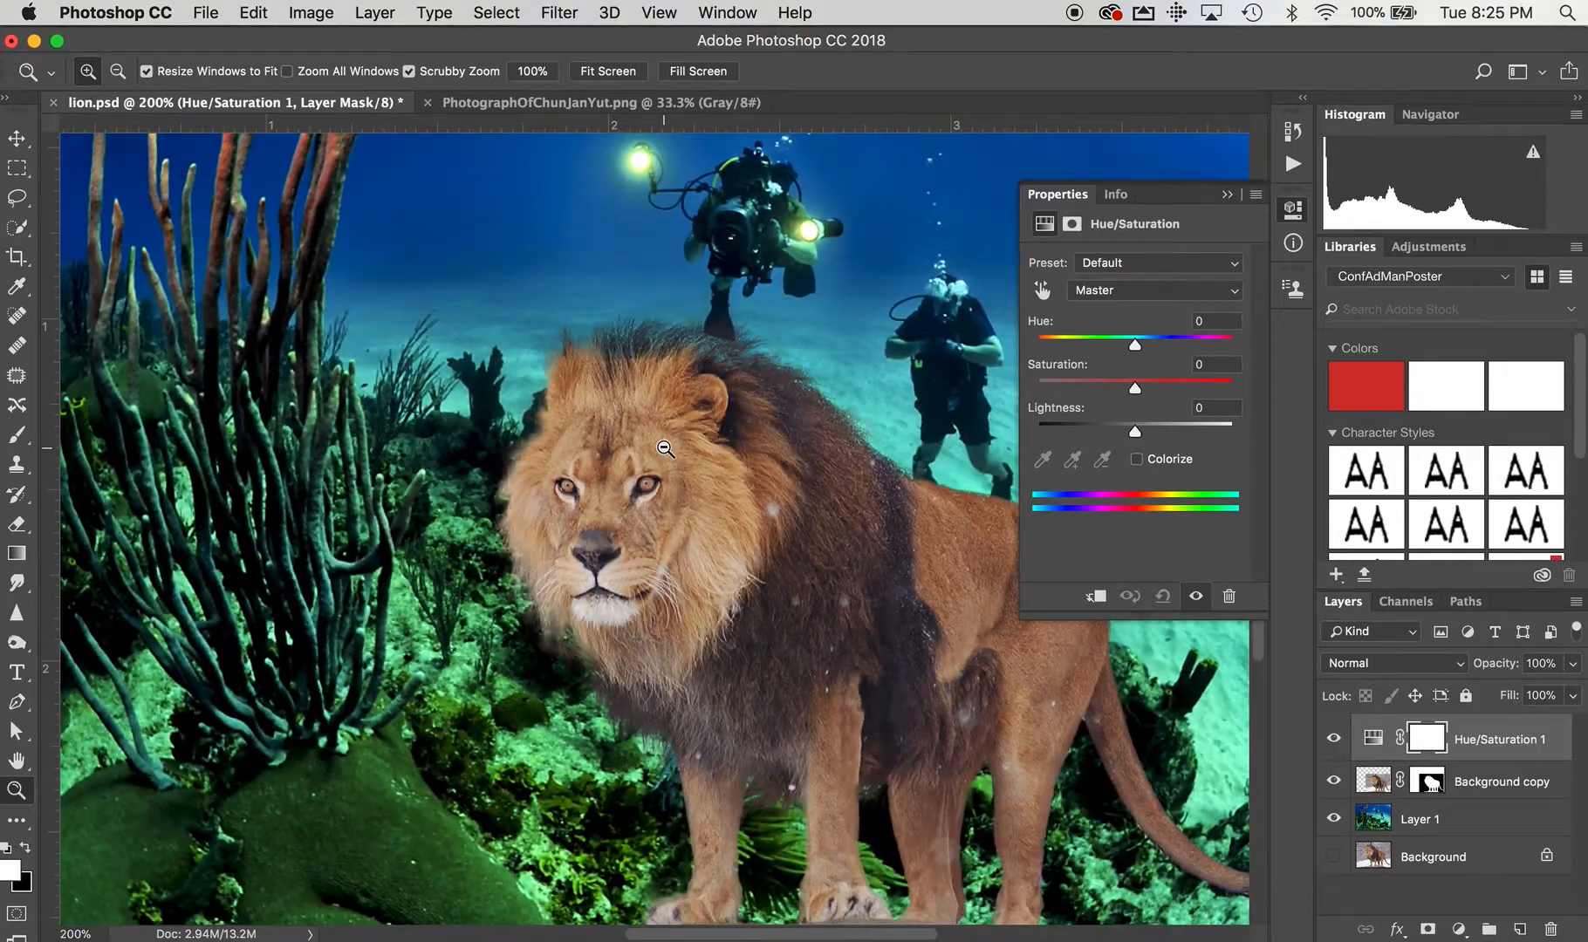
pyautogui.keyDown('alt'); pyautogui.click(665, 448); pyautogui.keyUp('alt')
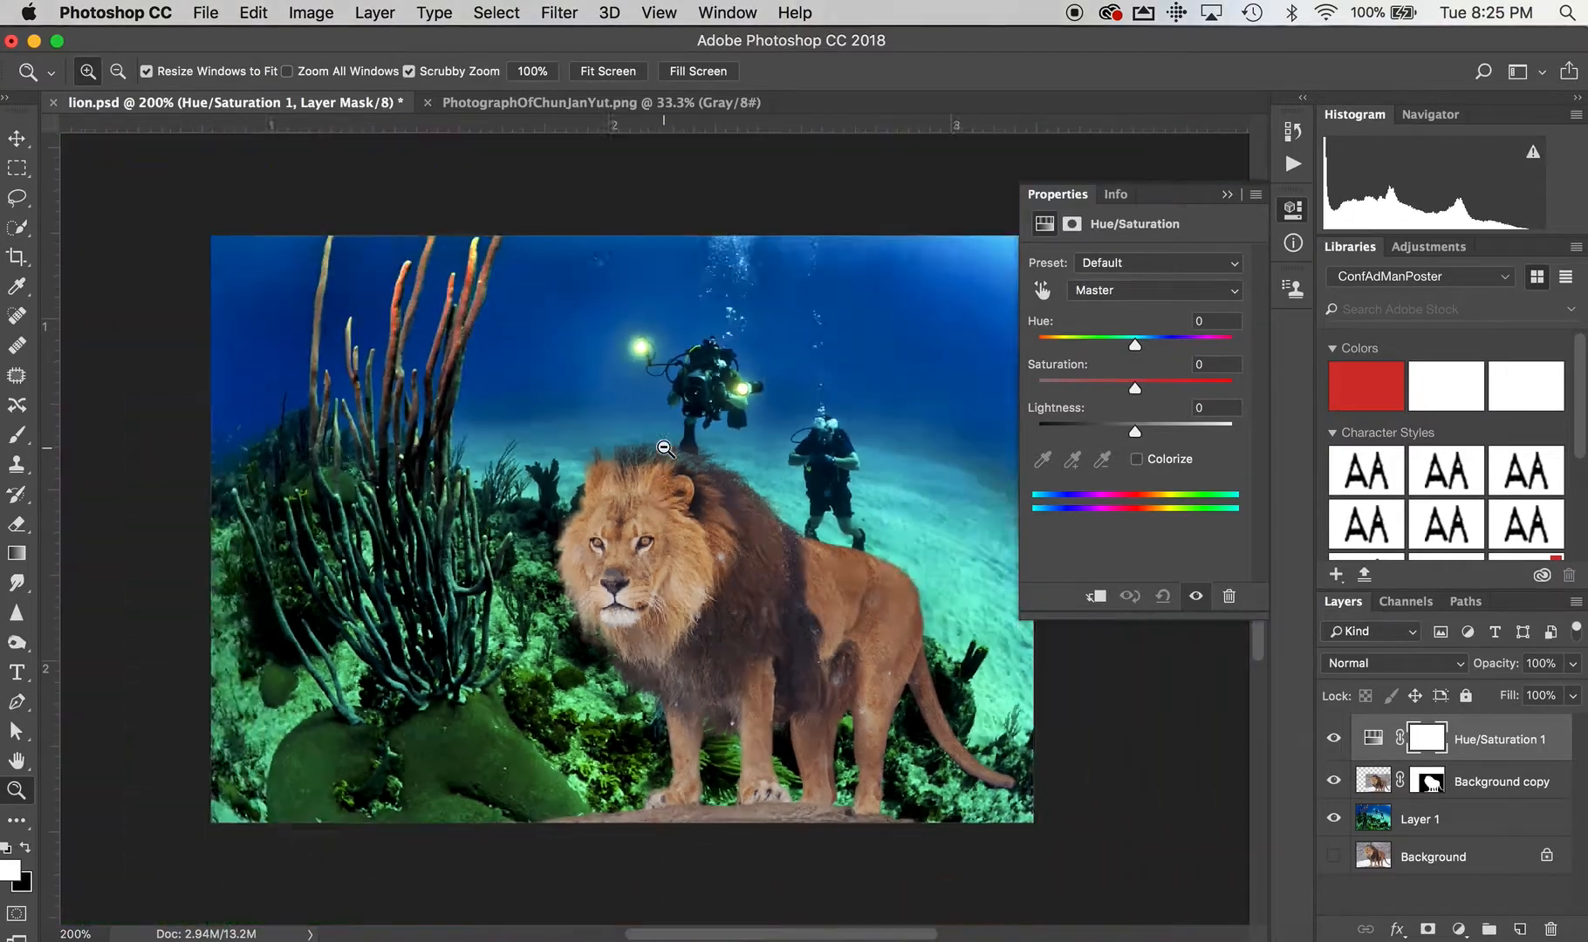
pyautogui.moveTo(1139, 349)
pyautogui.mouseDown()
pyautogui.moveTo(1205, 342)
pyautogui.moveTo(1083, 343)
pyautogui.moveTo(1134, 344)
pyautogui.mouseUp()
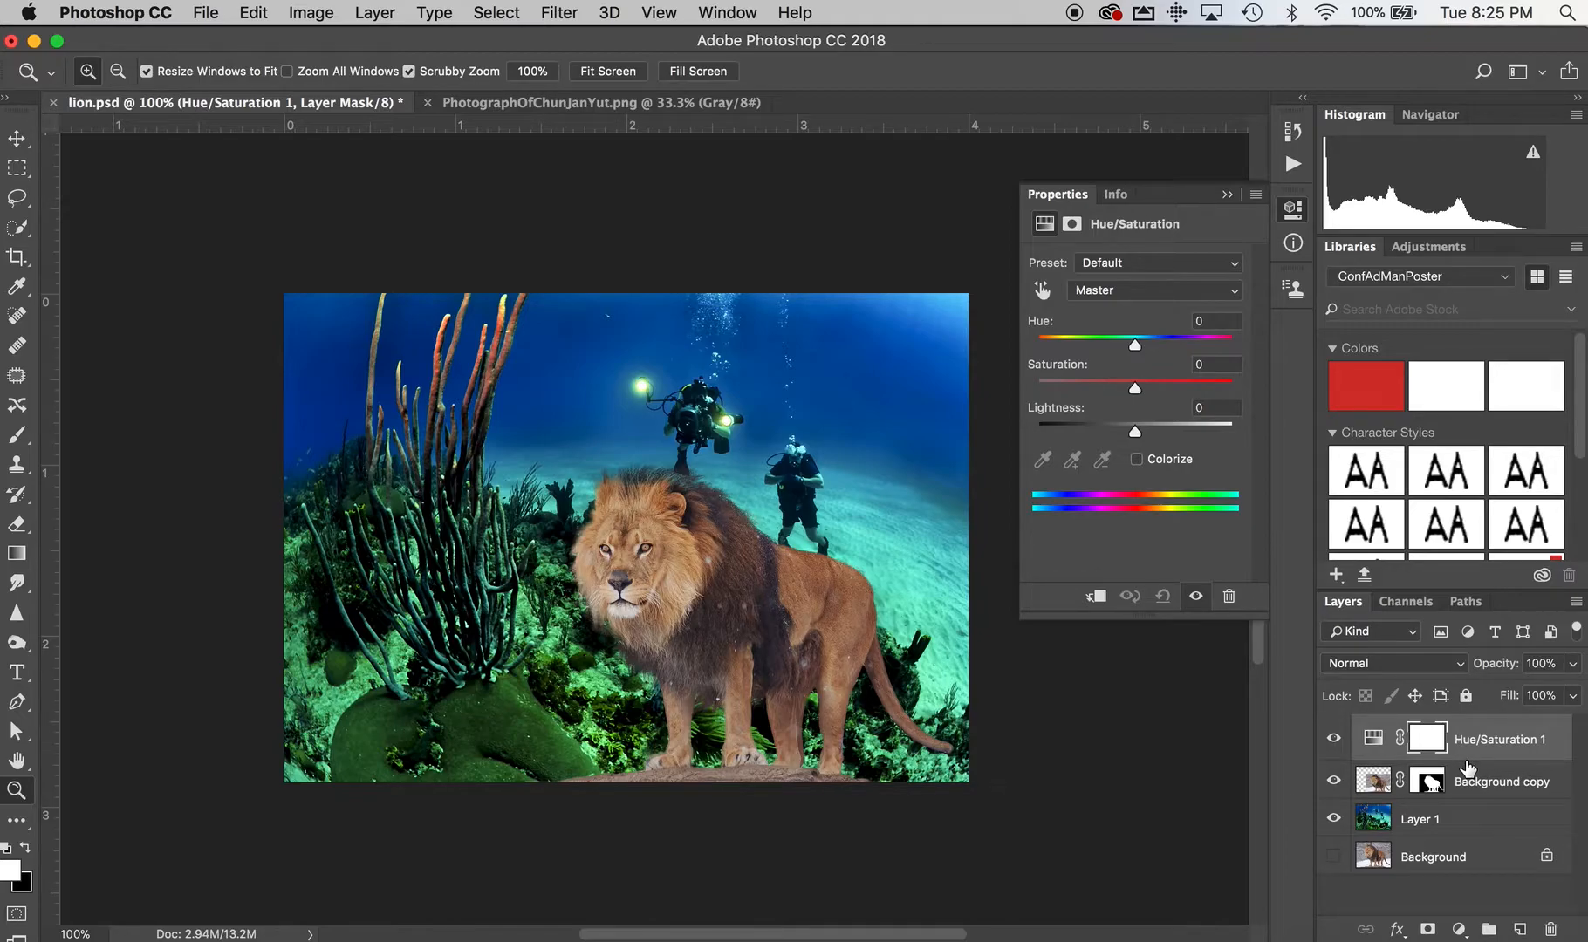
pyautogui.press('alt')
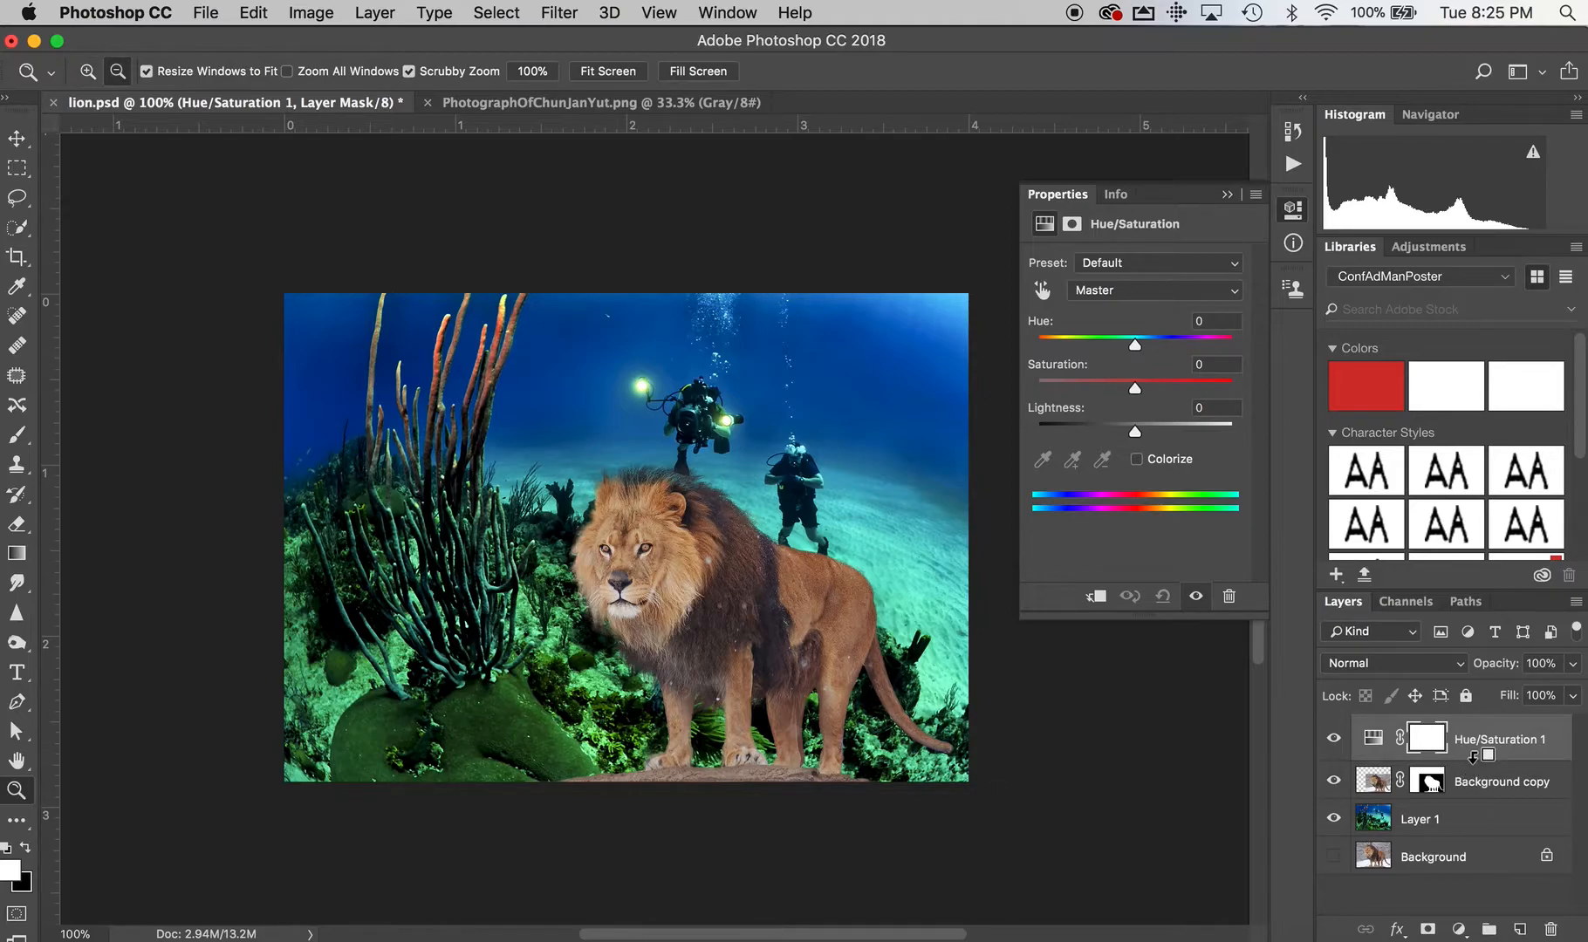
pyautogui.press('alt')
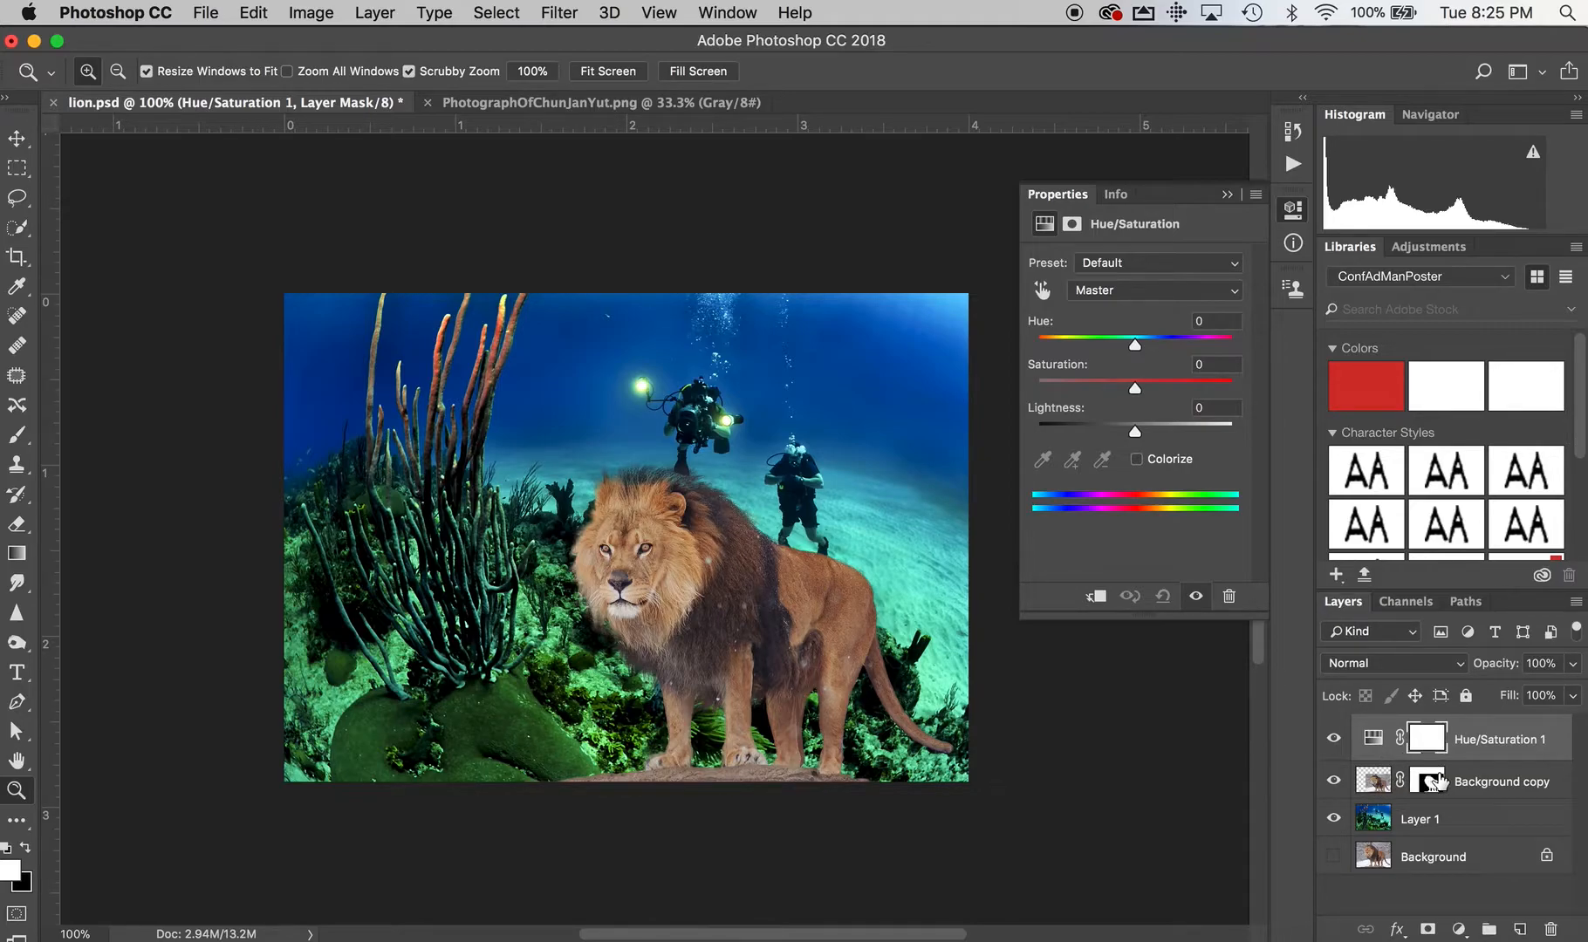
pyautogui.moveTo(1435, 781); pyautogui.dragTo(1474, 759)
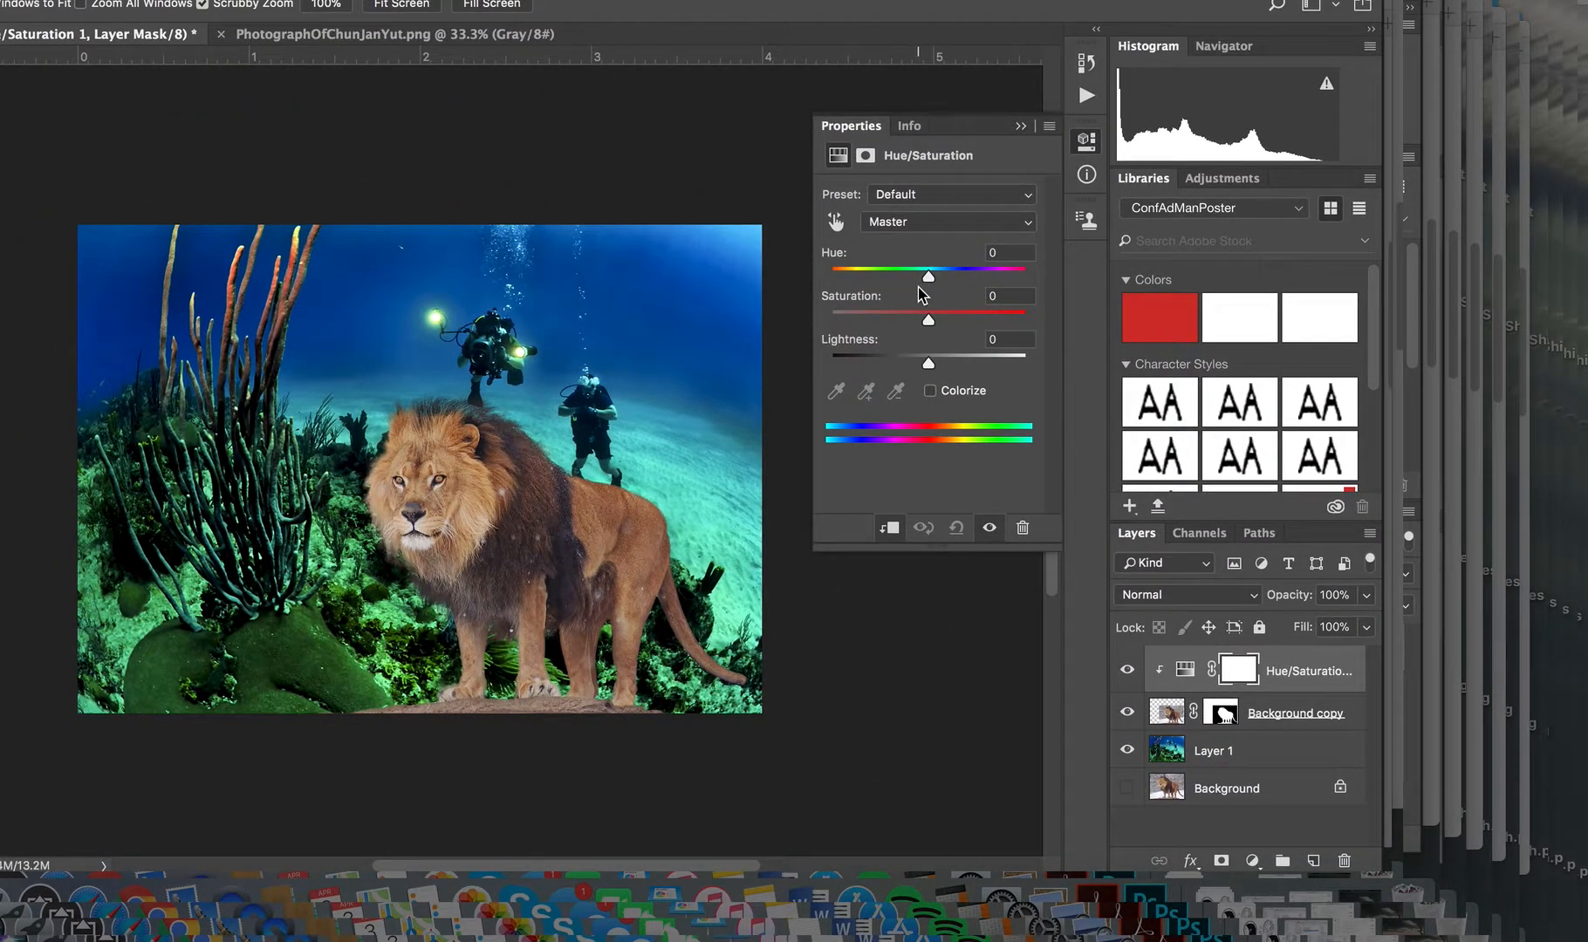
# Set the Hue of the clipped Hue/Saturation adjustment to +120 to tint the lion green.
pyautogui.moveTo(932, 282); pyautogui.dragTo(1016, 272)
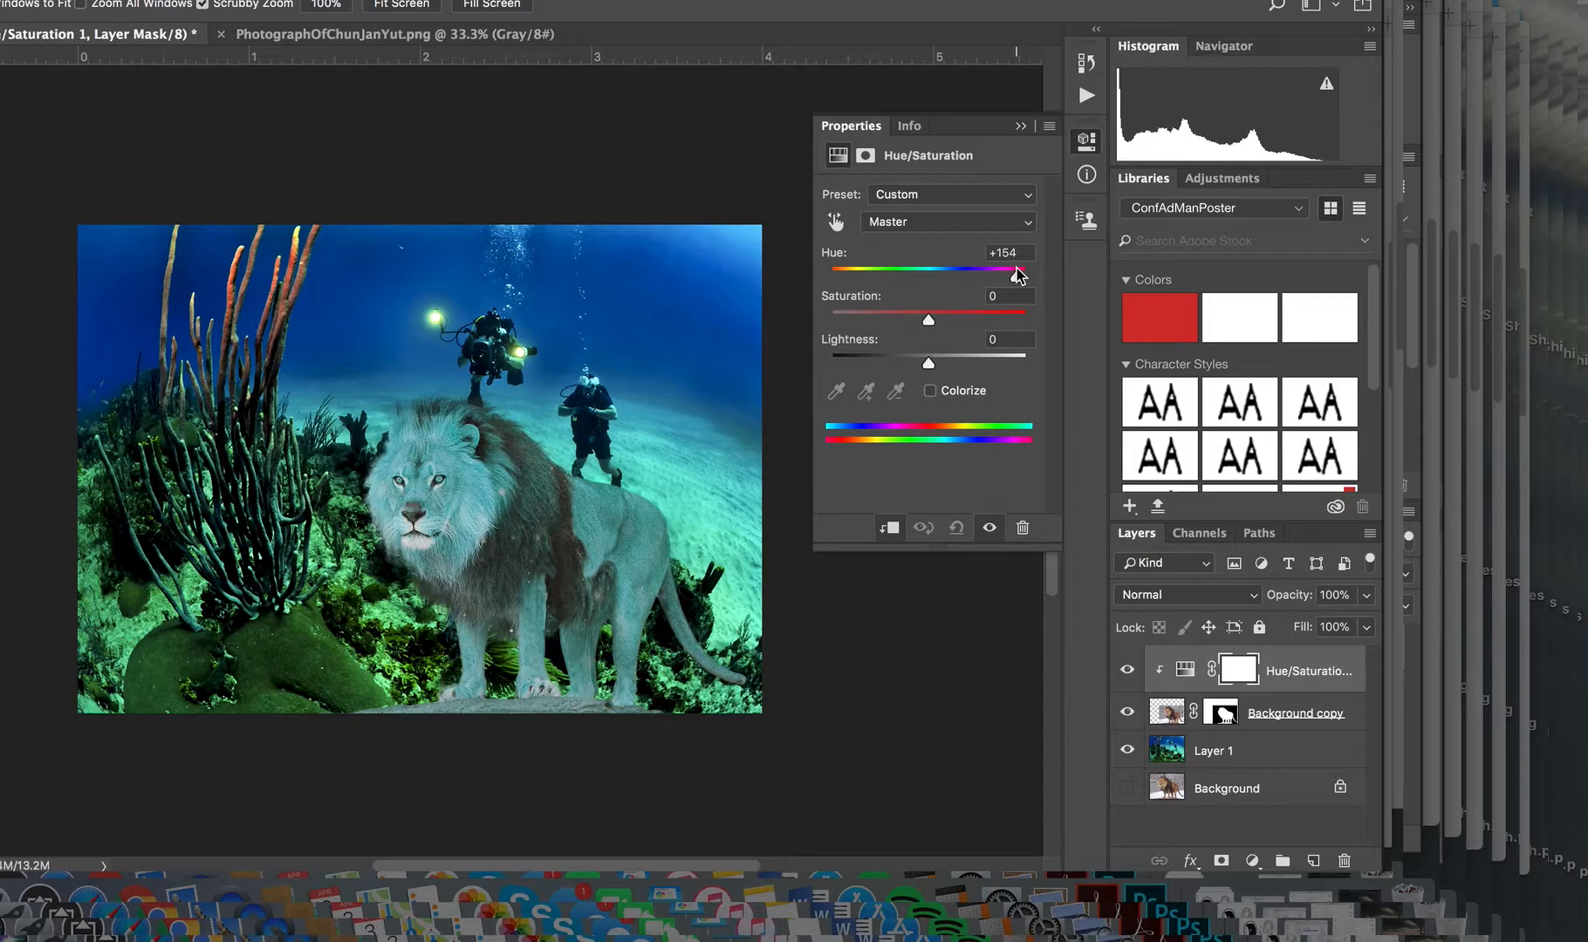
pyautogui.moveTo(1017, 276)
pyautogui.mouseDown()
pyautogui.moveTo(1040, 278)
pyautogui.moveTo(1006, 278)
pyautogui.mouseUp()
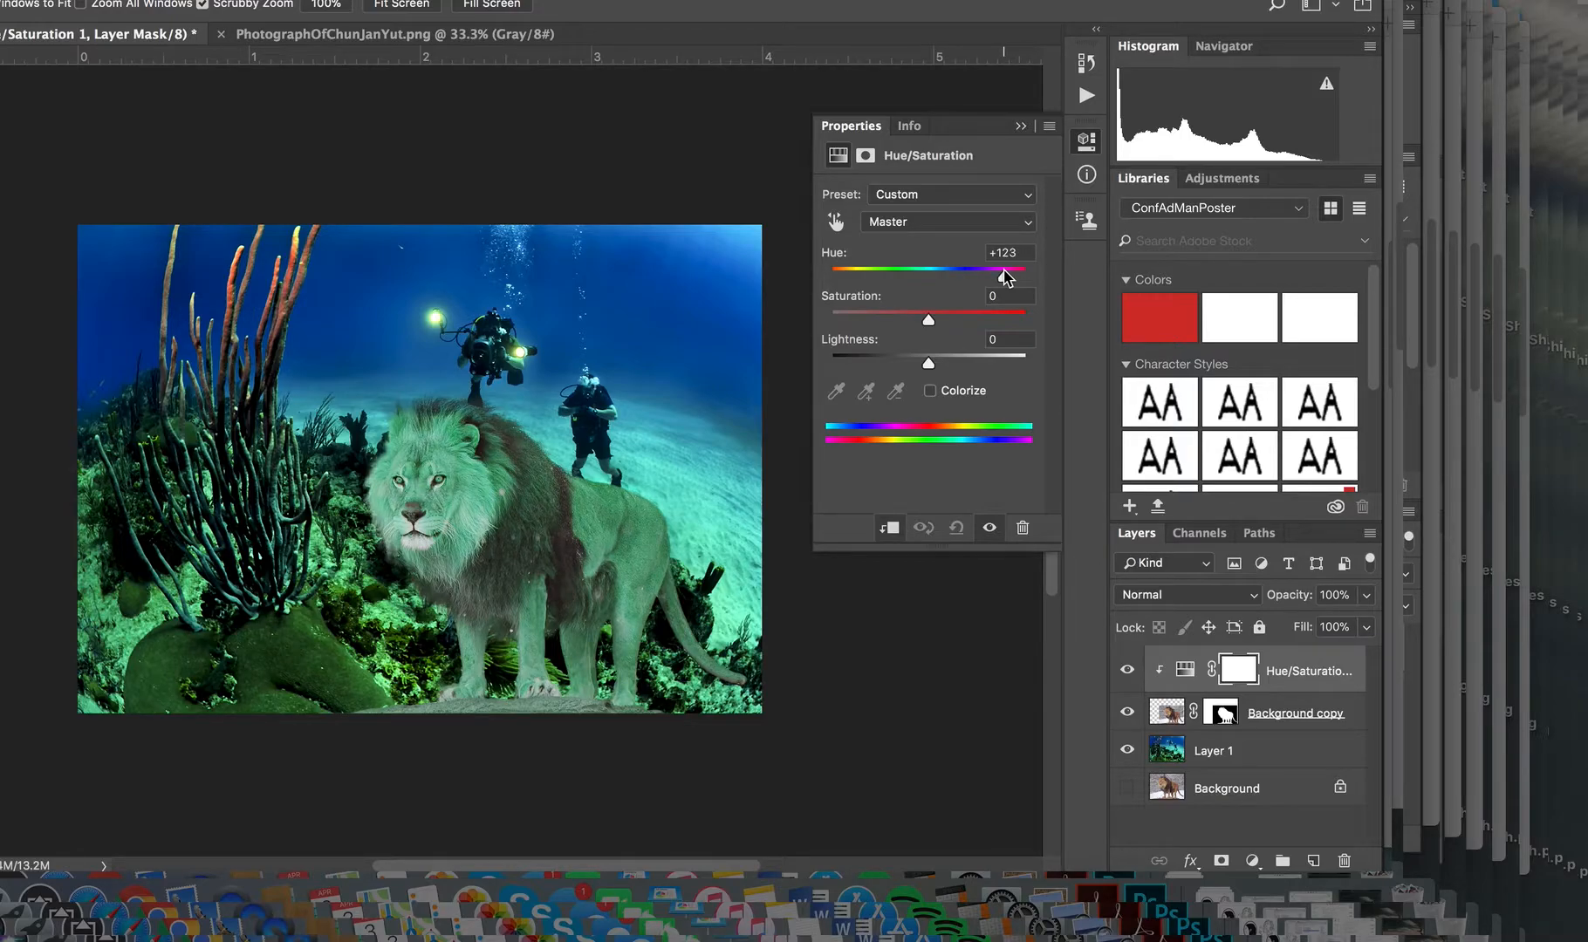
pyautogui.moveTo(1004, 277); pyautogui.dragTo(1004, 277)
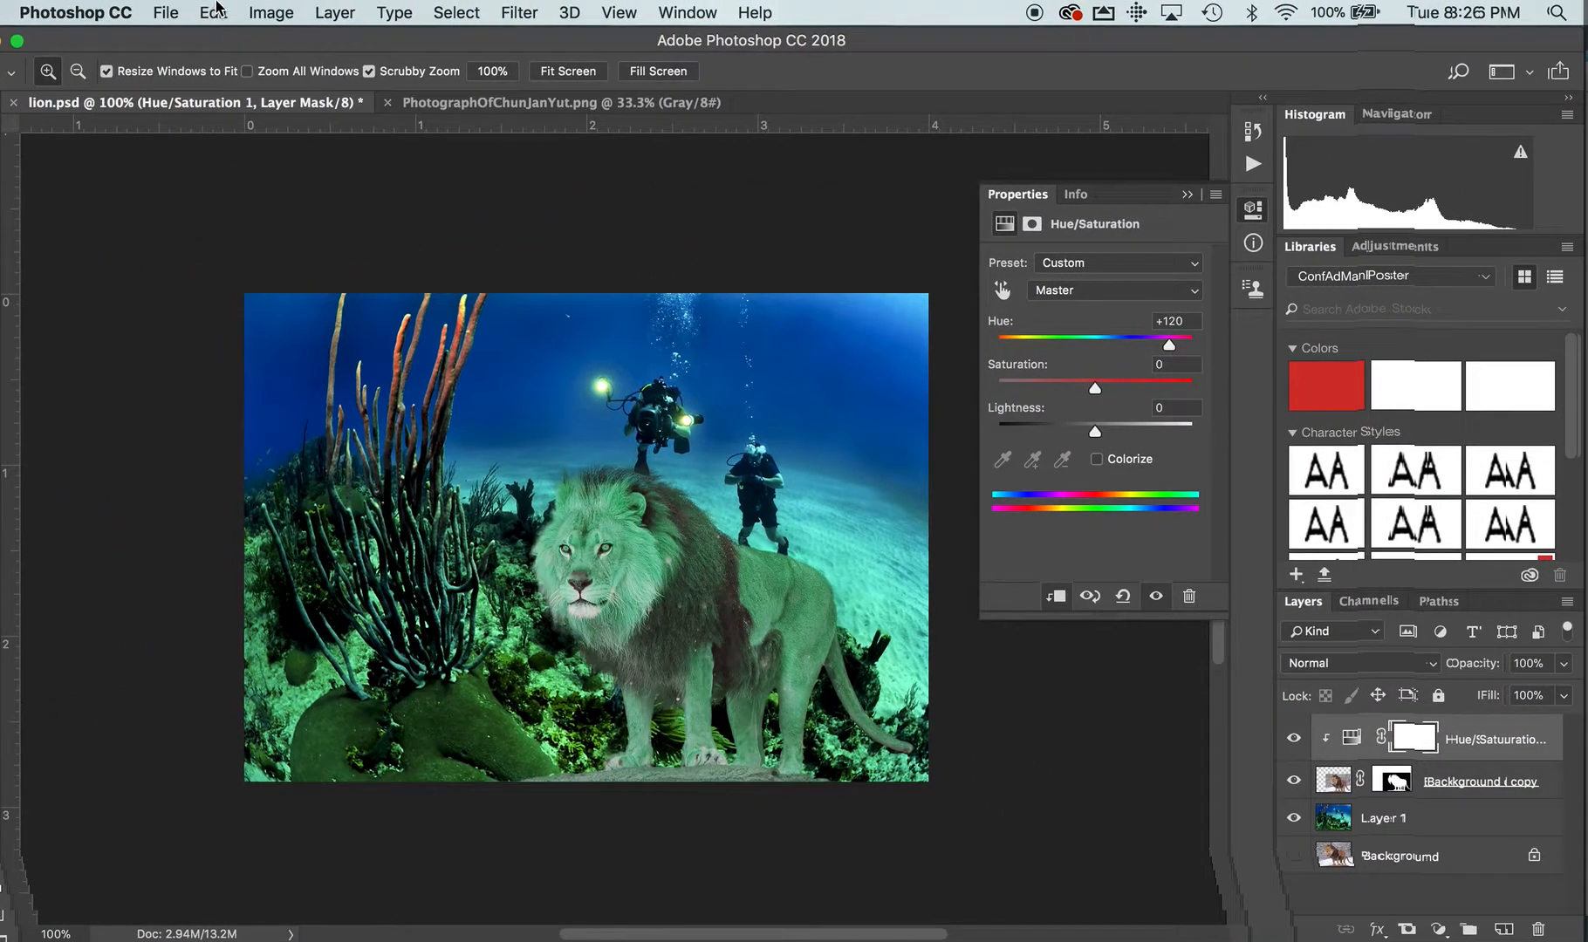
# Fill the Hue/Saturation layer mask with black at 100% opacity in Normal mode.
pyautogui.click(215, 12)
pyautogui.click(255, 382)
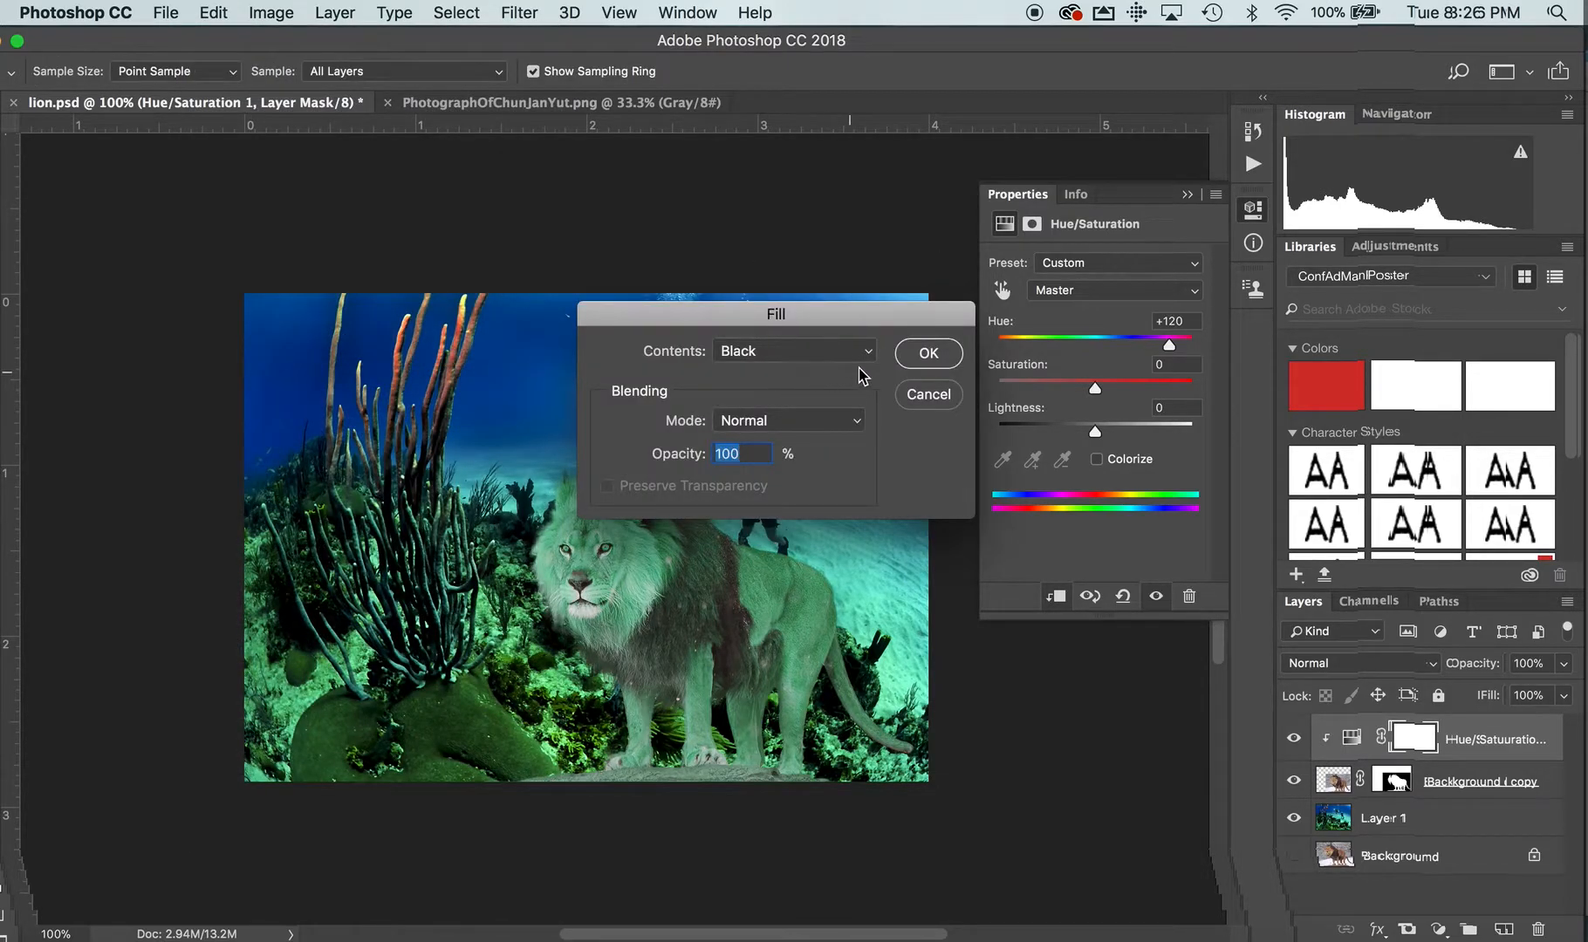
pyautogui.click(914, 353)
pyautogui.press('z')
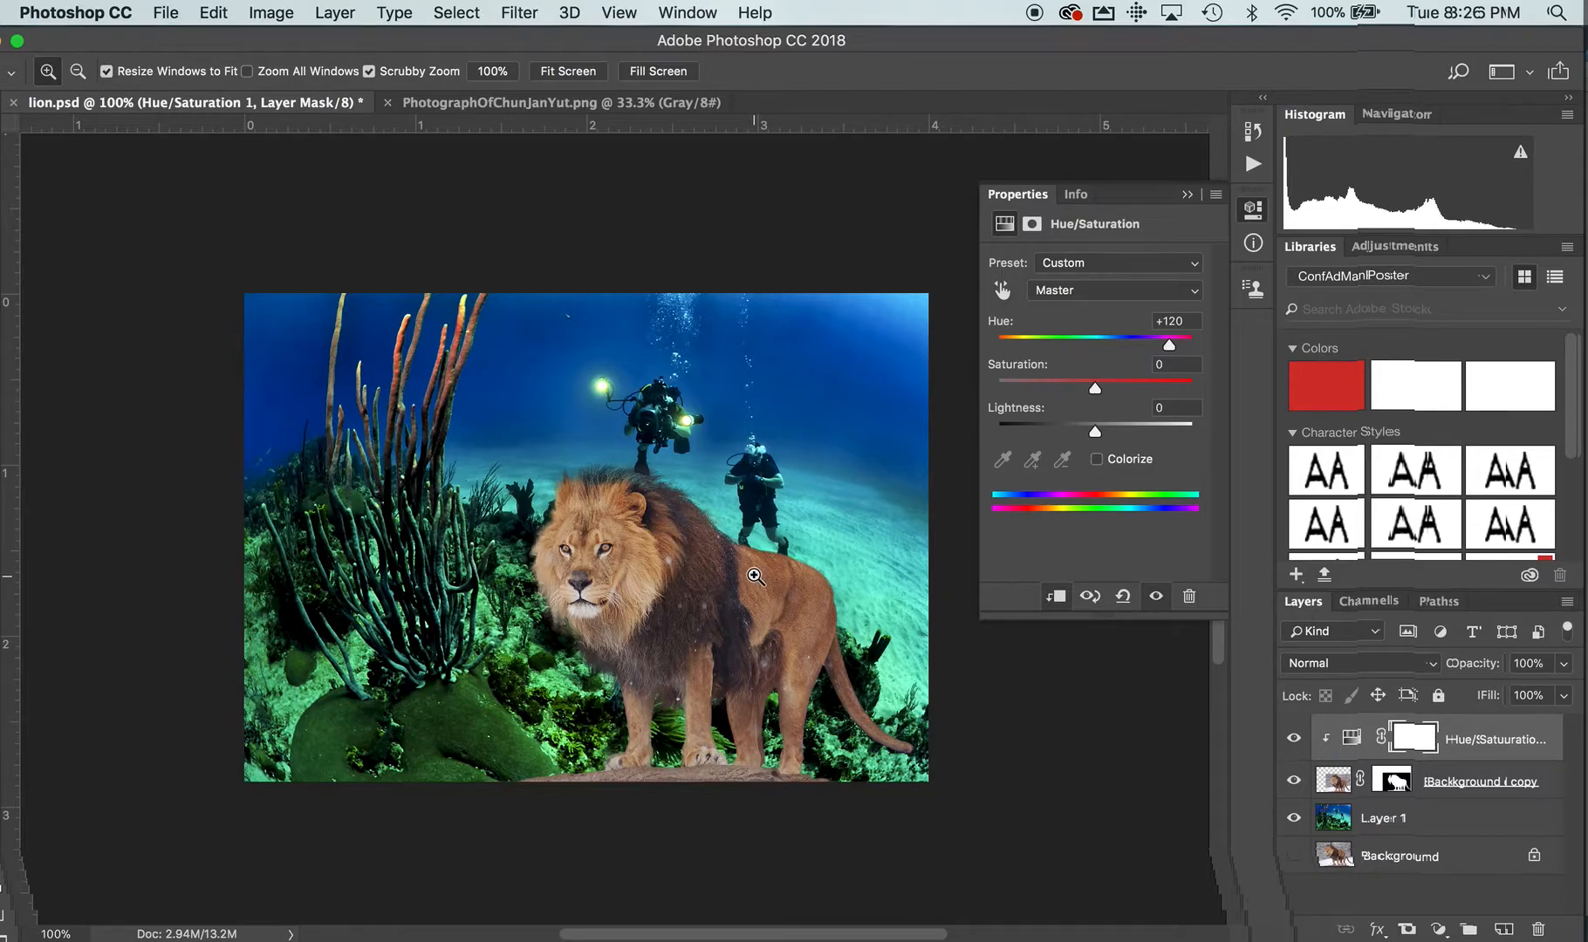
pyautogui.scroll(-3, 755, 577)
pyautogui.hscroll(3, 755, 577)
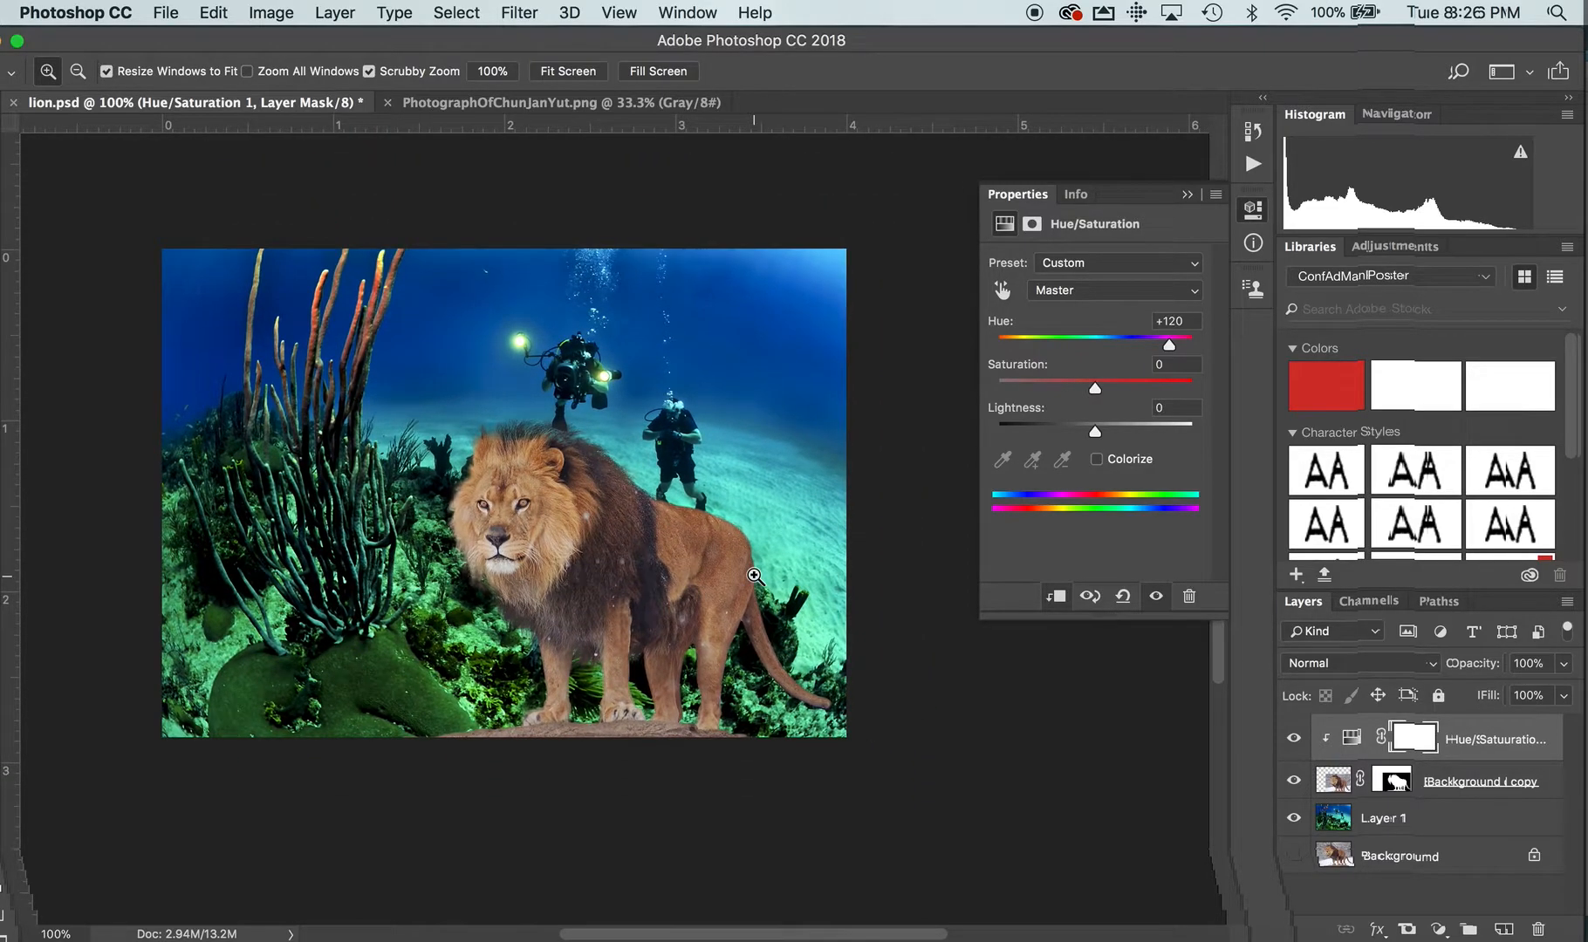
pyautogui.hscroll(3, 1121, 702)
pyautogui.scroll(-2, 1125, 707)
pyautogui.hscroll(-5, 1127, 706)
pyautogui.scroll(2, 1126, 707)
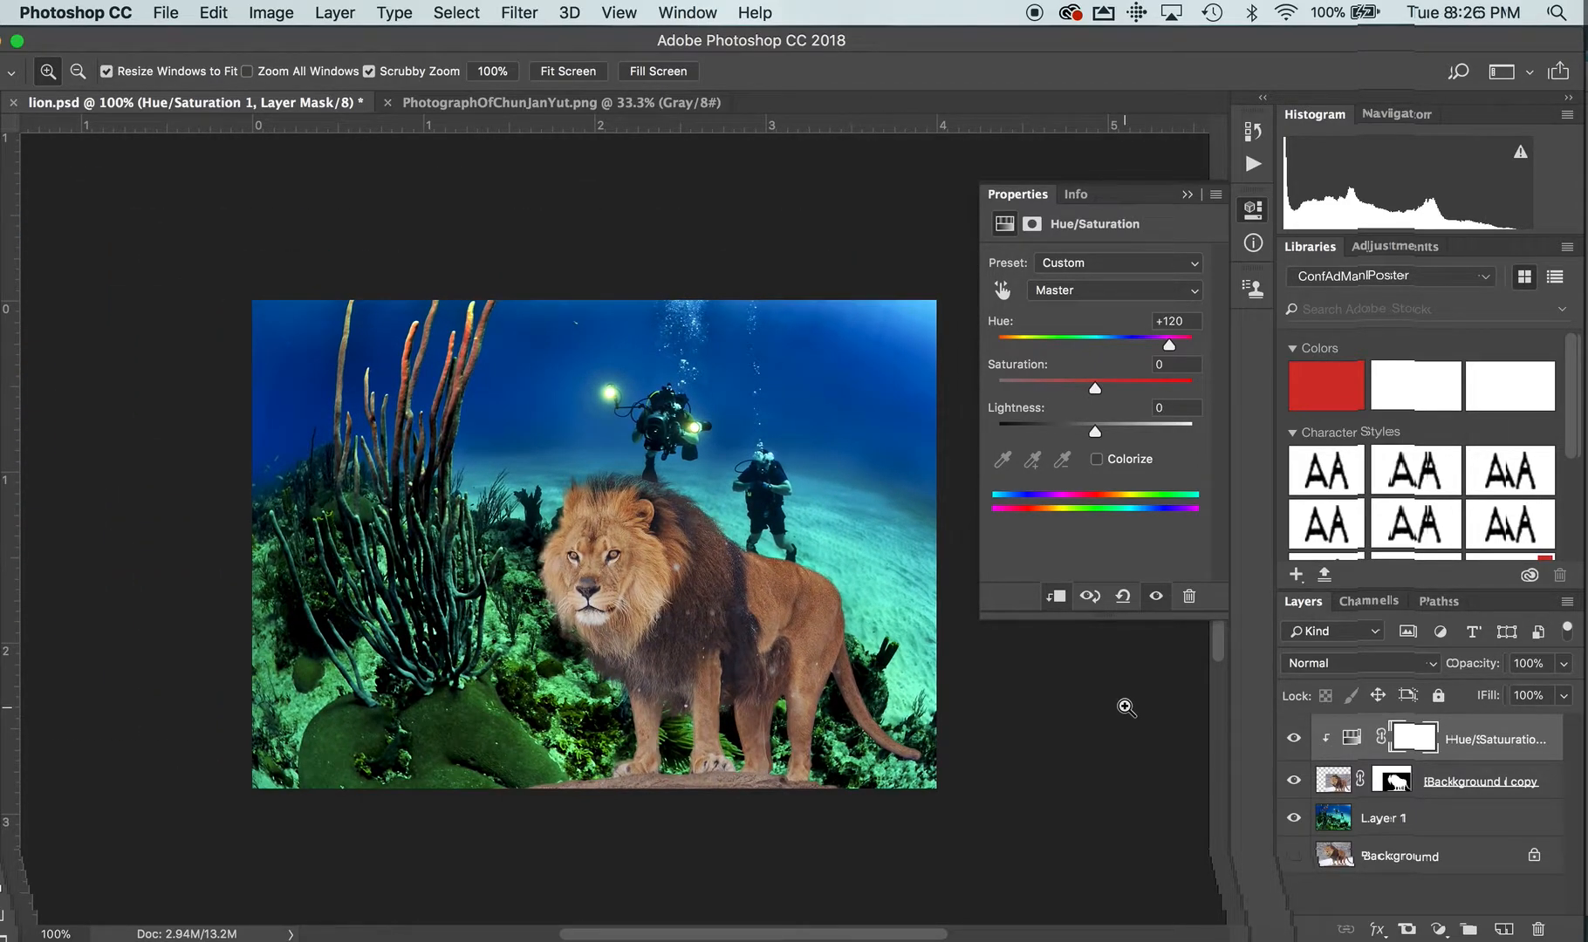
pyautogui.press('super+i')
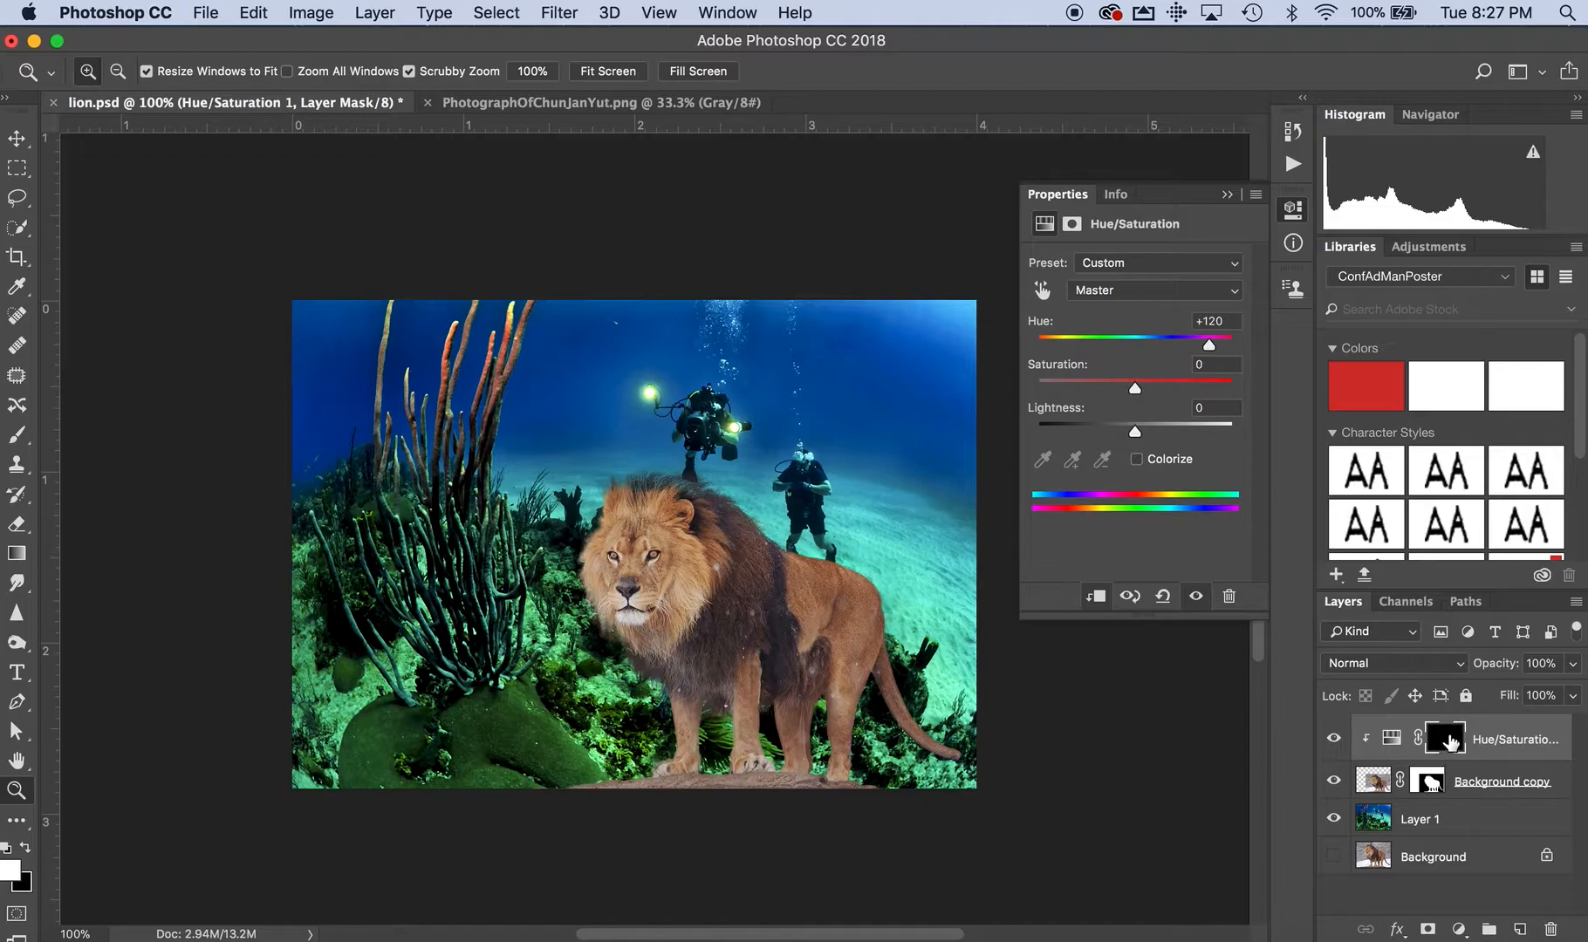
# Select the Hue/Saturation layer mask and prepare a soft-edged 90 px brush for painting on it.
pyautogui.click(1449, 740)
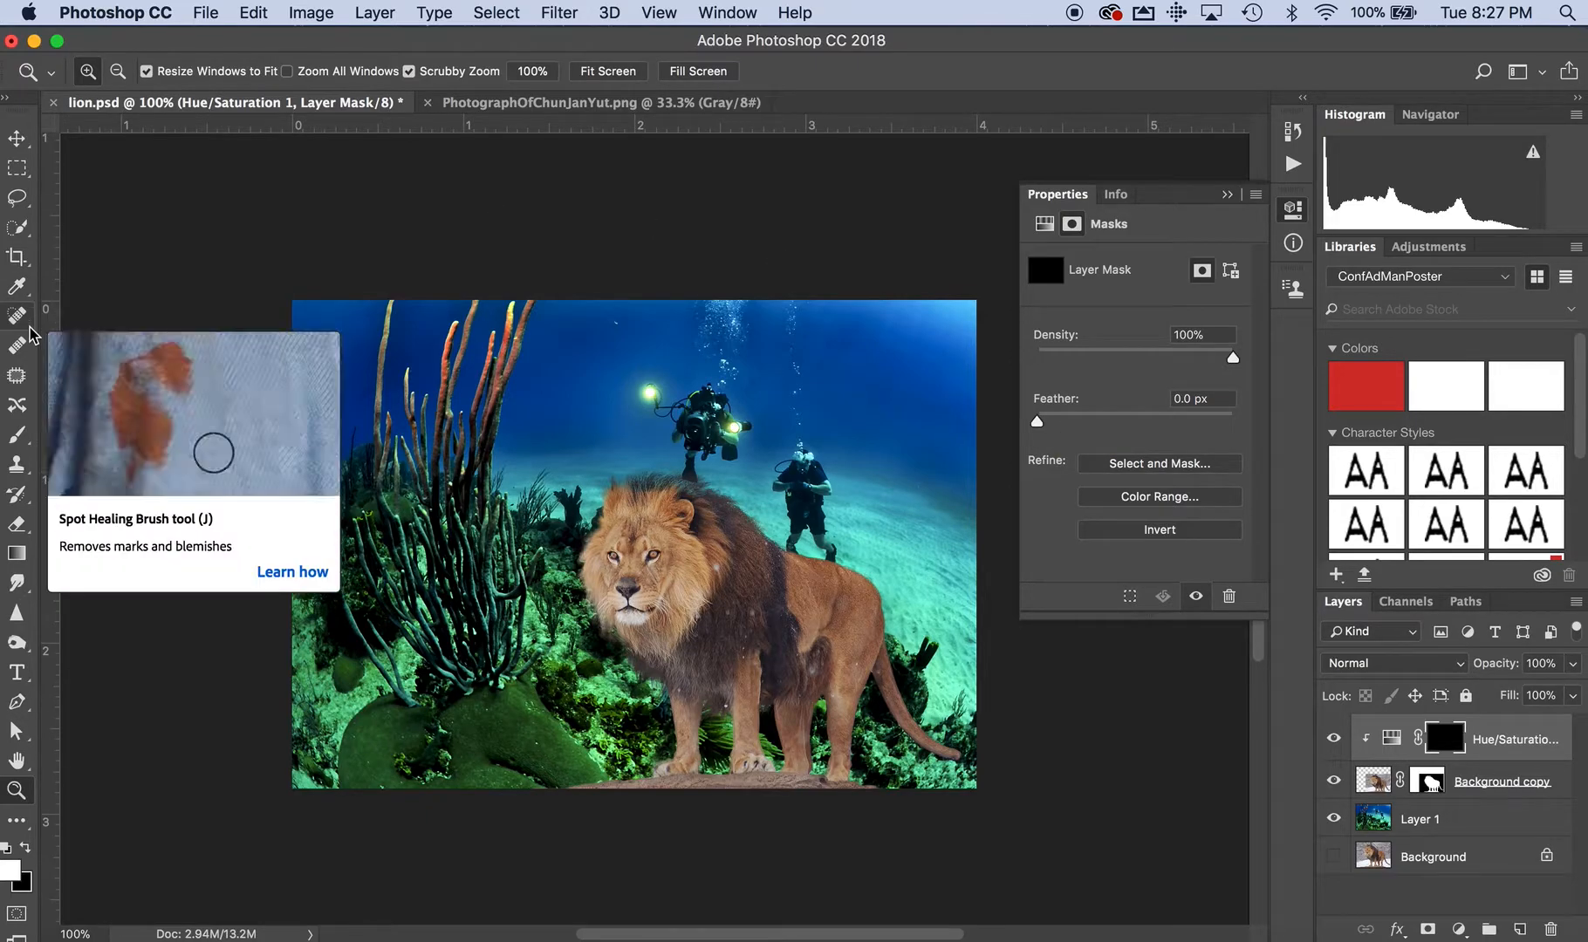
pyautogui.click(17, 436)
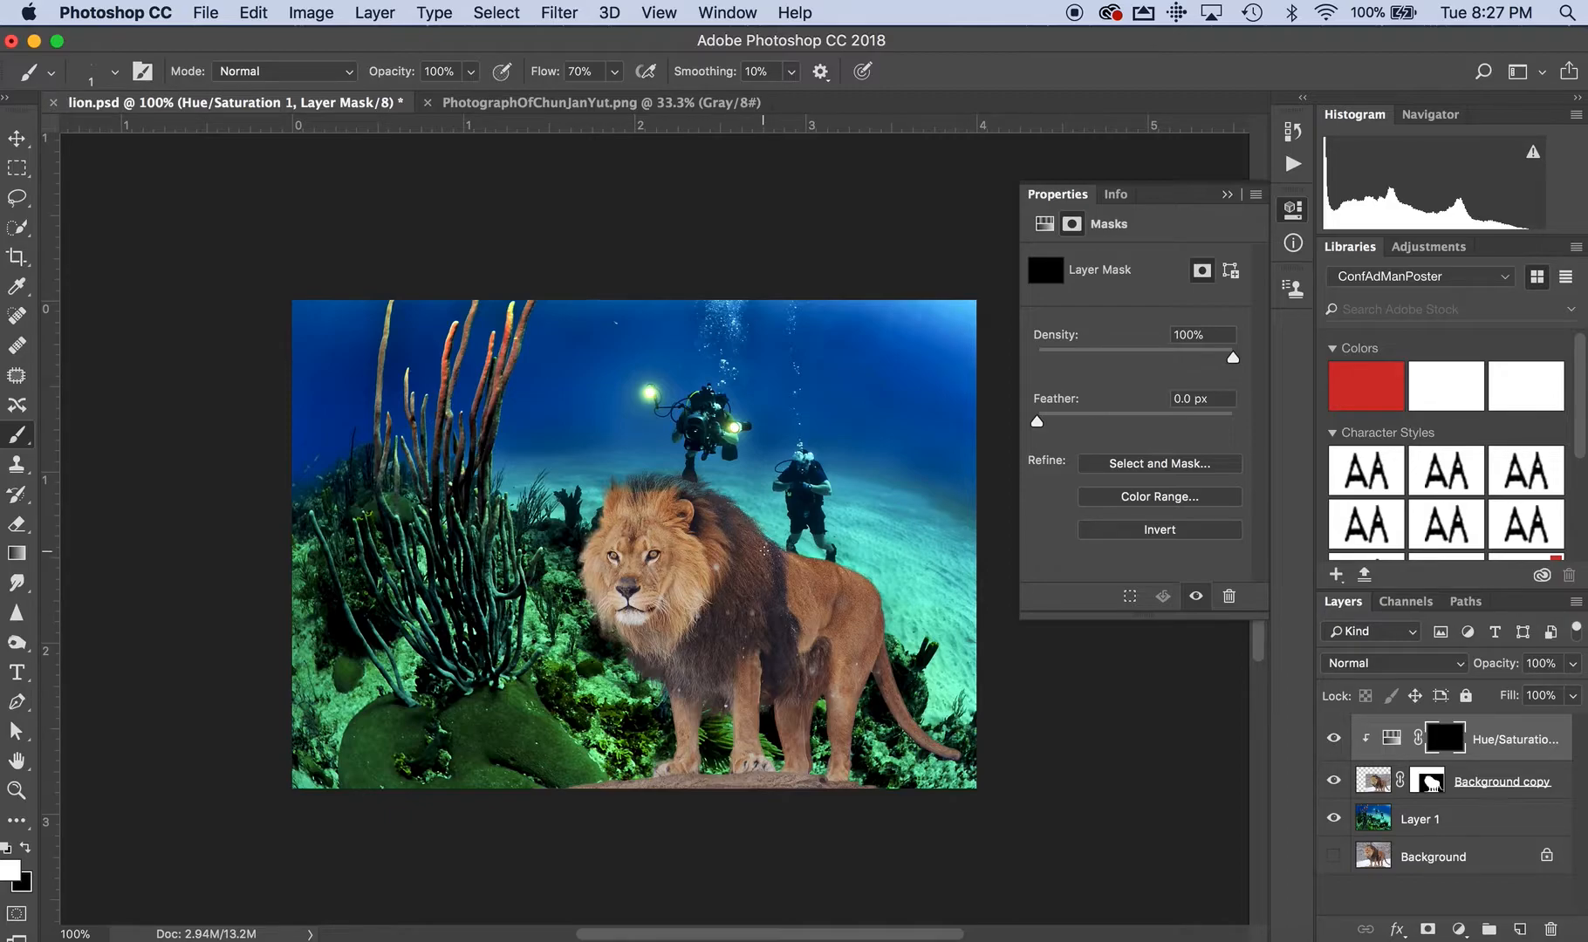
pyautogui.press(']')
pyautogui.press(']')
pyautogui.press(']')
pyautogui.press(']')
pyautogui.press(']')
pyautogui.press(']')
pyautogui.press(']')
pyautogui.click(115, 69)
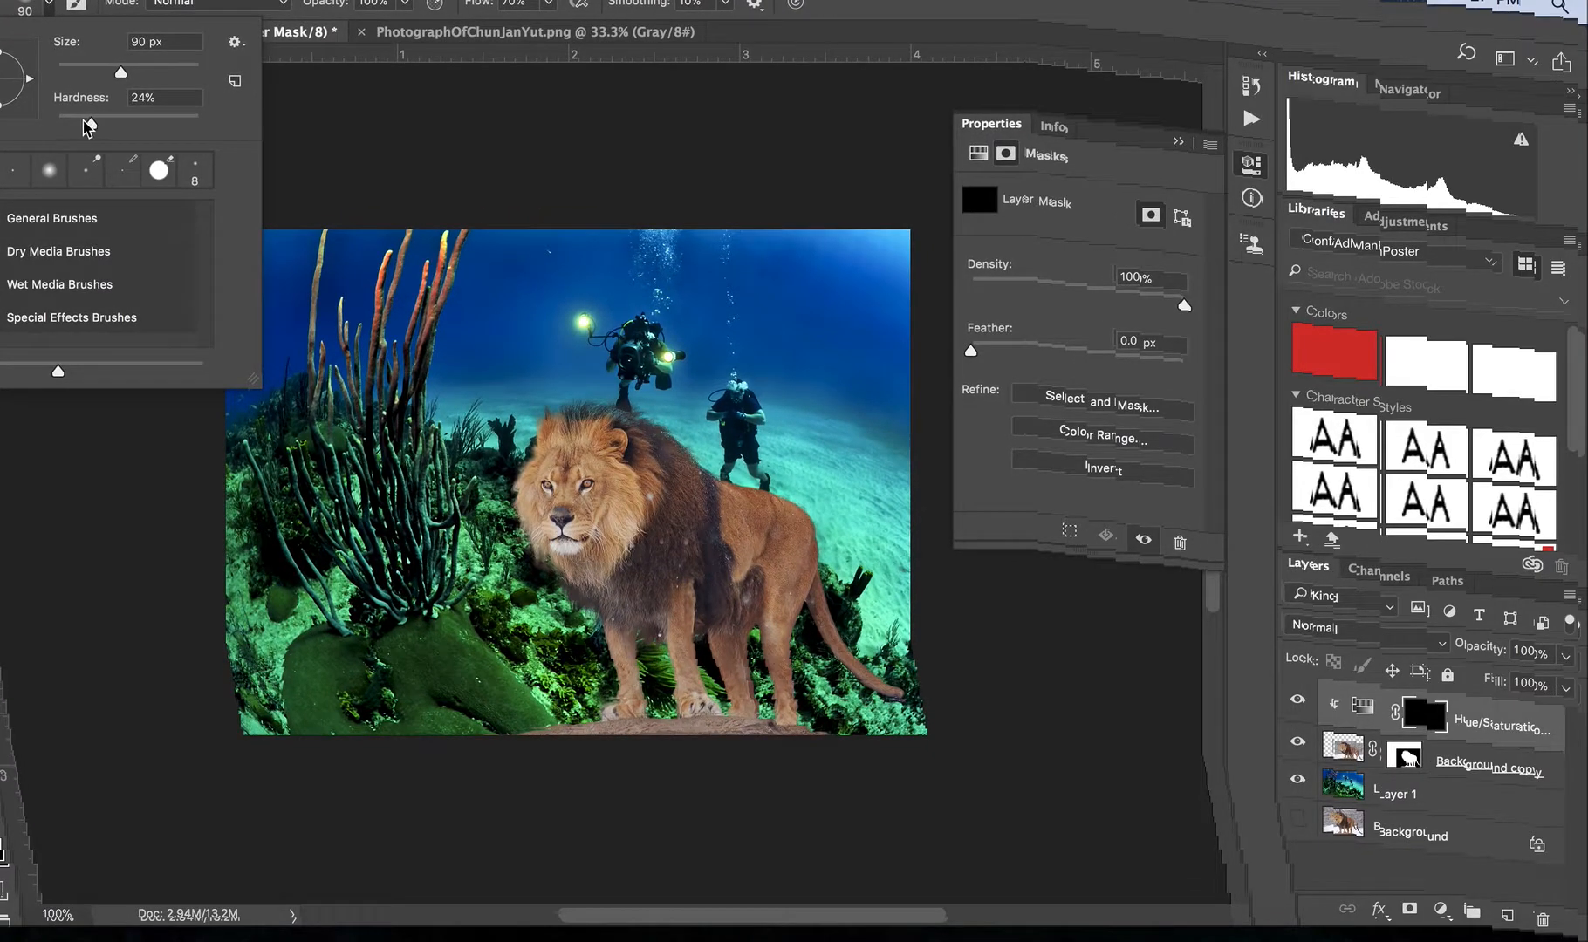
pyautogui.moveTo(85, 122); pyautogui.dragTo(54, 123)
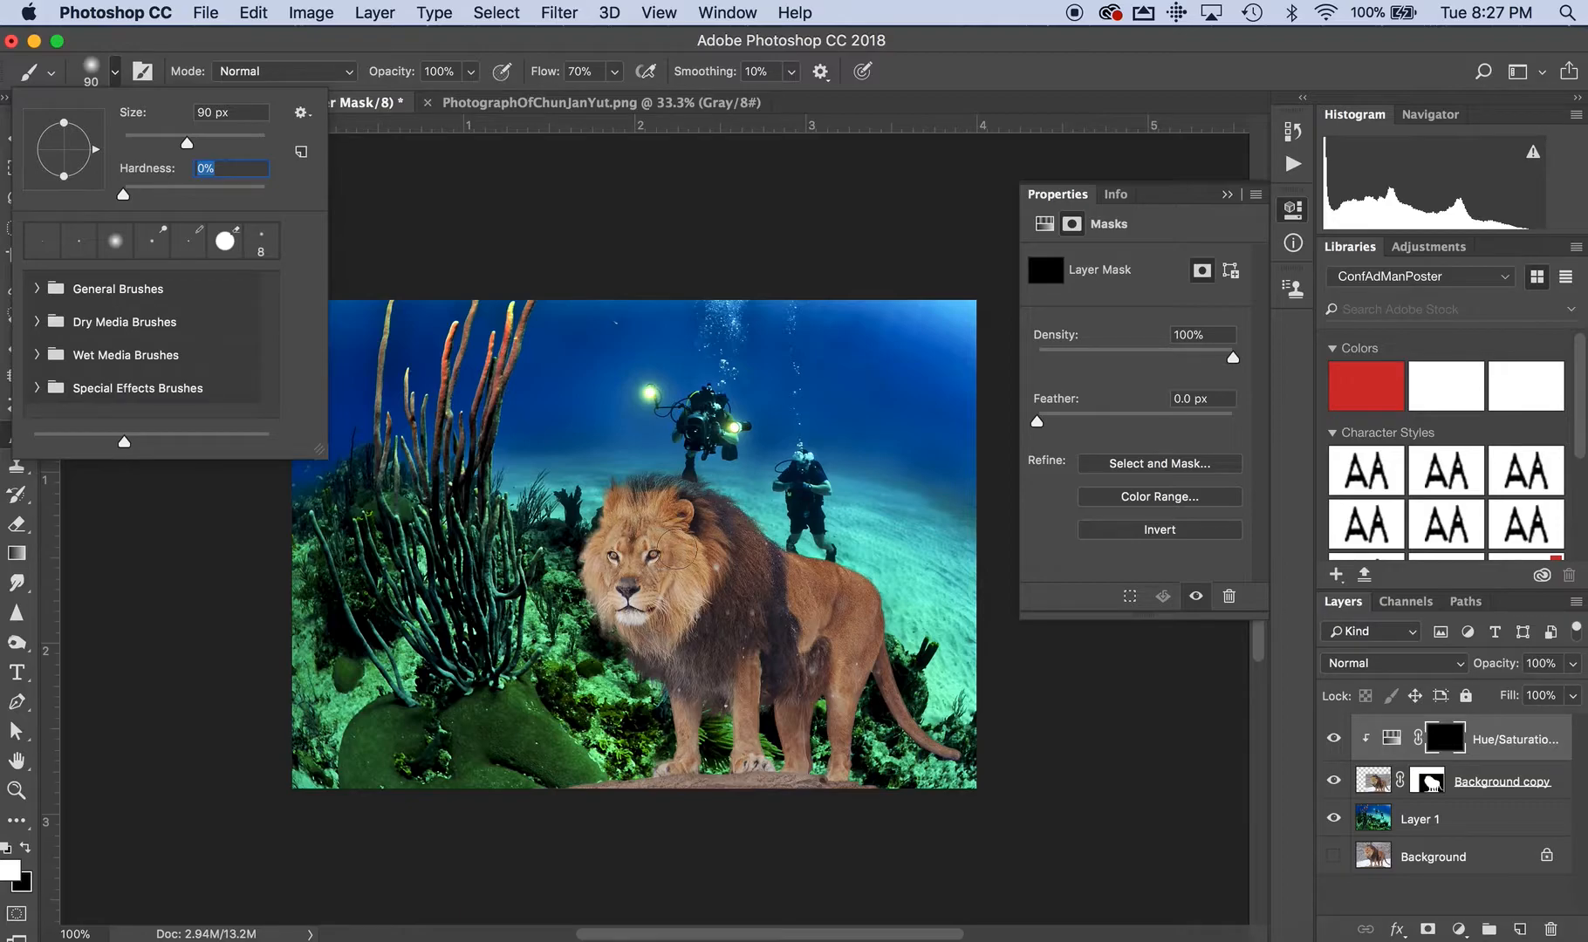
pyautogui.press('Return')
# Paint white over the lion's mane, face, body and legs on the Hue/Saturation mask to apply the green tint.
pyautogui.moveTo(668, 543)
pyautogui.mouseDown()
pyautogui.moveTo(712, 573)
pyautogui.moveTo(680, 536)
pyautogui.moveTo(630, 523)
pyautogui.moveTo(667, 523)
pyautogui.mouseUp()
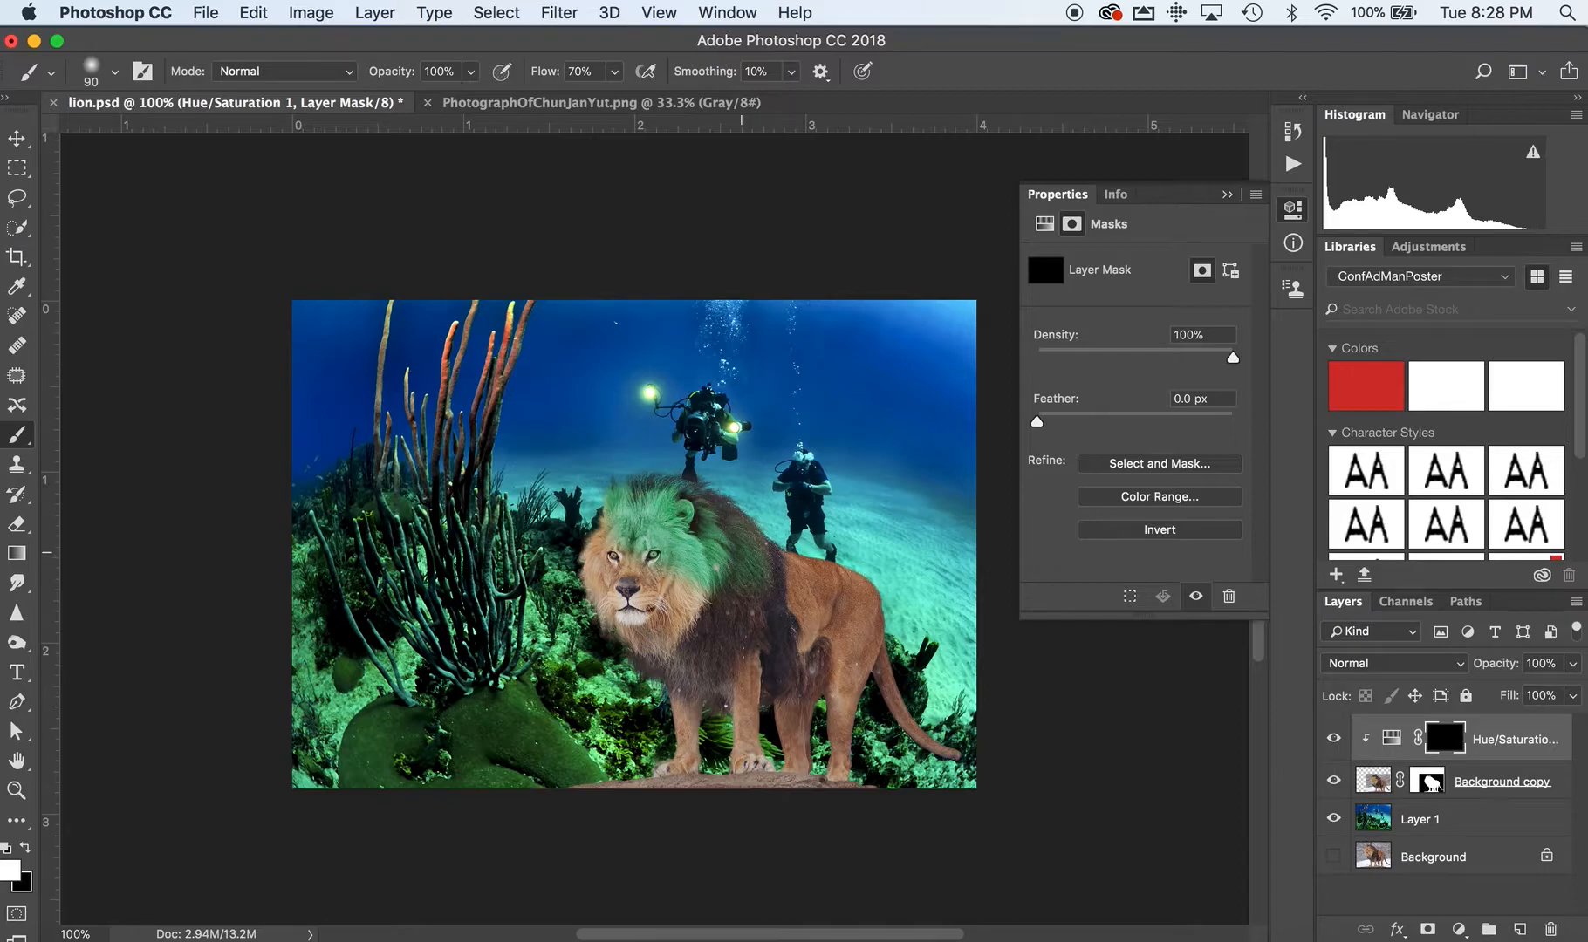
pyautogui.moveTo(744, 509)
pyautogui.mouseDown()
pyautogui.moveTo(860, 567)
pyautogui.moveTo(888, 609)
pyautogui.mouseUp()
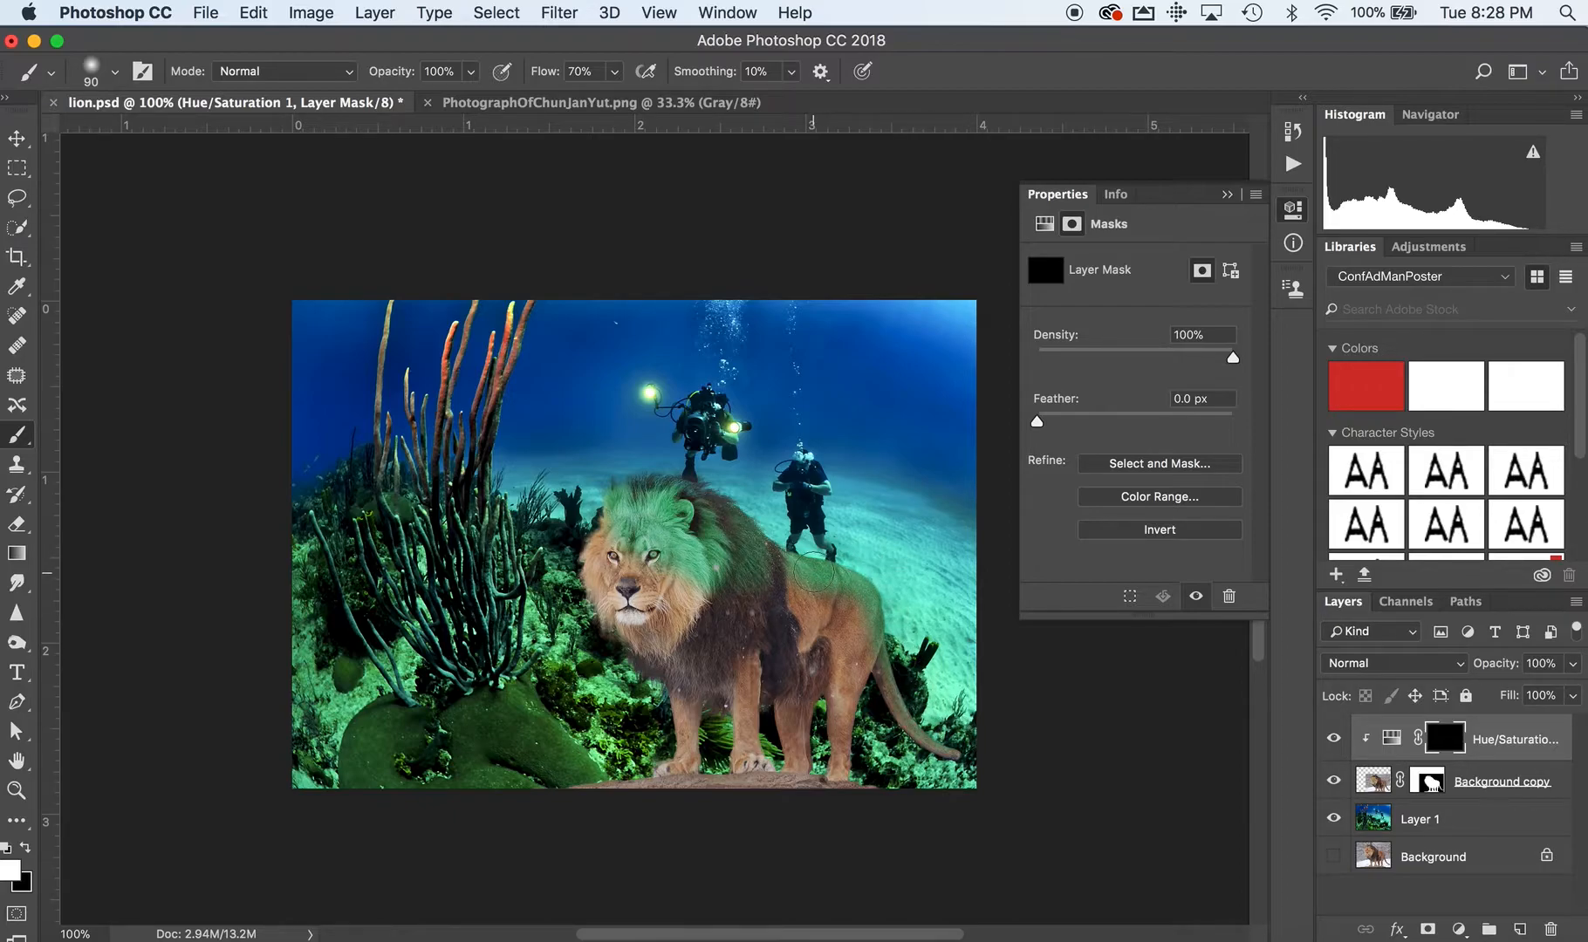
pyautogui.moveTo(600, 522)
pyautogui.mouseDown()
pyautogui.moveTo(611, 637)
pyautogui.moveTo(637, 630)
pyautogui.mouseUp()
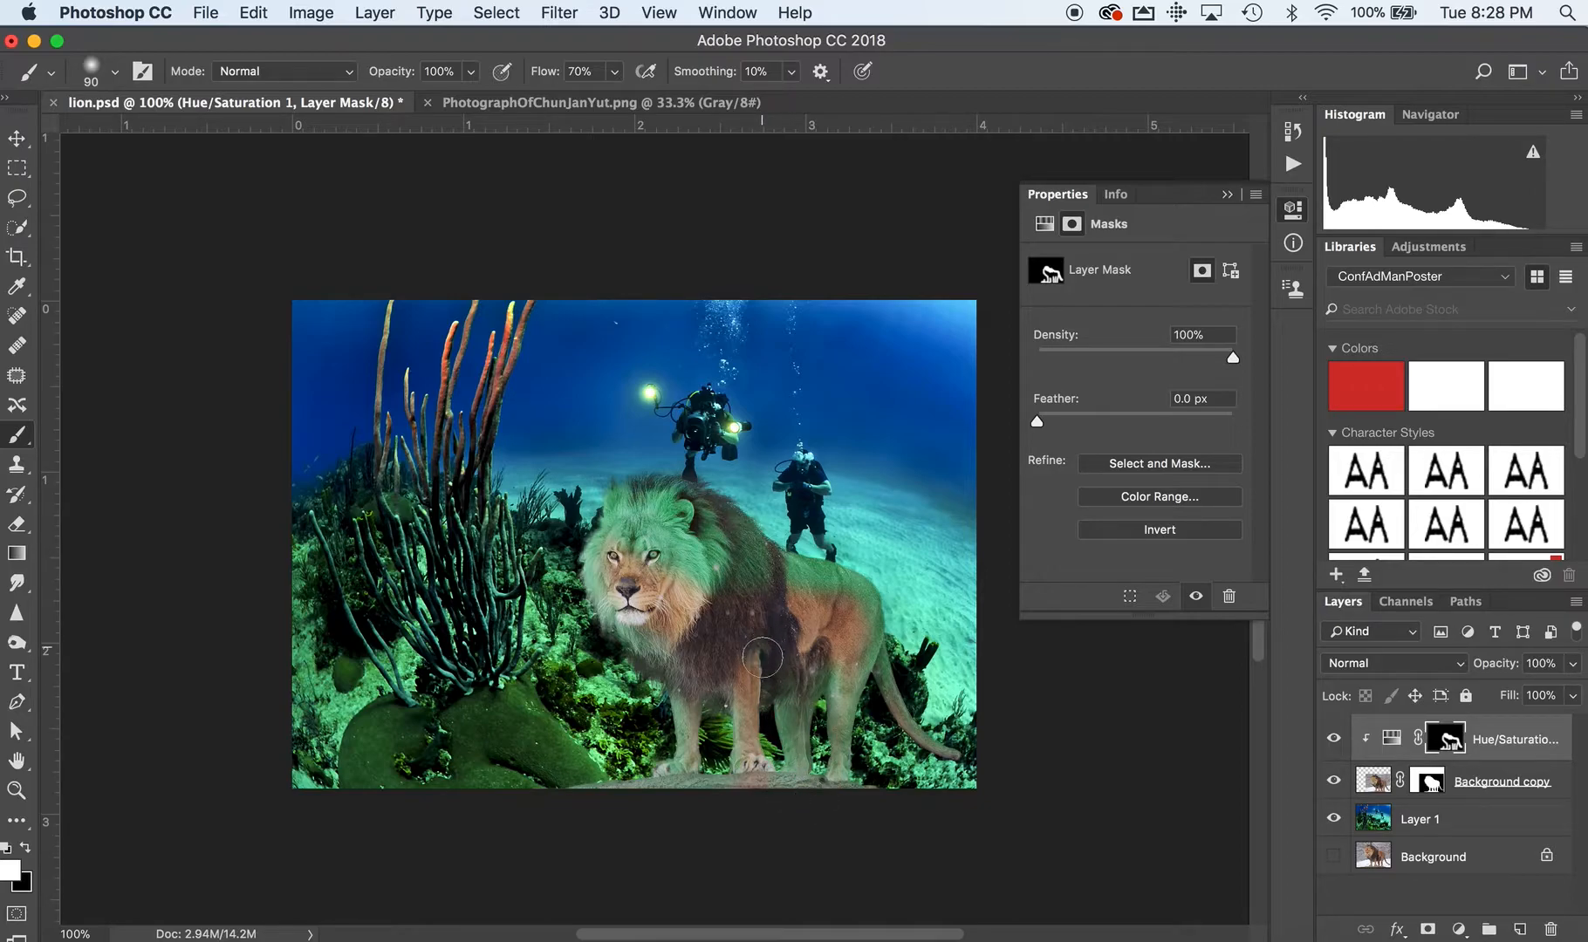
pyautogui.moveTo(696, 591)
pyautogui.mouseDown()
pyautogui.moveTo(631, 562)
pyautogui.moveTo(624, 608)
pyautogui.moveTo(670, 595)
pyautogui.moveTo(631, 533)
pyautogui.moveTo(621, 584)
pyautogui.mouseUp()
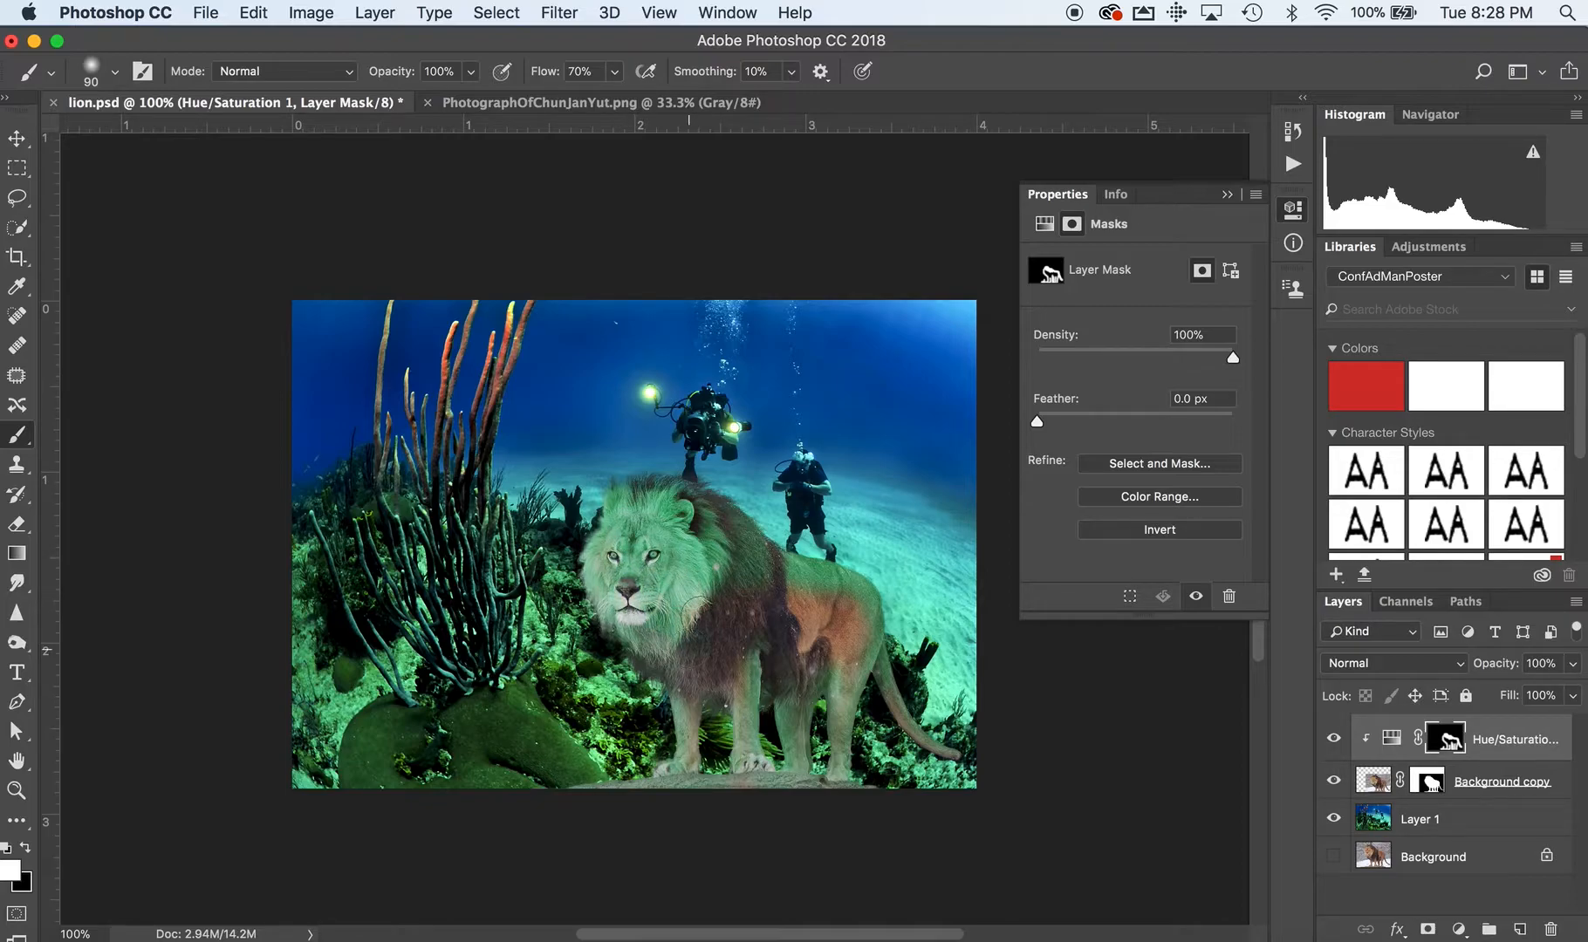
pyautogui.moveTo(803, 622); pyautogui.dragTo(835, 615)
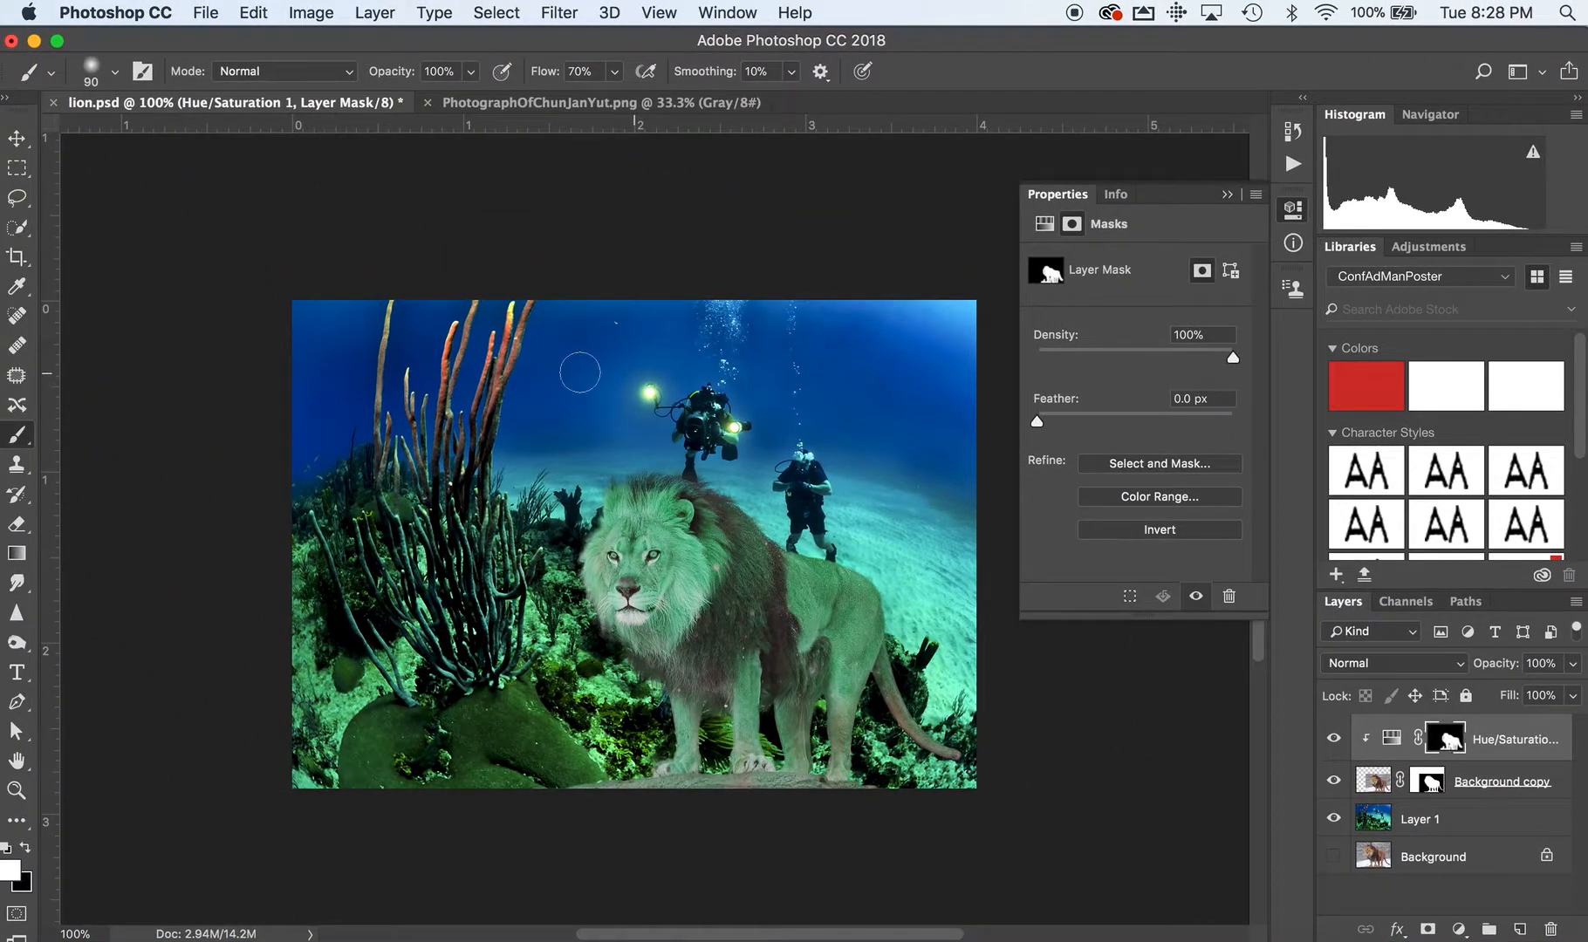
# Set the foreground color to mid grey #757474 for painting on the mask with the Brush tool.
pyautogui.click(7, 876)
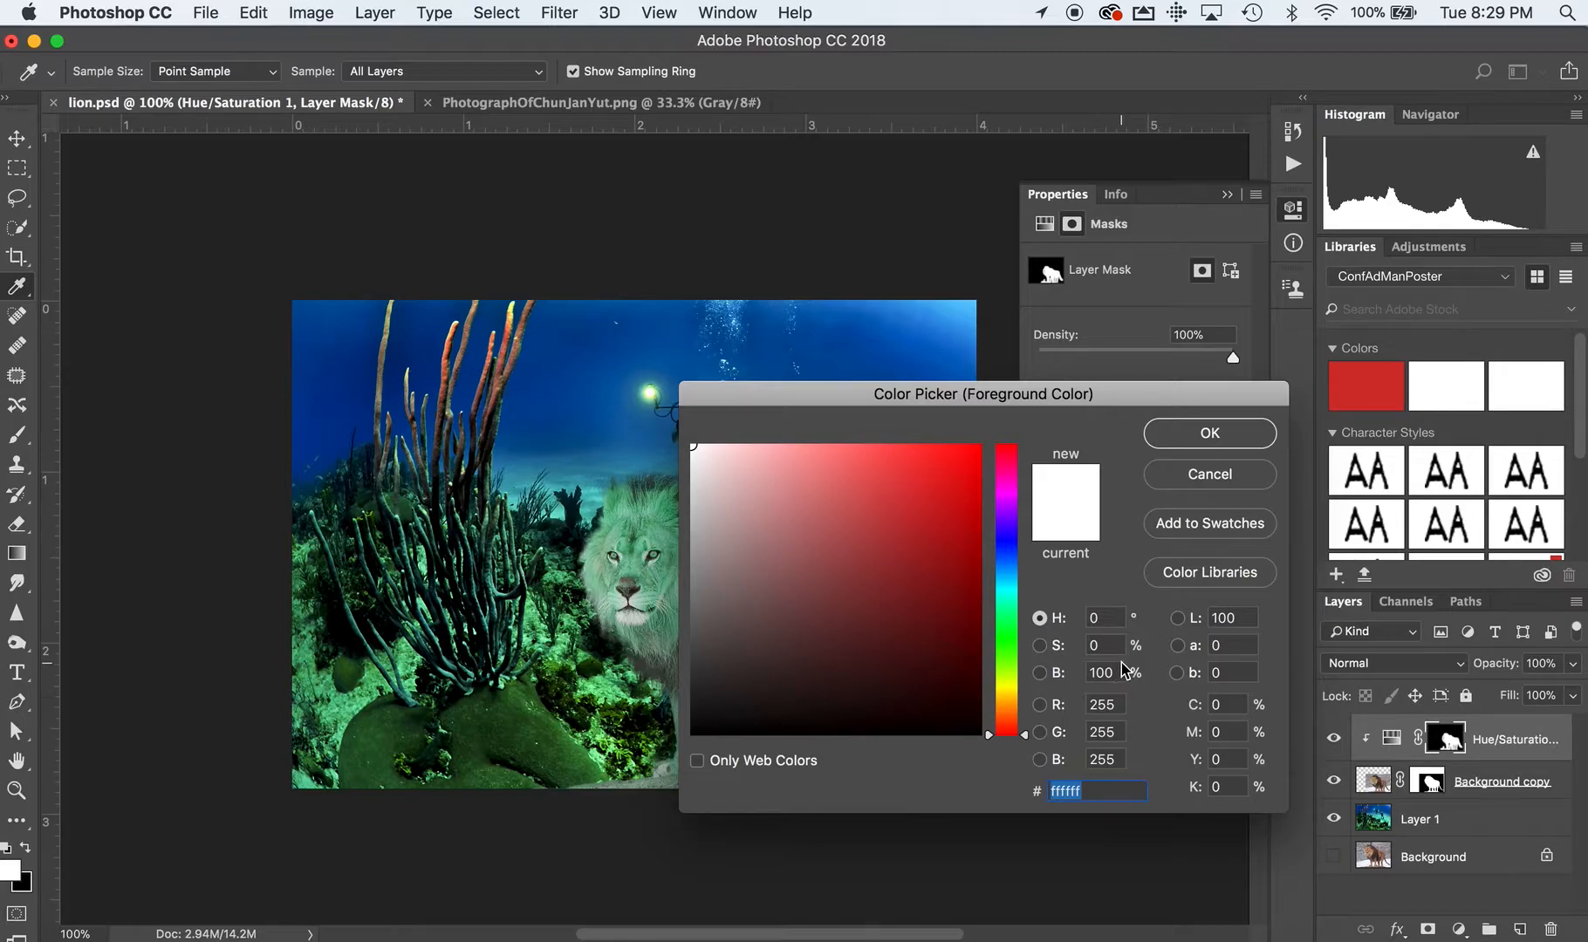
pyautogui.click(696, 600)
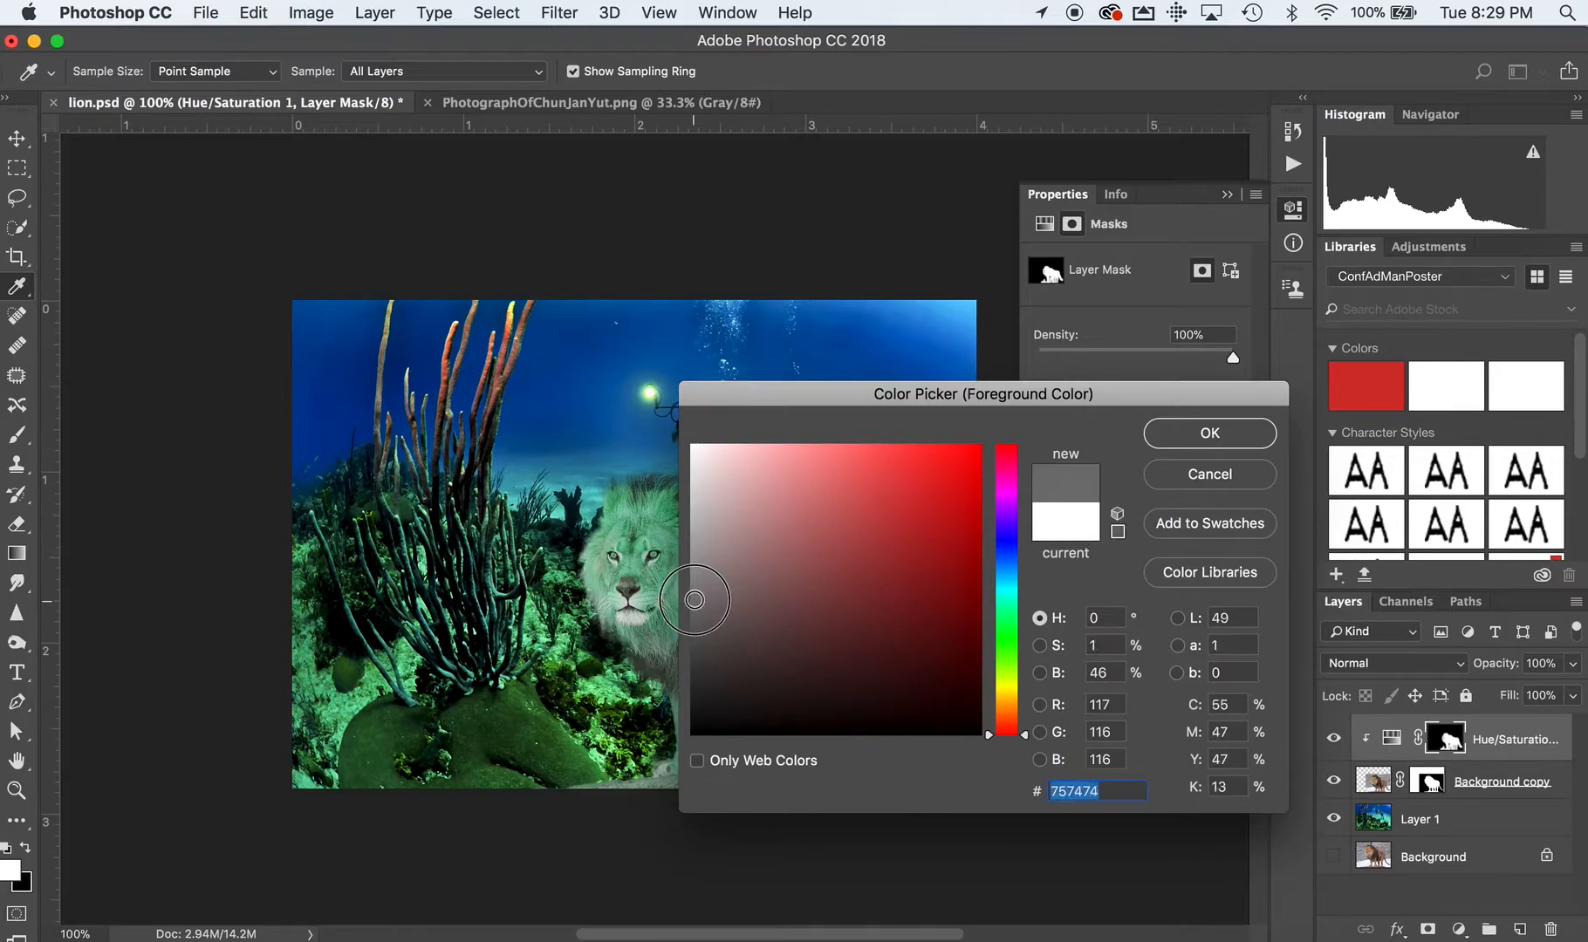
pyautogui.click(1232, 436)
pyautogui.press('b')
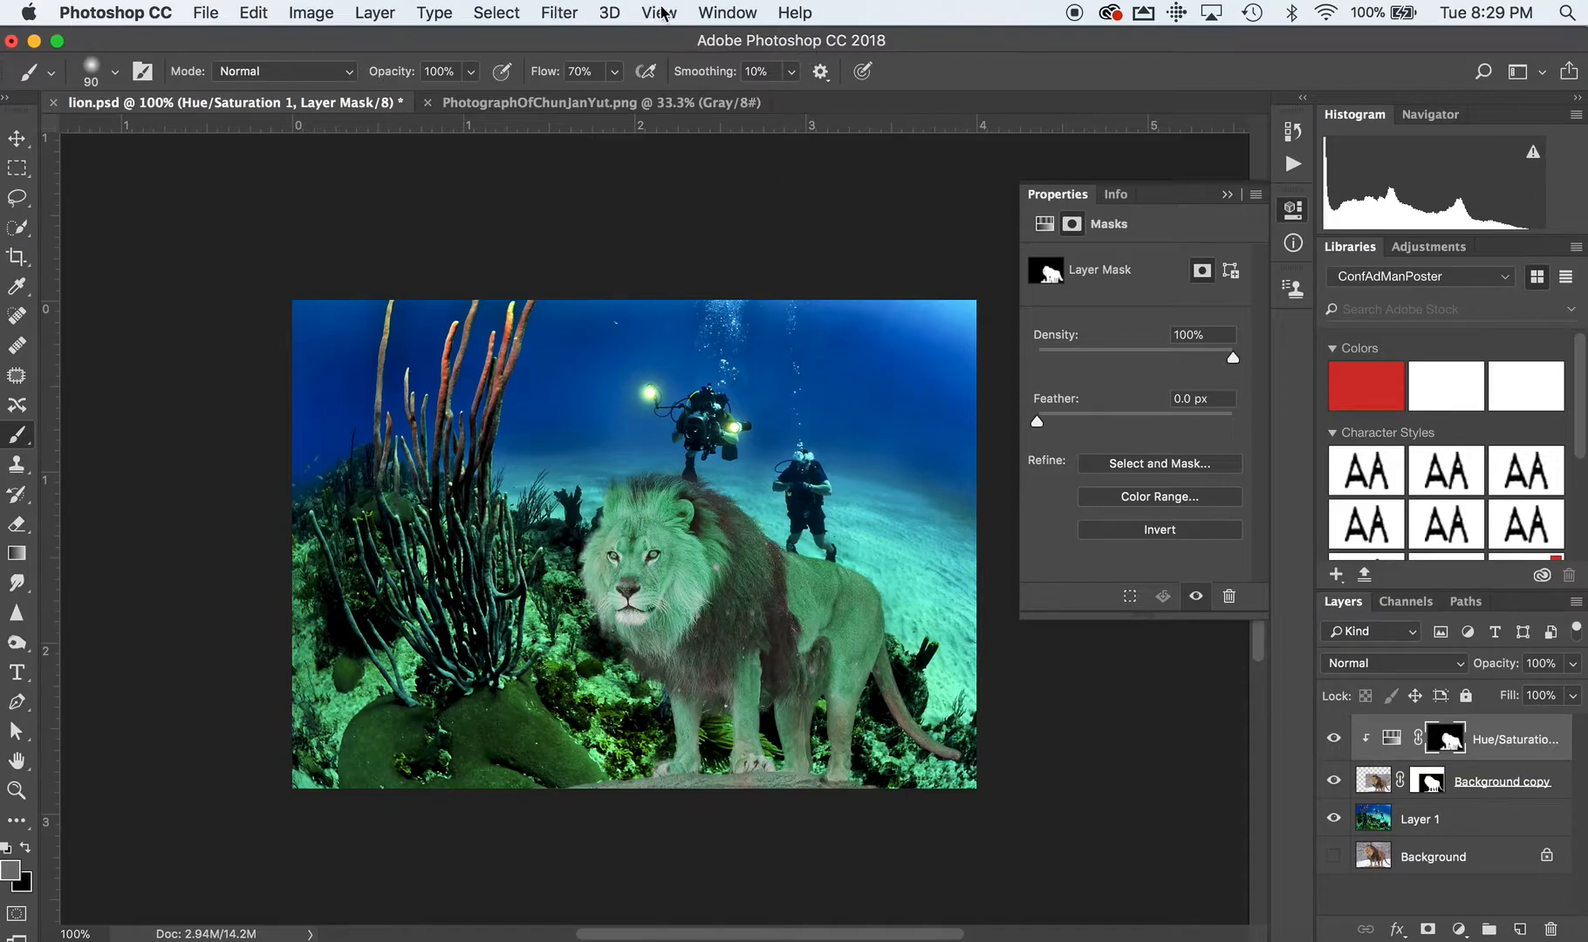
# Show the Color panel, switch it to the Grayscale Slider and set the mask painting color to 51% K.
pyautogui.click(727, 12)
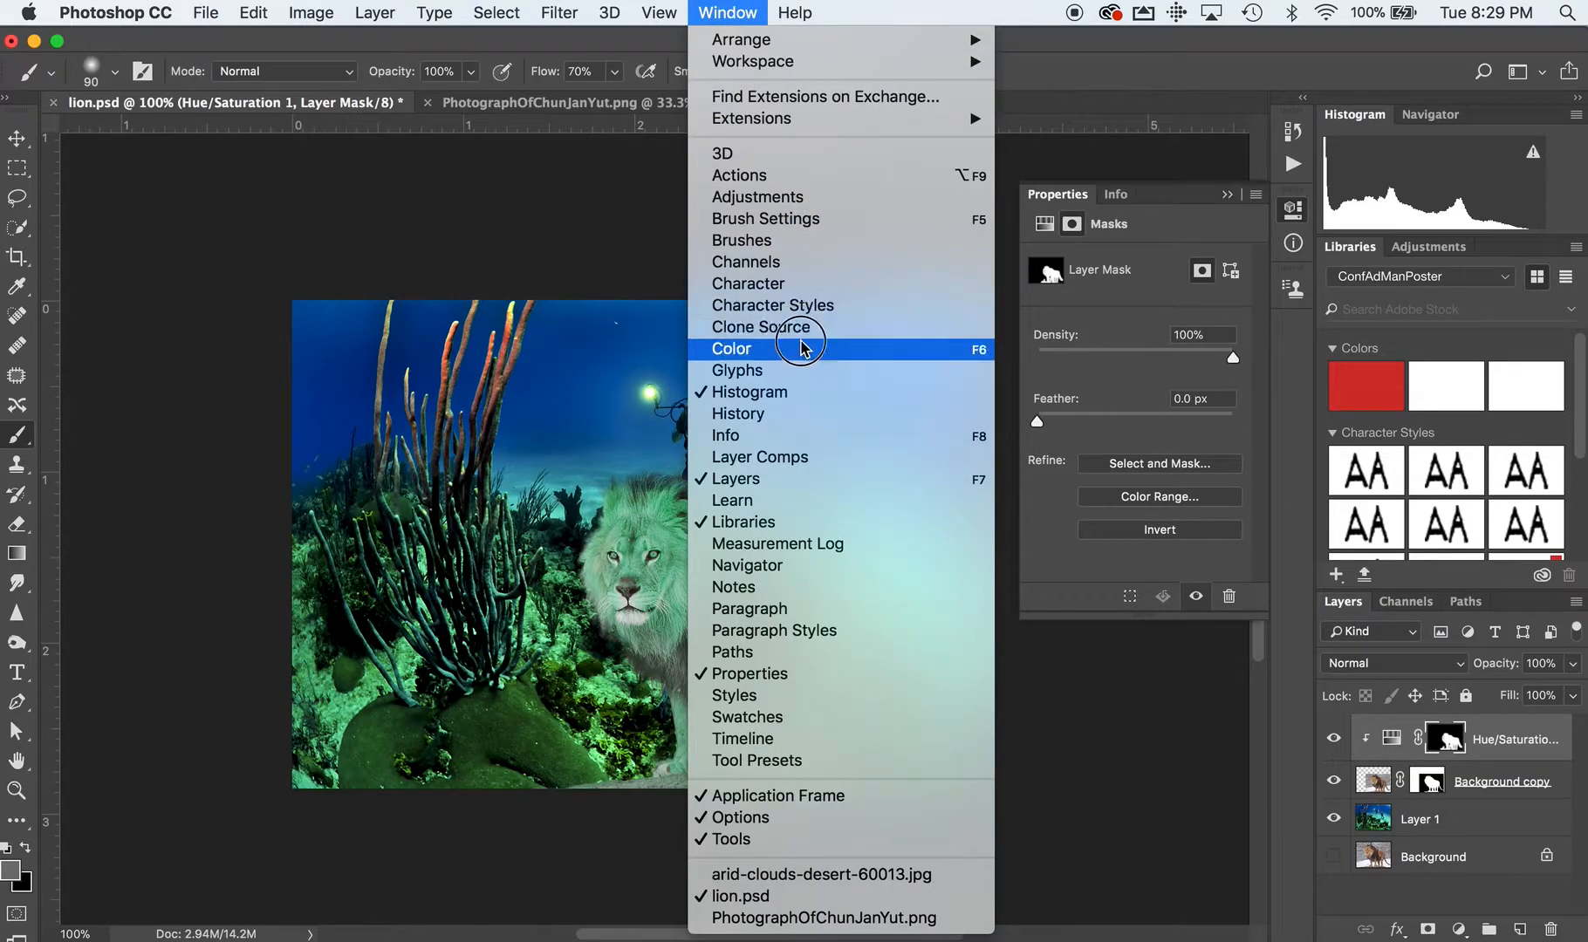
pyautogui.click(801, 348)
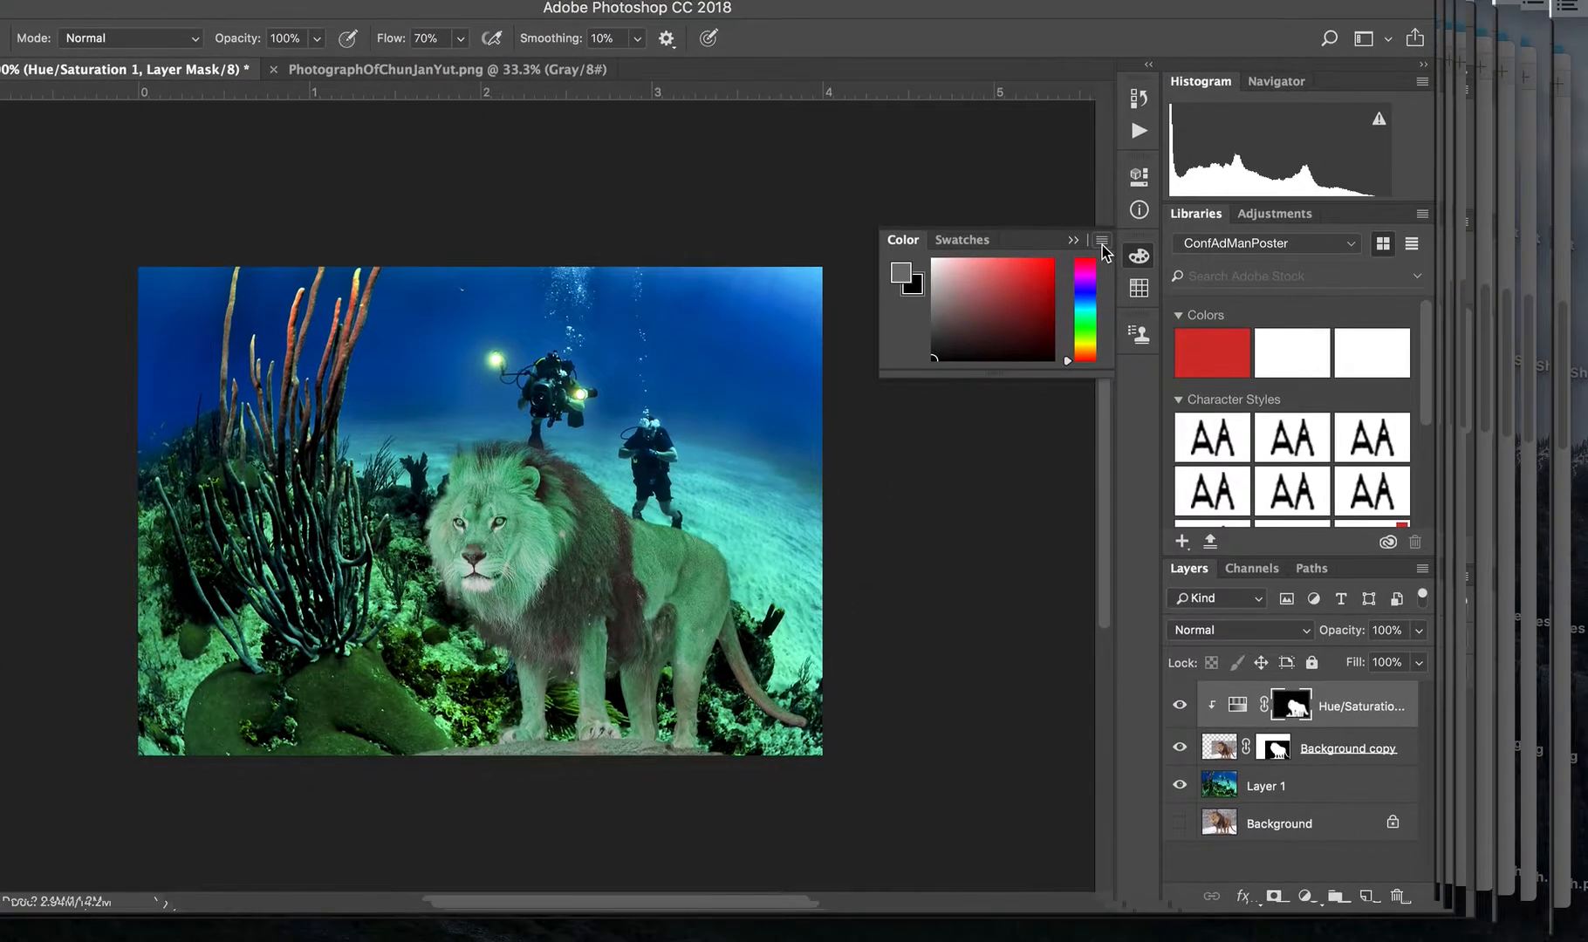
pyautogui.click(1257, 277)
pyautogui.click(1257, 278)
pyautogui.click(1257, 277)
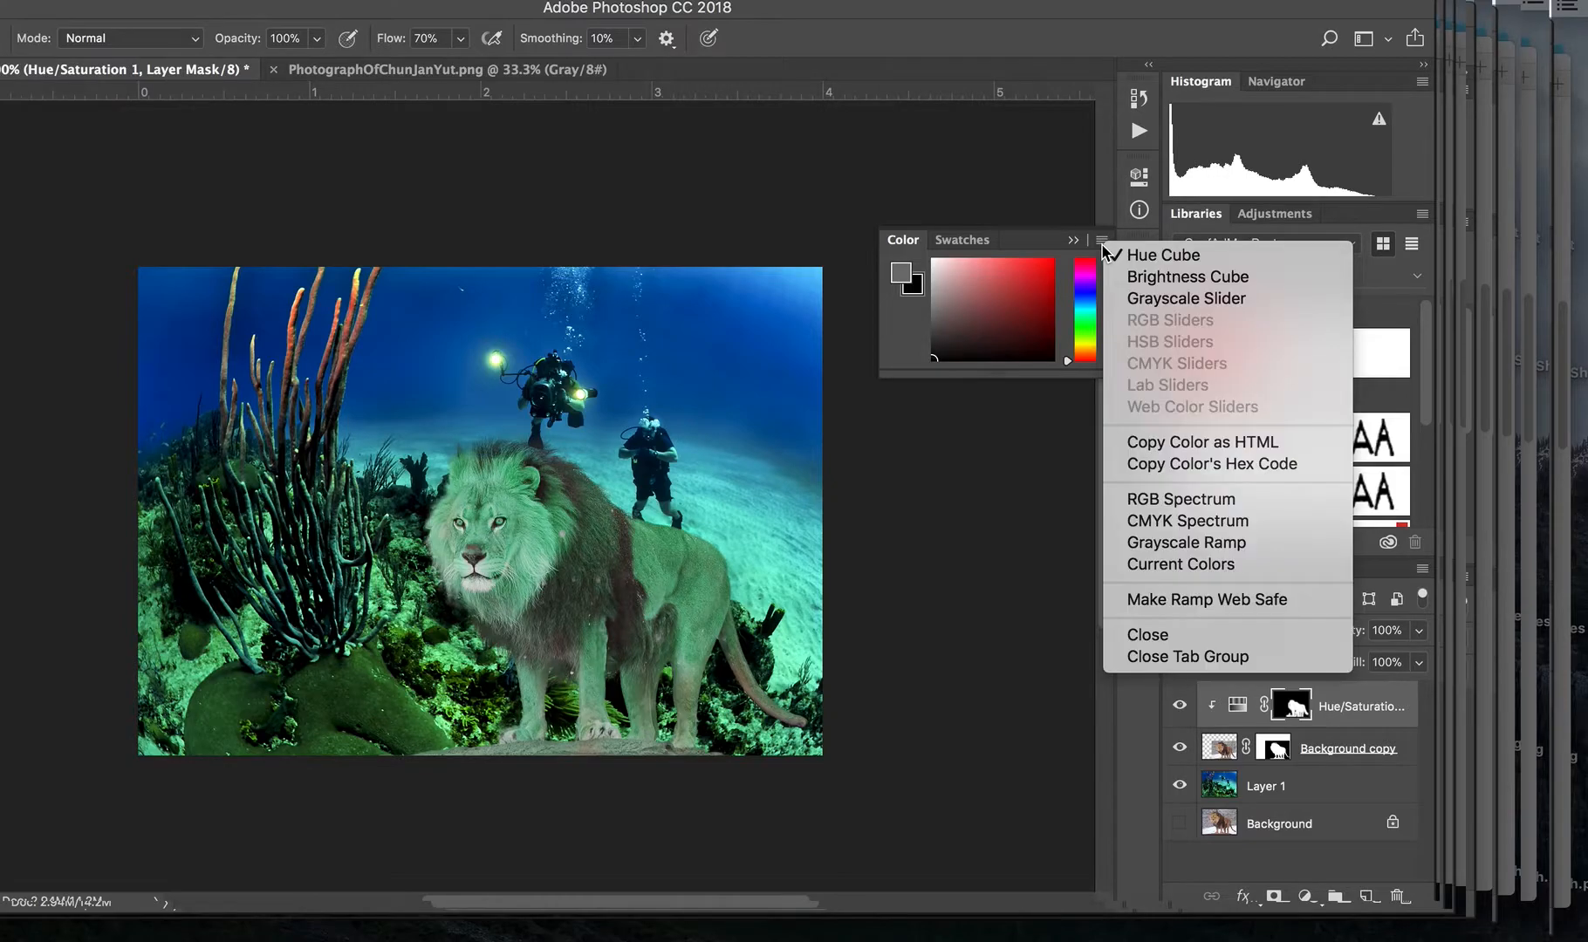
pyautogui.click(1140, 307)
pyautogui.moveTo(1031, 304); pyautogui.dragTo(994, 302)
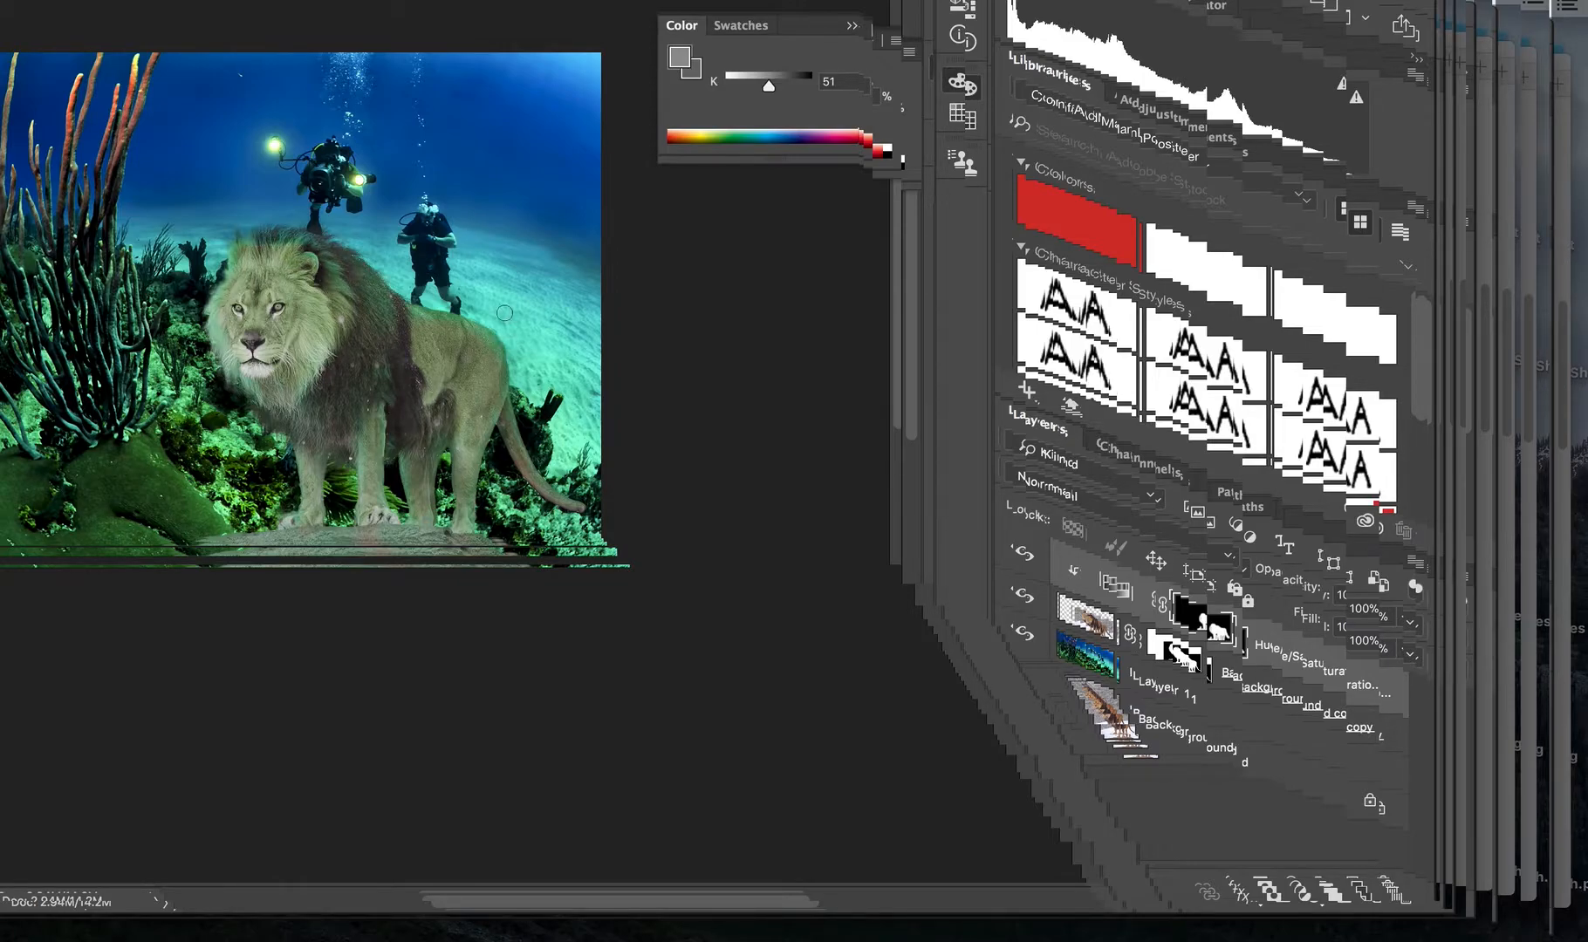
# Dodge the upper edge of the lion's back on the Background copy layer with a 45 px brush, Midtones range and 78% exposure.
pyautogui.scroll(2, 482, 329)
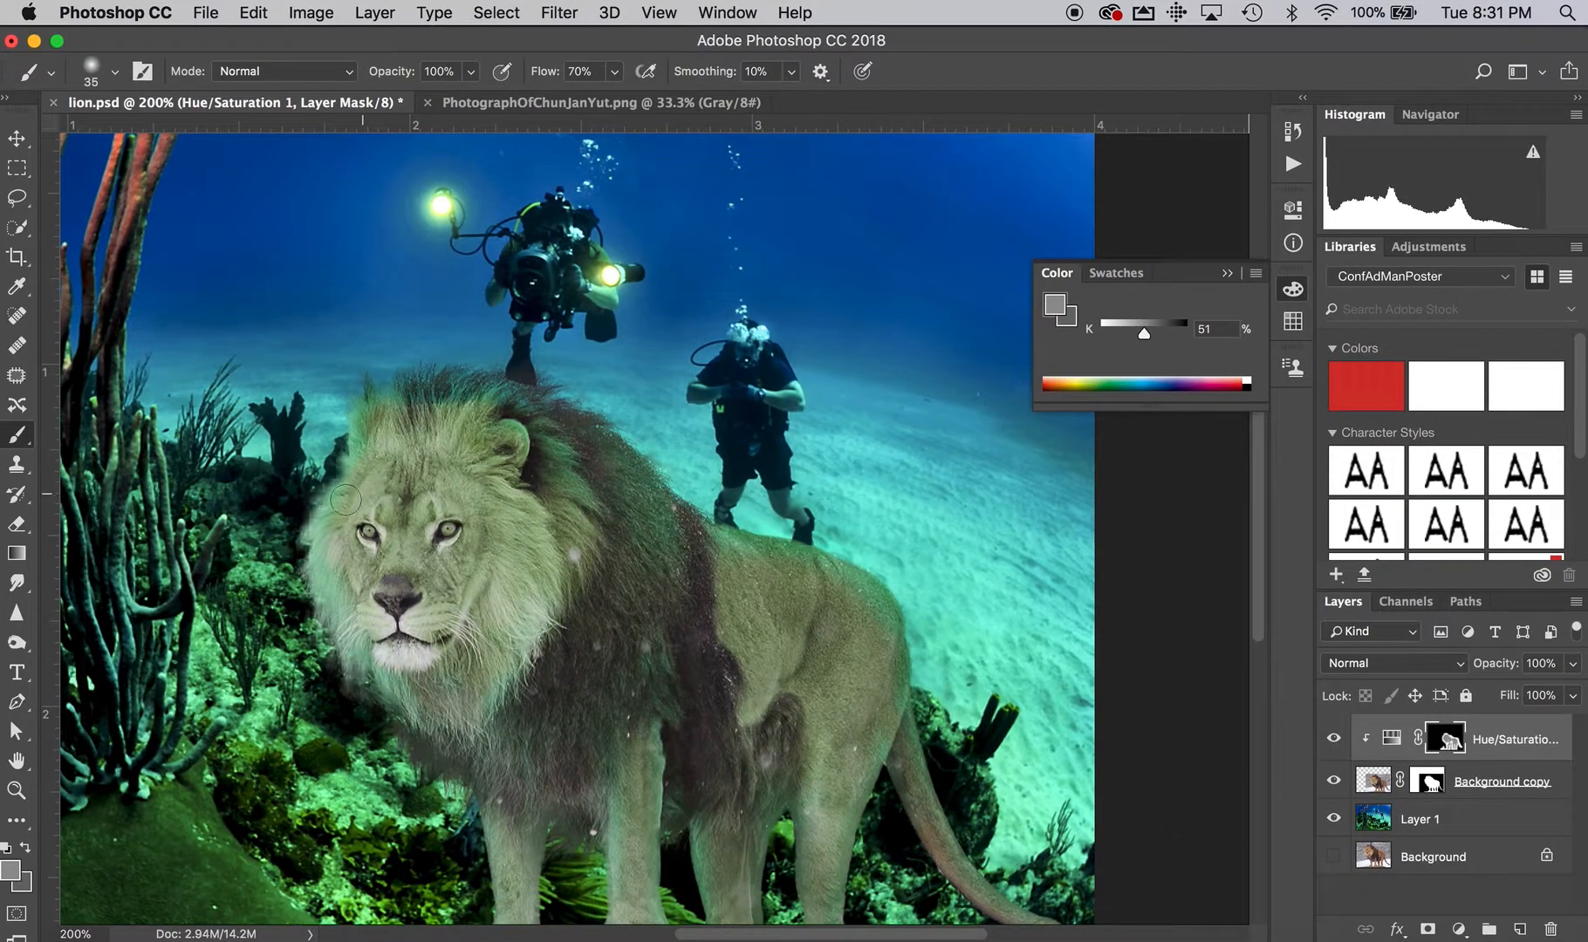
pyautogui.click(16, 647)
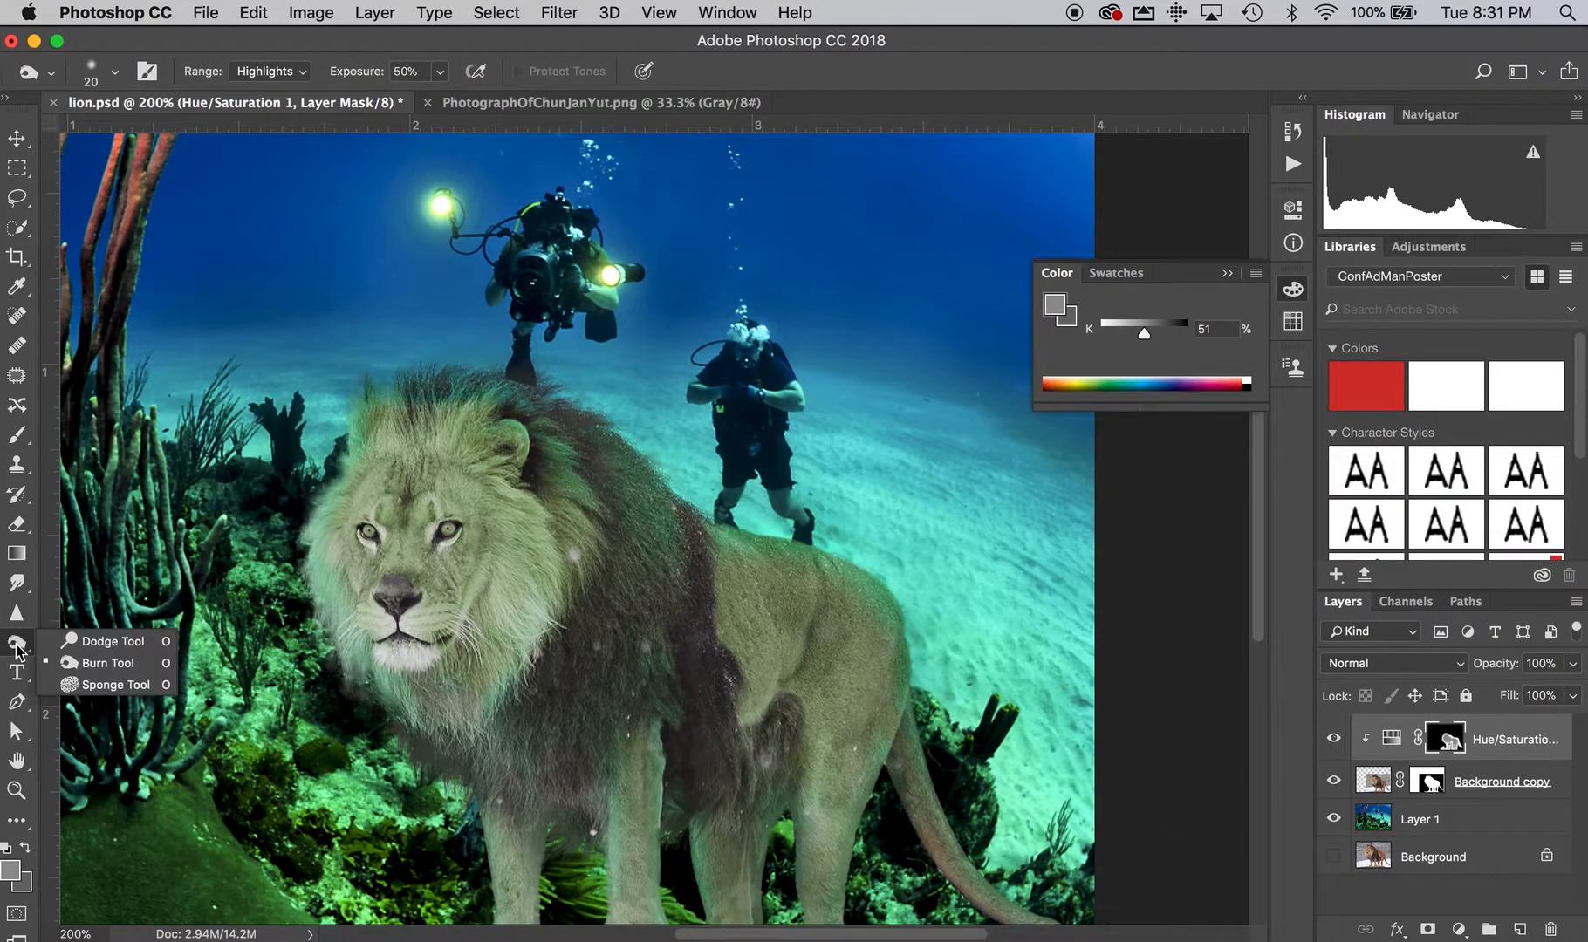
pyautogui.click(94, 670)
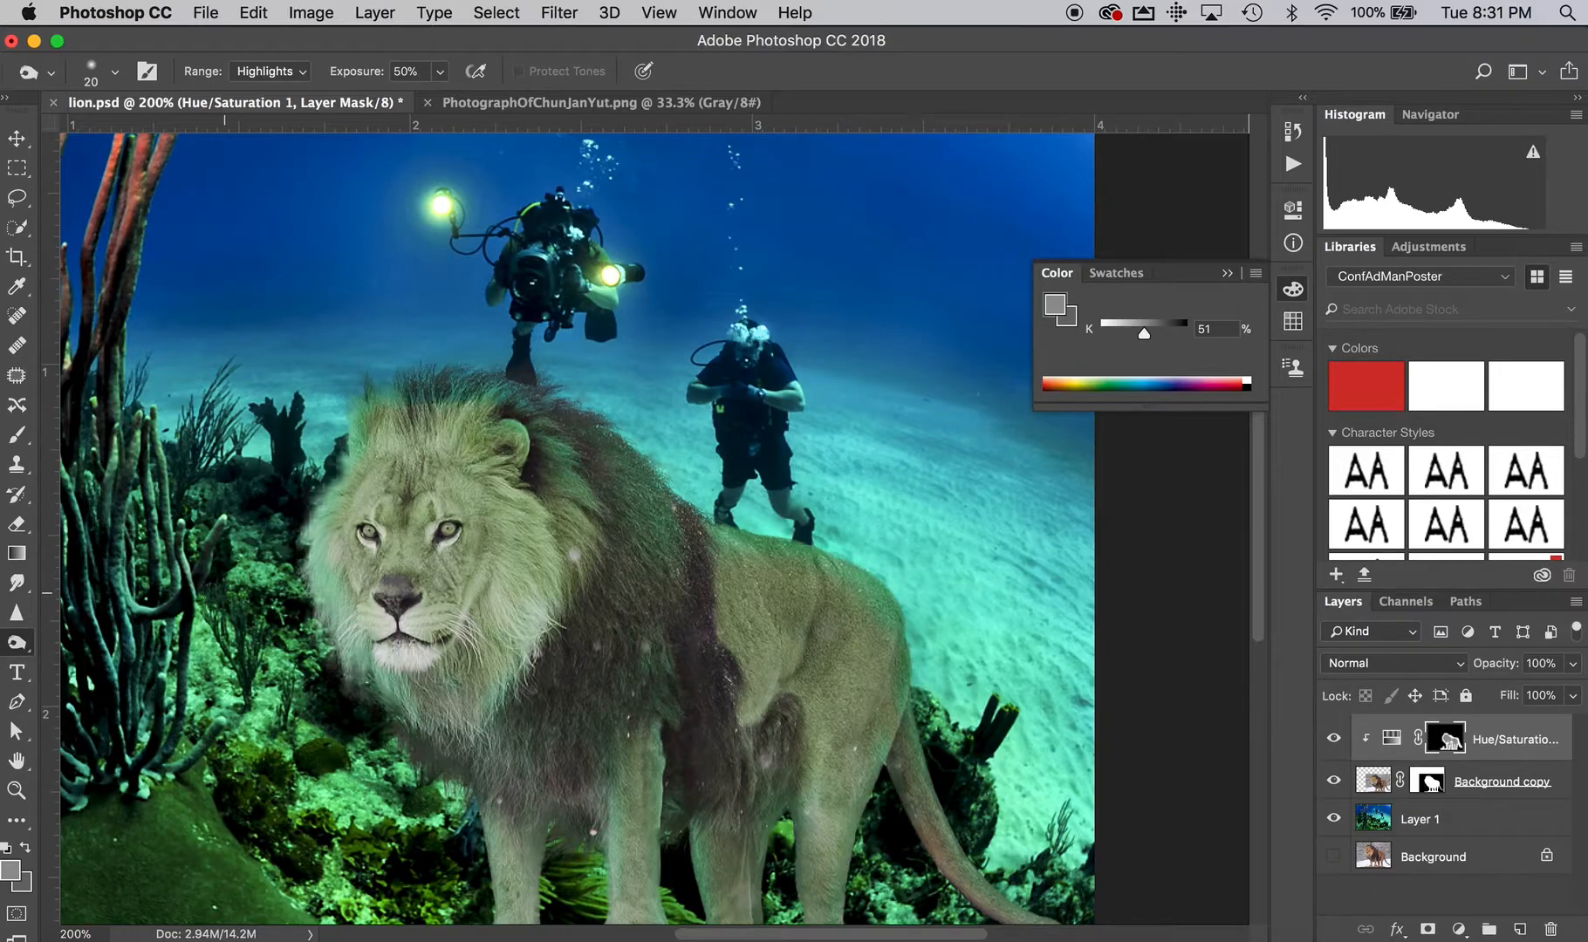
pyautogui.click(18, 644)
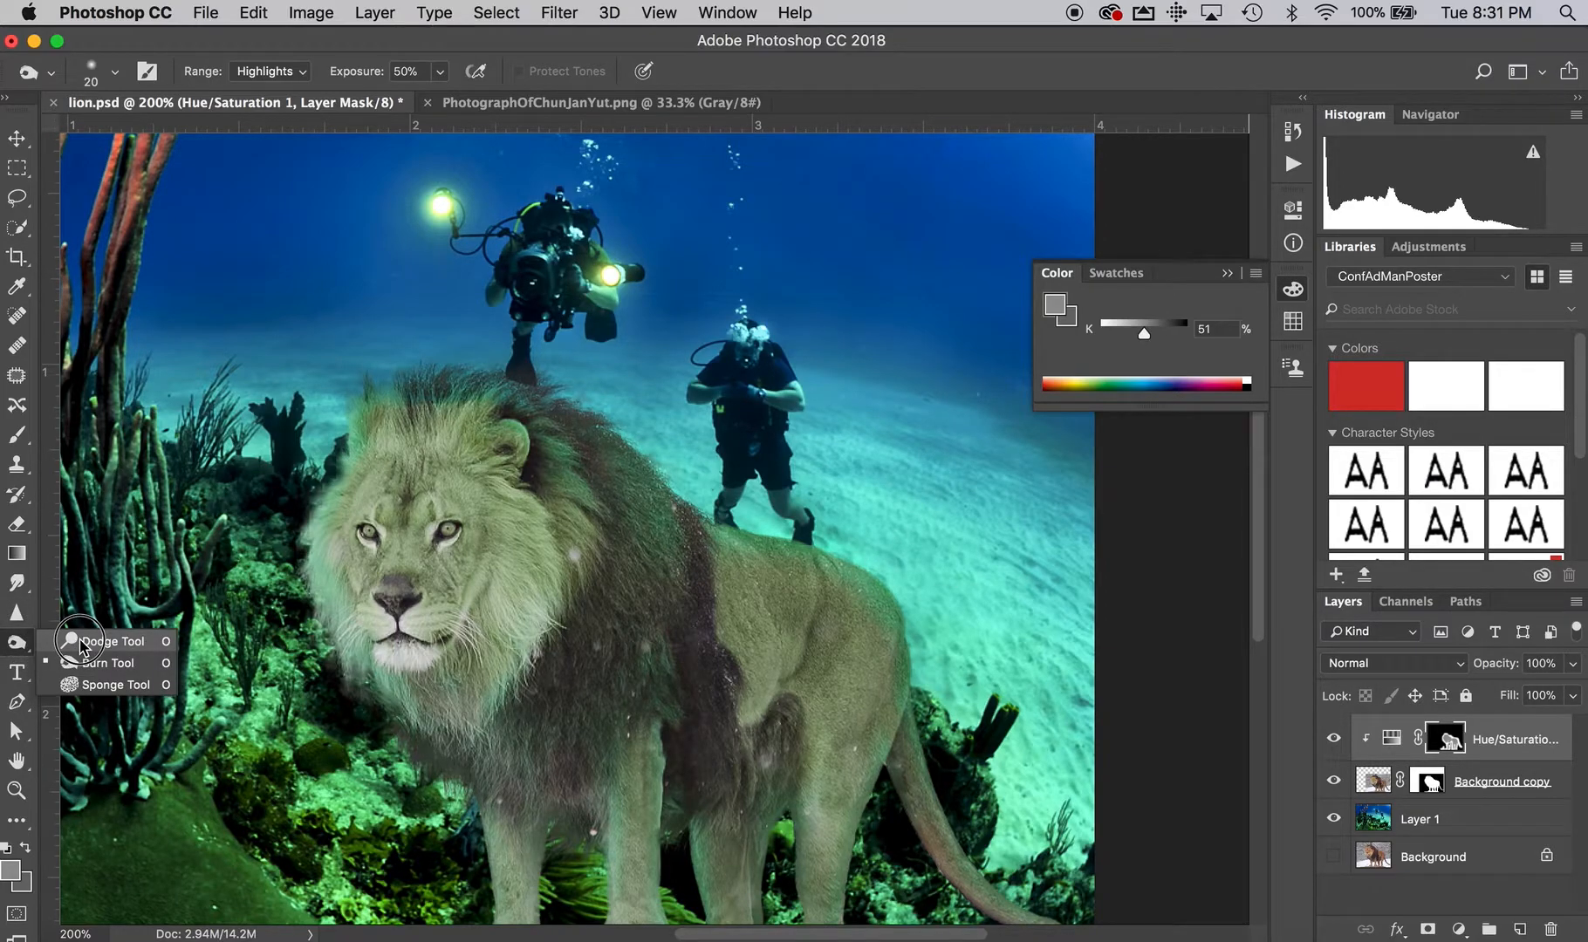
pyautogui.click(110, 641)
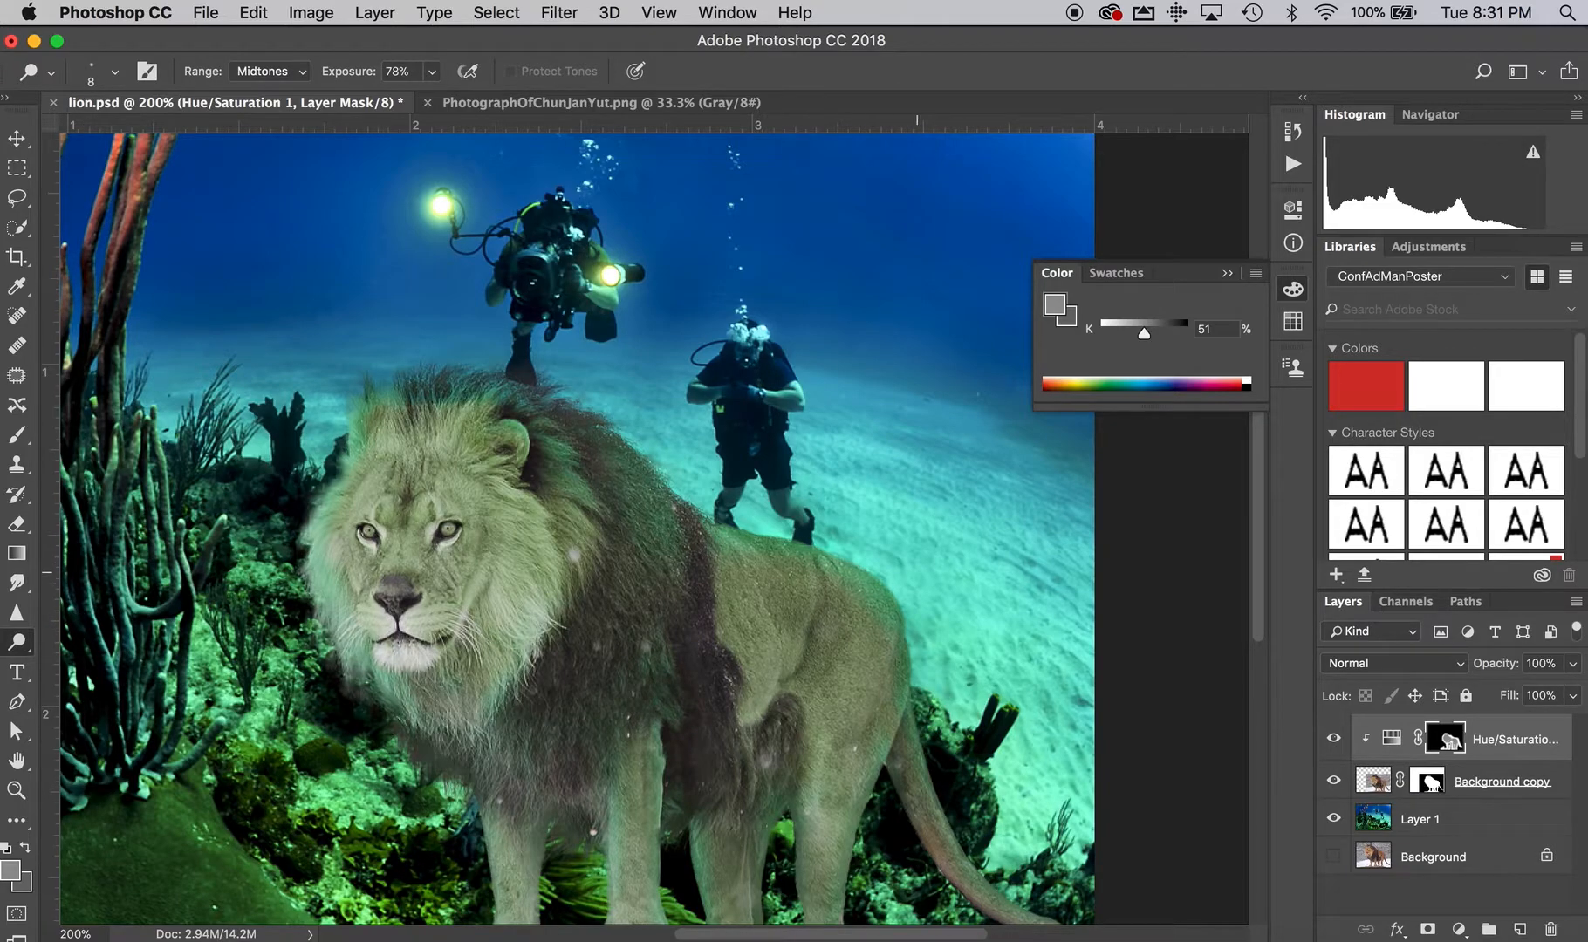
pyautogui.press(']')
pyautogui.press(']')
pyautogui.press(']')
pyautogui.press(']')
pyautogui.press(']')
pyautogui.press(']')
pyautogui.press(']')
pyautogui.press(']')
pyautogui.click(1376, 783)
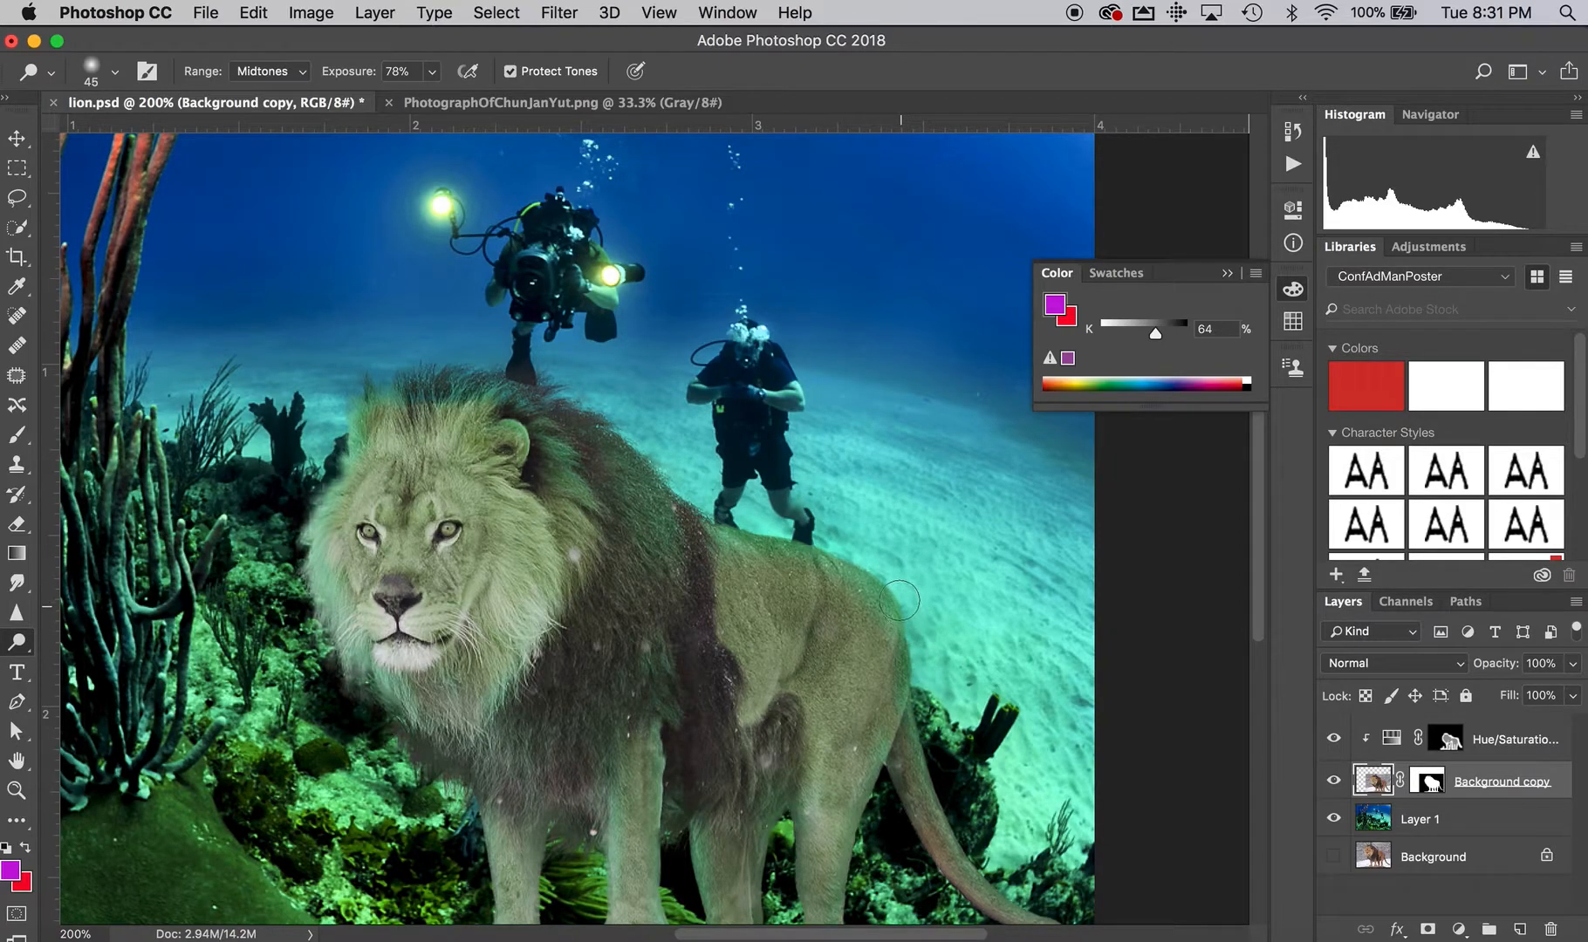
pyautogui.moveTo(807, 548); pyautogui.dragTo(759, 533)
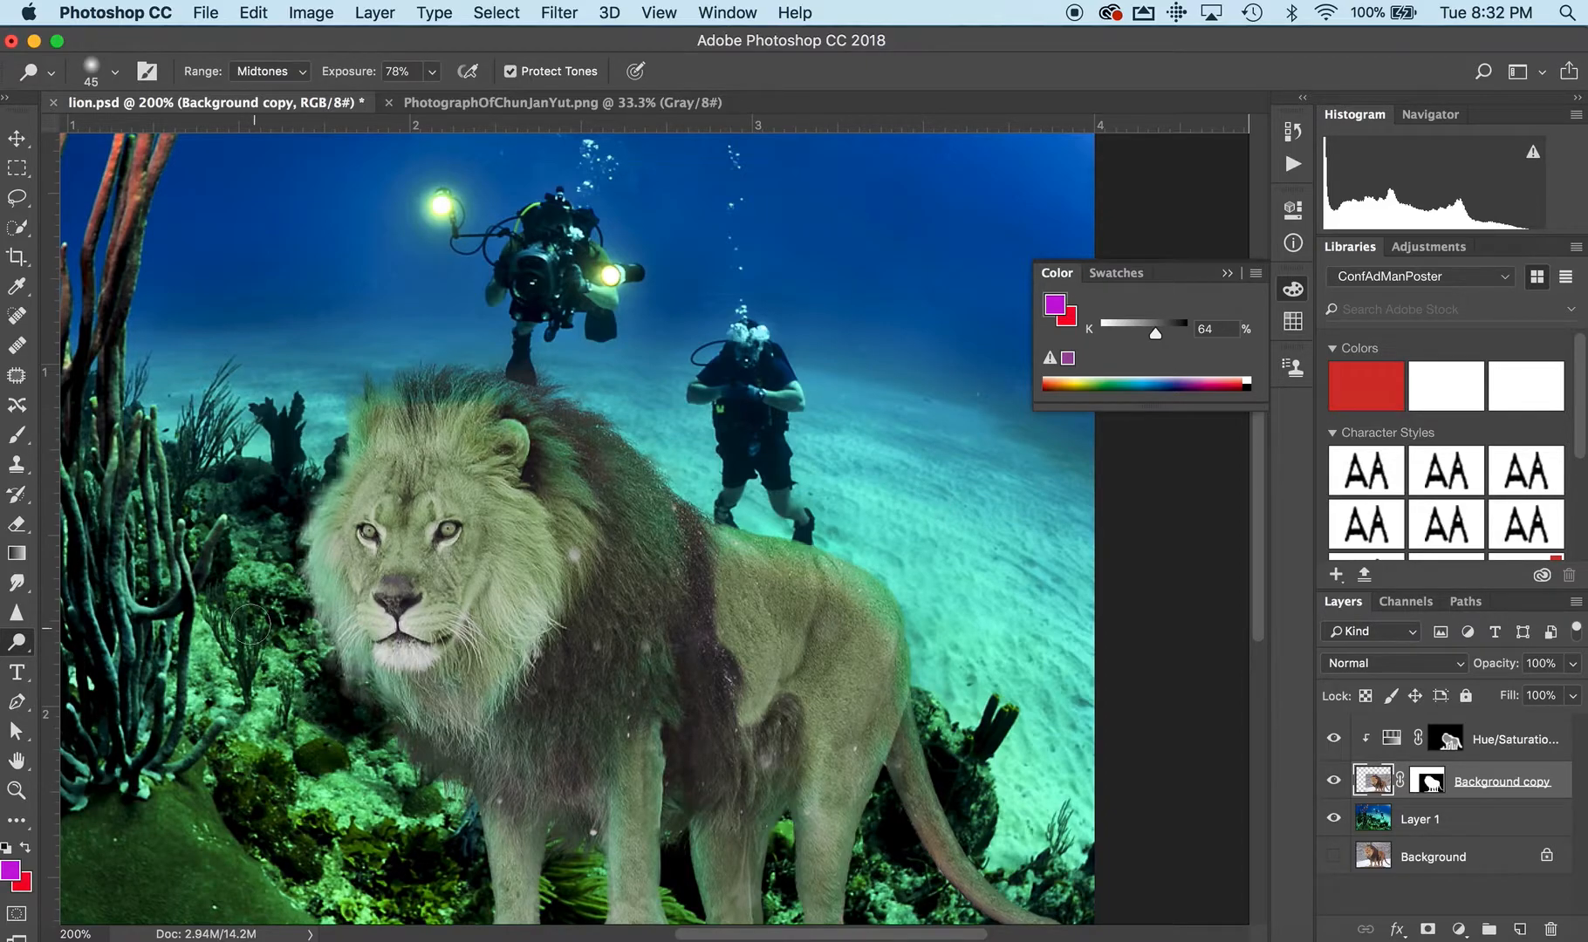
# Burn the lion's underbelly and legs on the Background copy layer with a soft brush, Highlights range and 50% exposure.
pyautogui.rightClick(17, 642)
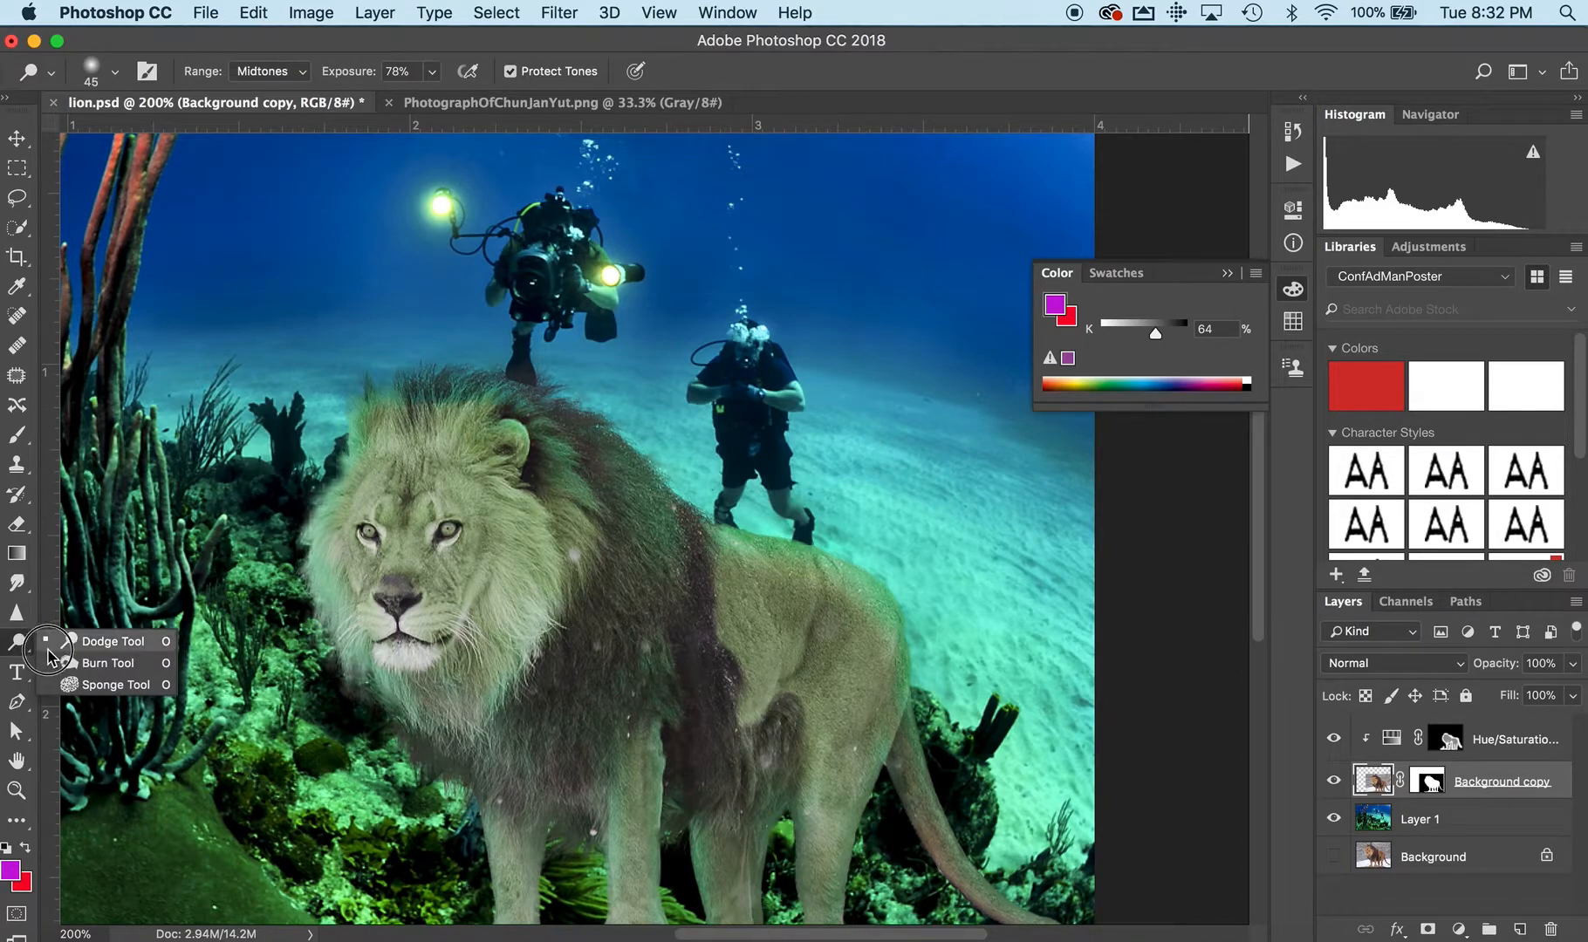
pyautogui.click(96, 663)
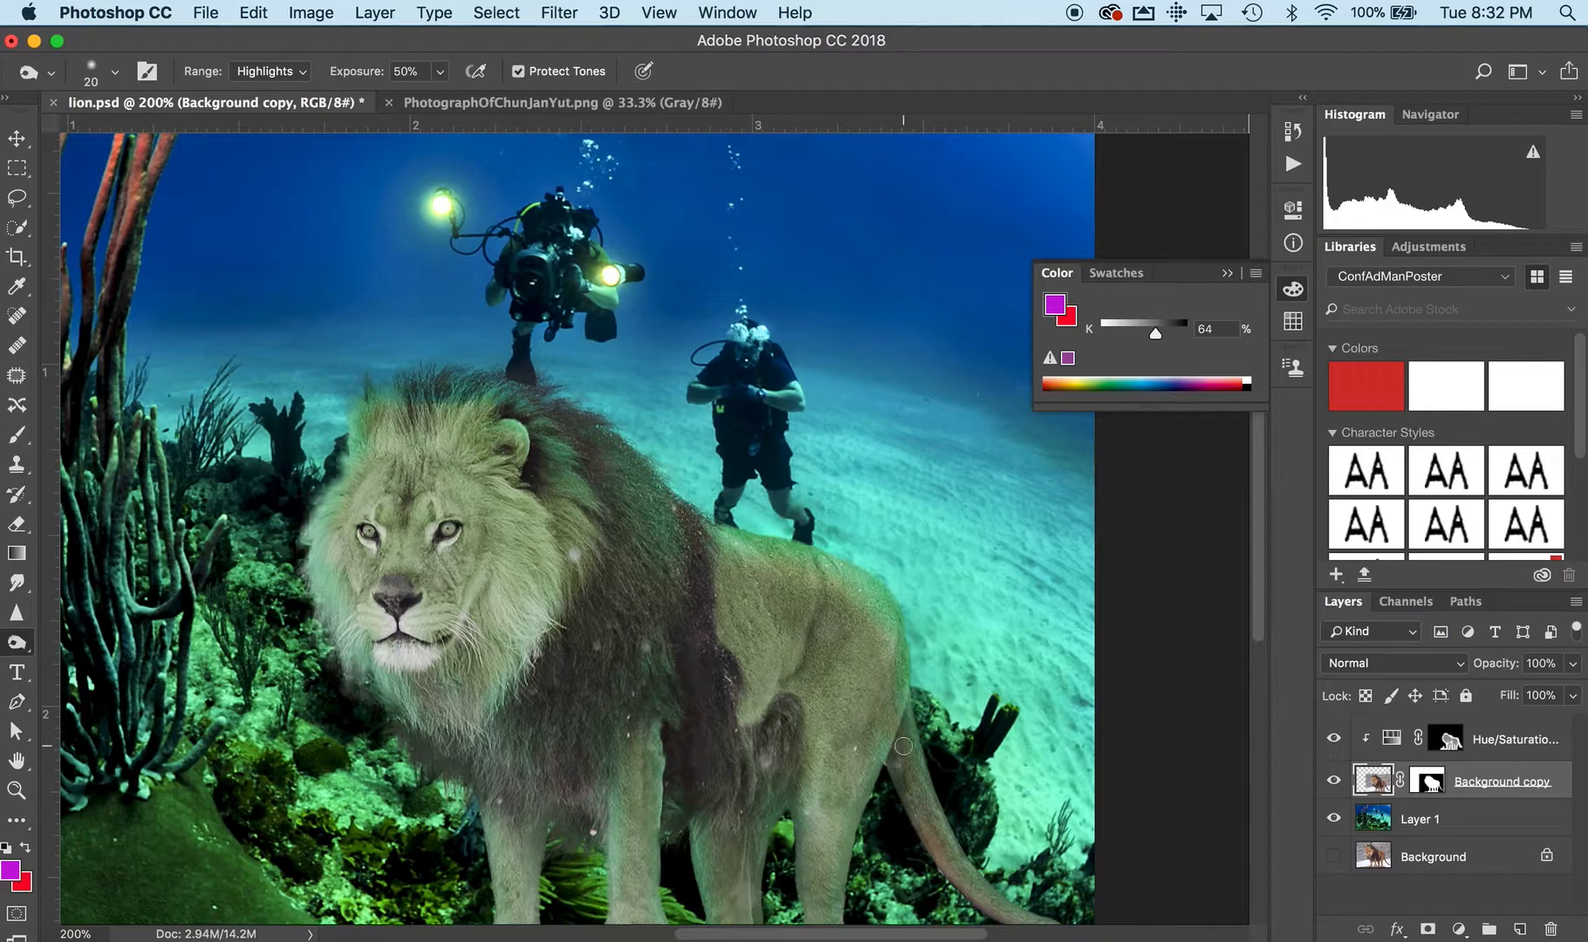
pyautogui.press(']')
pyautogui.press(']')
pyautogui.press(']')
pyautogui.scroll(-2, 792, 748)
pyautogui.scroll(-5, 791, 747)
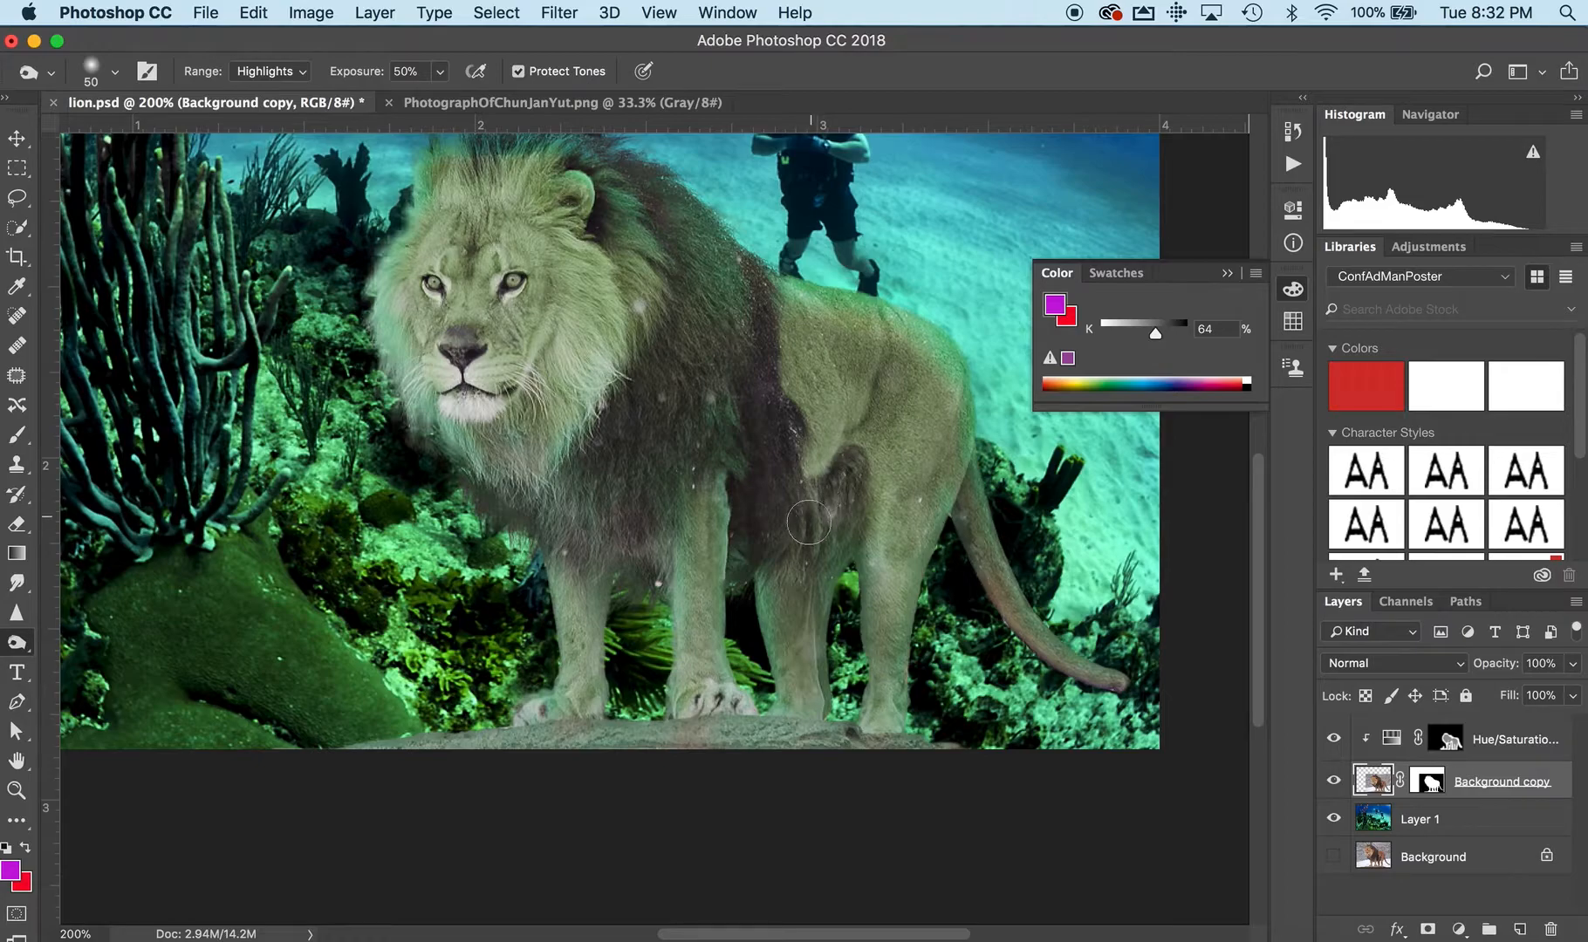
pyautogui.moveTo(812, 523)
pyautogui.mouseDown()
pyautogui.moveTo(798, 653)
pyautogui.moveTo(794, 578)
pyautogui.moveTo(787, 591)
pyautogui.moveTo(802, 700)
pyautogui.moveTo(794, 541)
pyautogui.moveTo(794, 636)
pyautogui.moveTo(780, 556)
pyautogui.moveTo(781, 616)
pyautogui.moveTo(840, 508)
pyautogui.moveTo(801, 606)
pyautogui.moveTo(805, 559)
pyautogui.moveTo(797, 634)
pyautogui.moveTo(798, 583)
pyautogui.moveTo(805, 678)
pyautogui.moveTo(816, 545)
pyautogui.mouseUp()
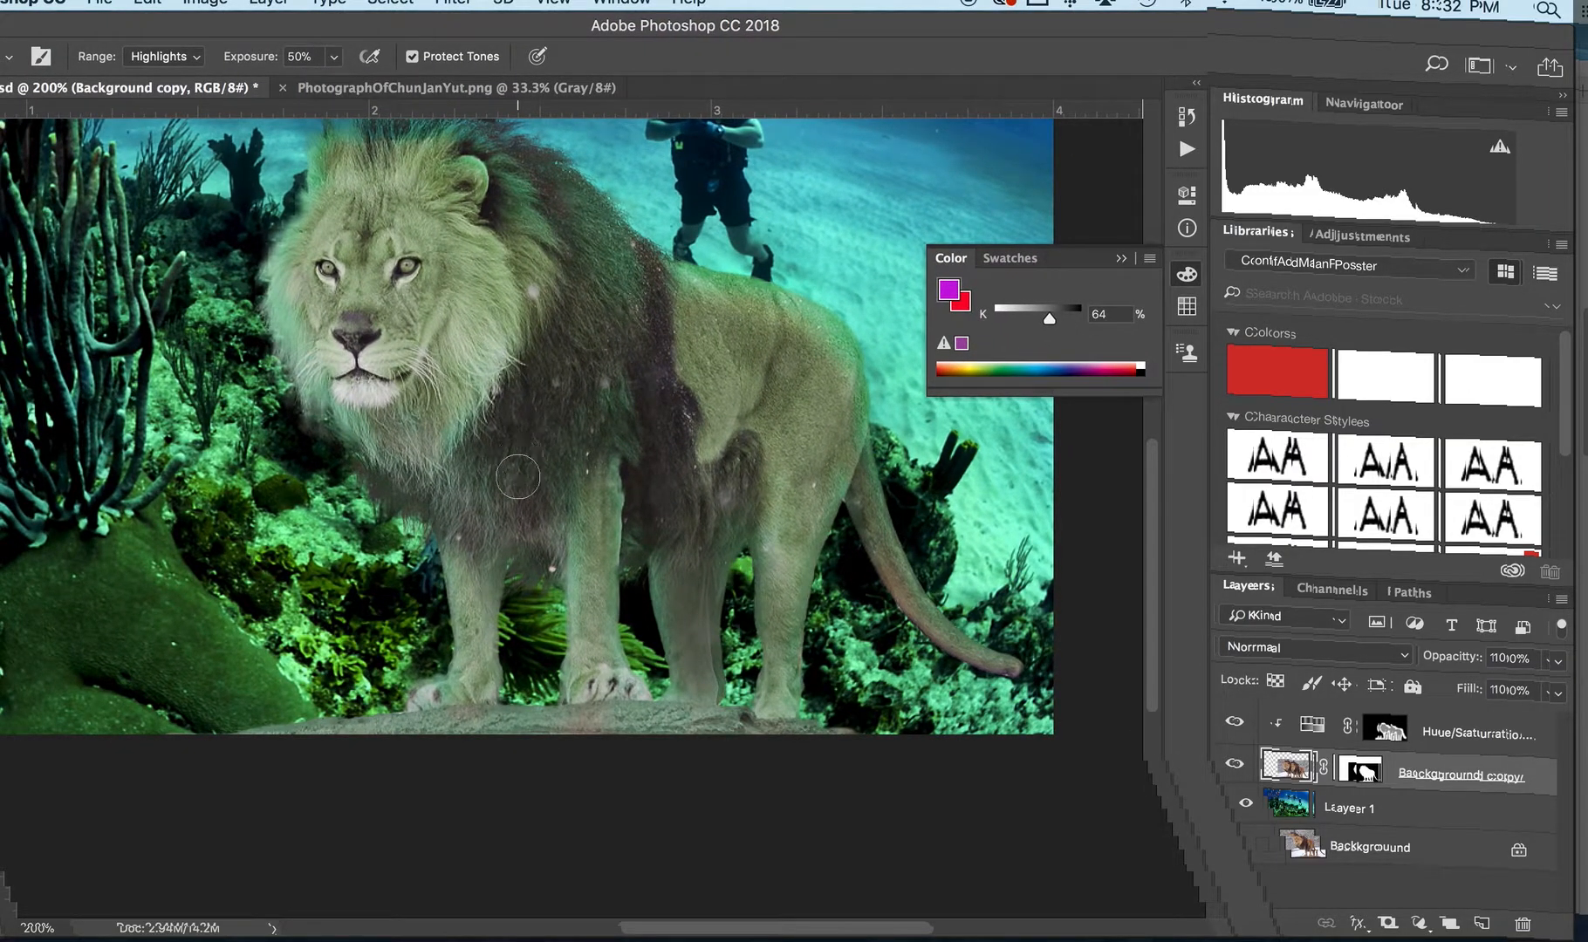
pyautogui.moveTo(487, 568)
pyautogui.mouseDown()
pyautogui.moveTo(493, 643)
pyautogui.moveTo(496, 544)
pyautogui.moveTo(507, 640)
pyautogui.moveTo(499, 558)
pyautogui.moveTo(479, 569)
pyautogui.moveTo(479, 688)
pyautogui.moveTo(467, 544)
pyautogui.moveTo(464, 702)
pyautogui.moveTo(419, 701)
pyautogui.mouseUp()
pyautogui.moveTo(602, 564)
pyautogui.mouseDown()
pyautogui.moveTo(561, 533)
pyautogui.moveTo(555, 508)
pyautogui.moveTo(562, 621)
pyautogui.moveTo(565, 474)
pyautogui.moveTo(572, 563)
pyautogui.moveTo(574, 486)
pyautogui.moveTo(645, 431)
pyautogui.moveTo(605, 637)
pyautogui.moveTo(594, 600)
pyautogui.mouseUp()
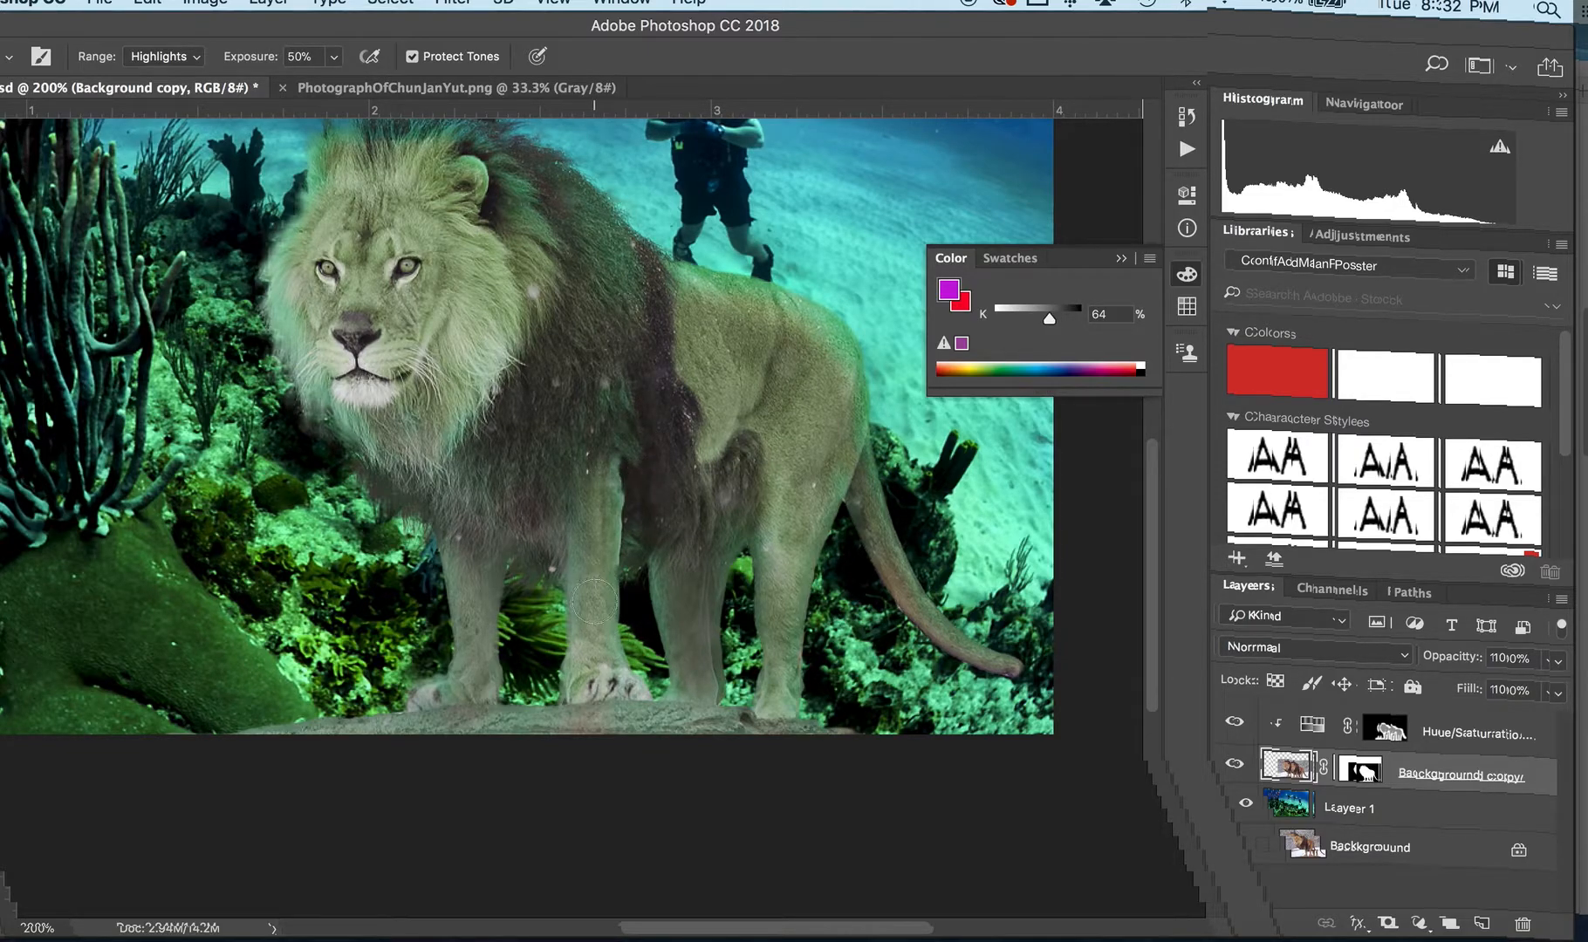
pyautogui.moveTo(591, 599); pyautogui.dragTo(596, 635)
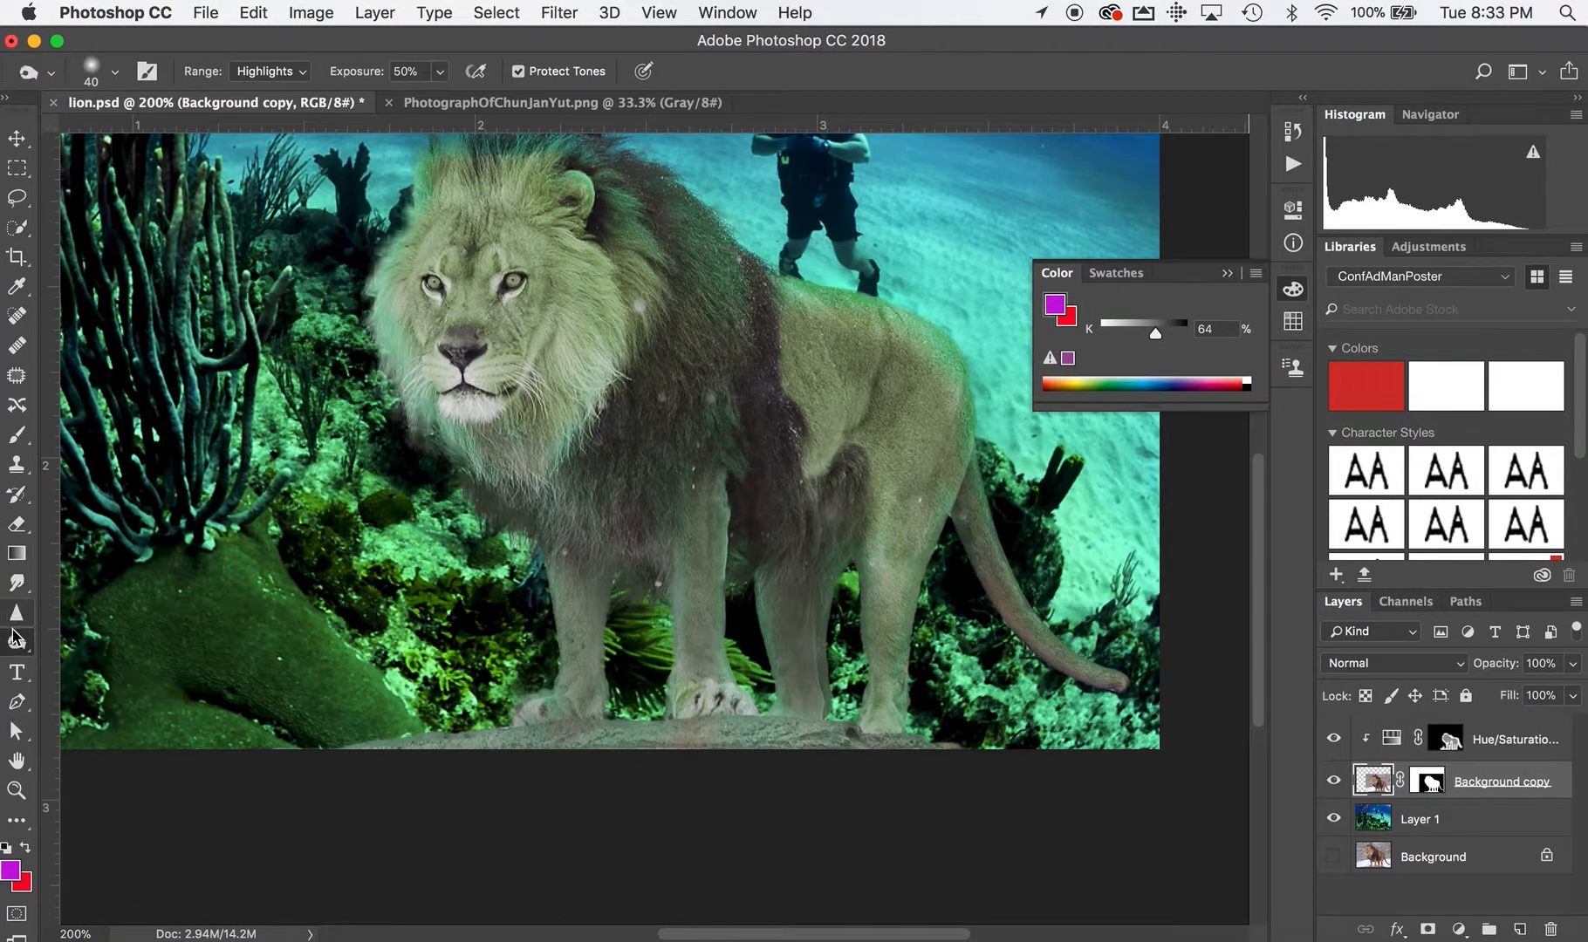
# Dodge the outer edge of the lion's rump on the Background copy layer with the Dodge tool.
pyautogui.rightClick(16, 640)
pyautogui.click(96, 641)
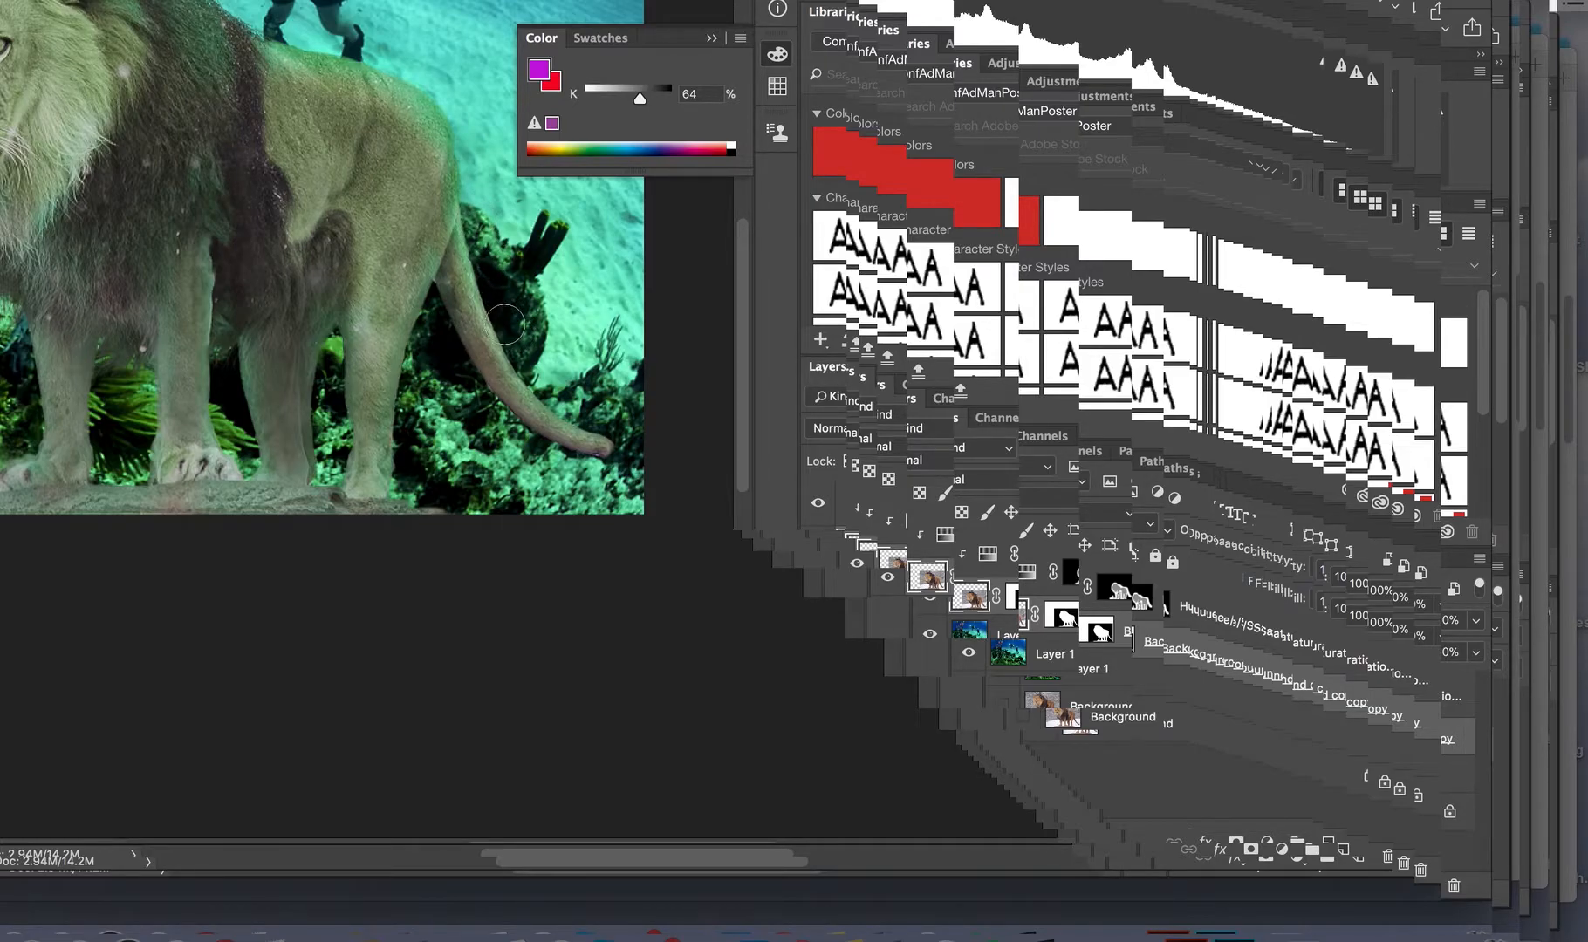
pyautogui.moveTo(461, 138)
pyautogui.mouseDown()
pyautogui.moveTo(398, 71)
pyautogui.moveTo(429, 94)
pyautogui.moveTo(457, 165)
pyautogui.moveTo(400, 66)
pyautogui.moveTo(299, 43)
pyautogui.moveTo(398, 68)
pyautogui.moveTo(468, 147)
pyautogui.mouseUp()
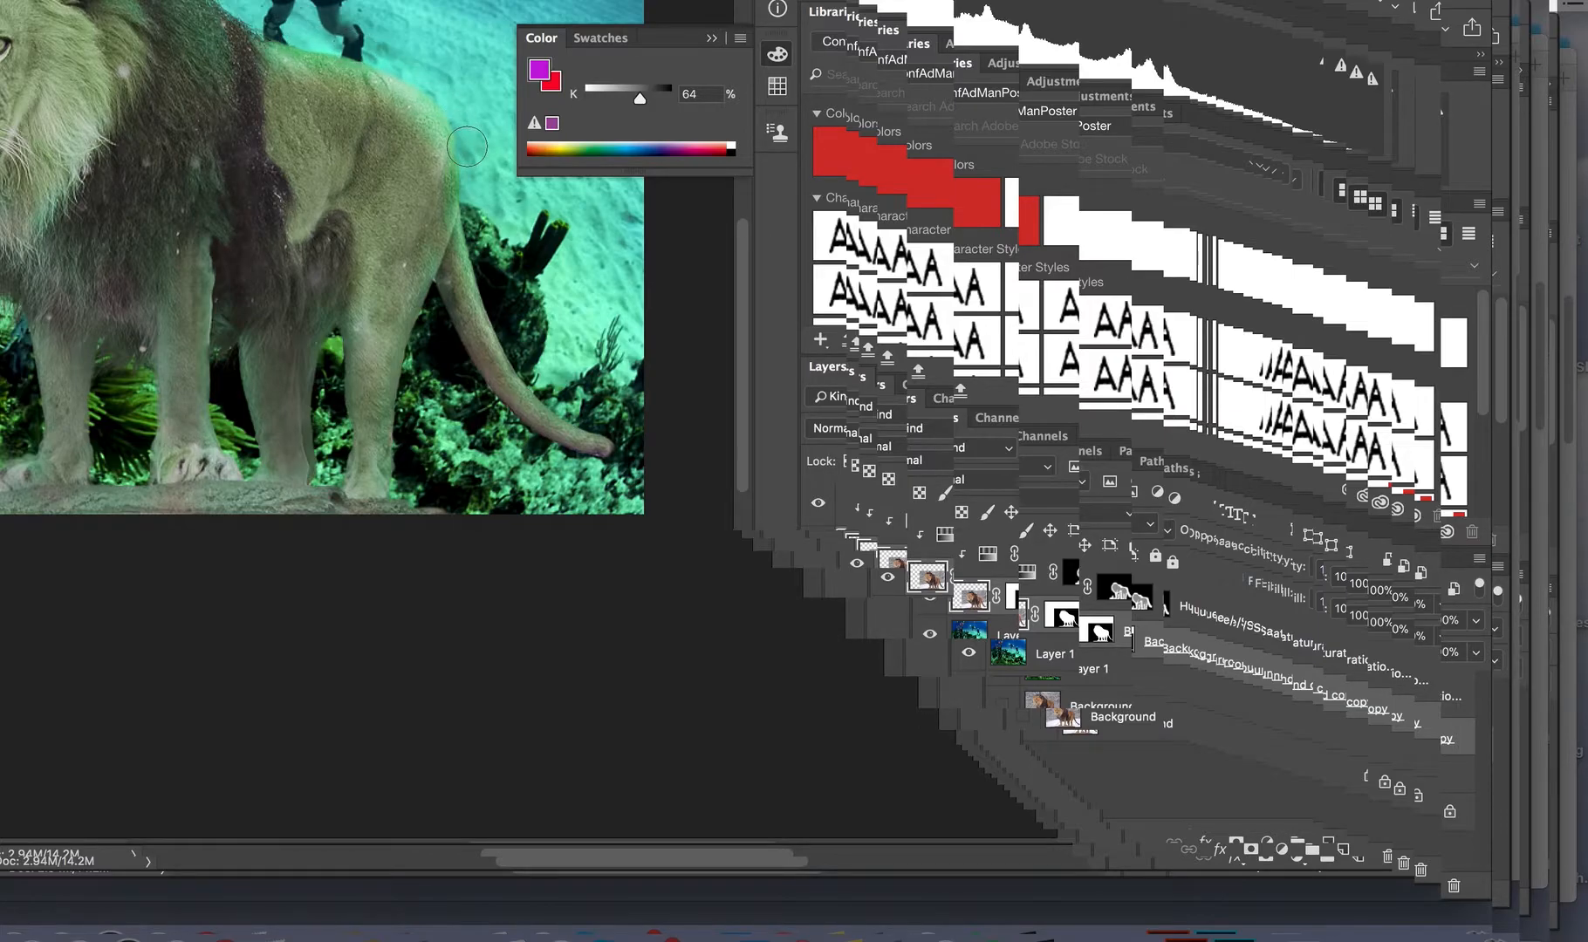
# Apply a Gaussian Blur with a radius of 0.1 pixels to the Background copy layer.
pyautogui.scroll(-3, 462, 146)
pyautogui.hscroll(3, 462, 147)
pyautogui.press('v')
pyautogui.press('super+0')
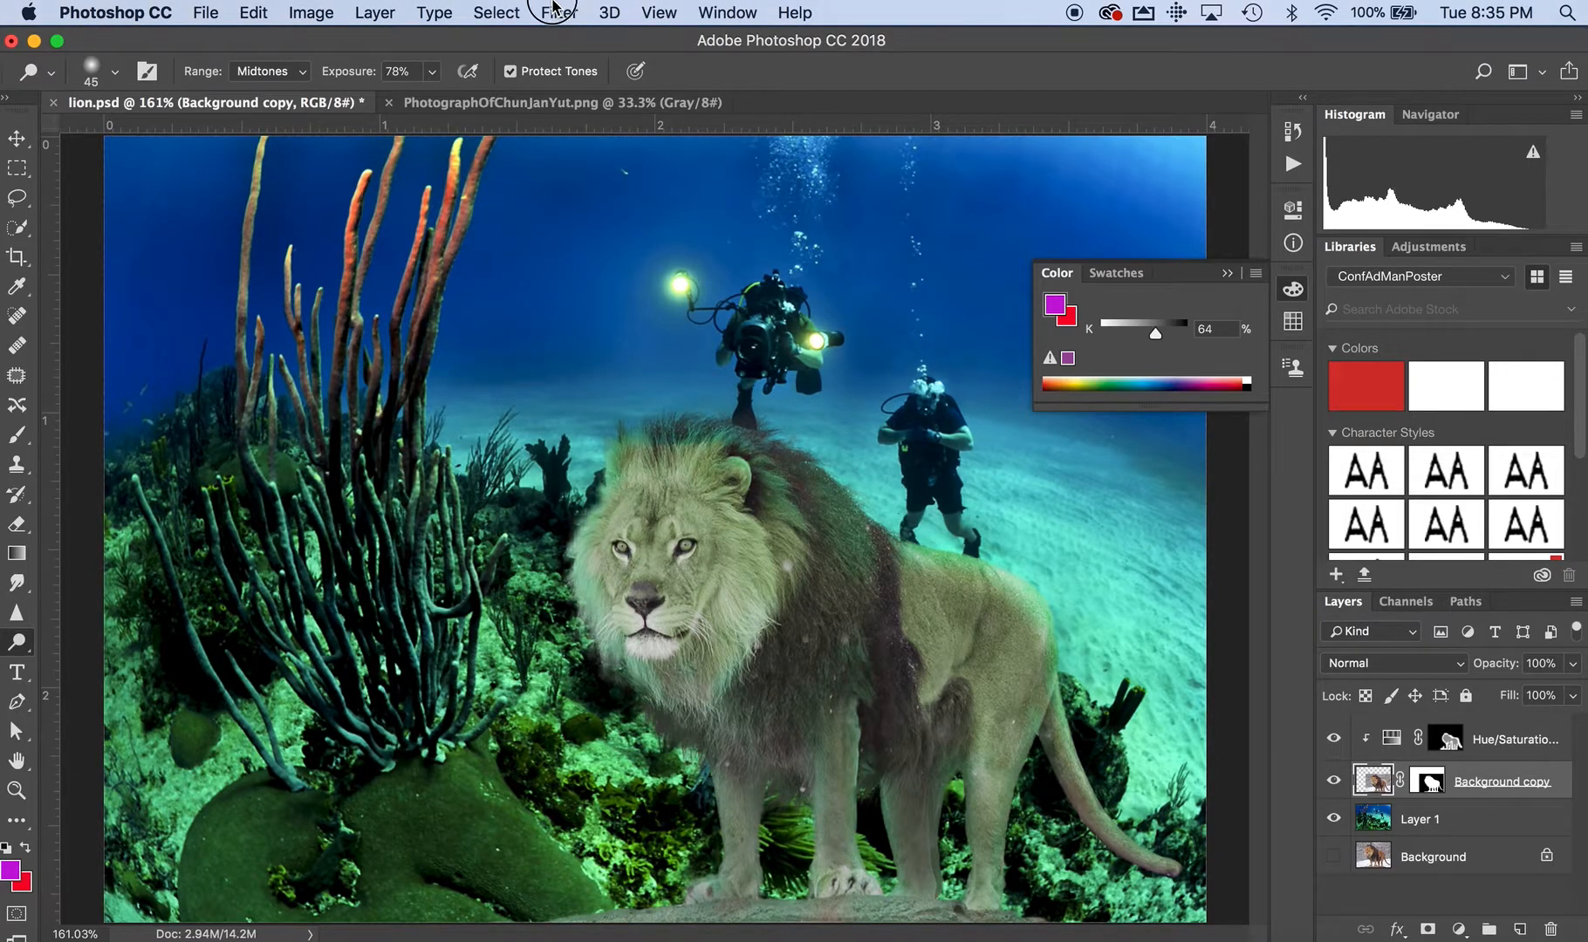
pyautogui.click(559, 12)
pyautogui.moveTo(600, 284)
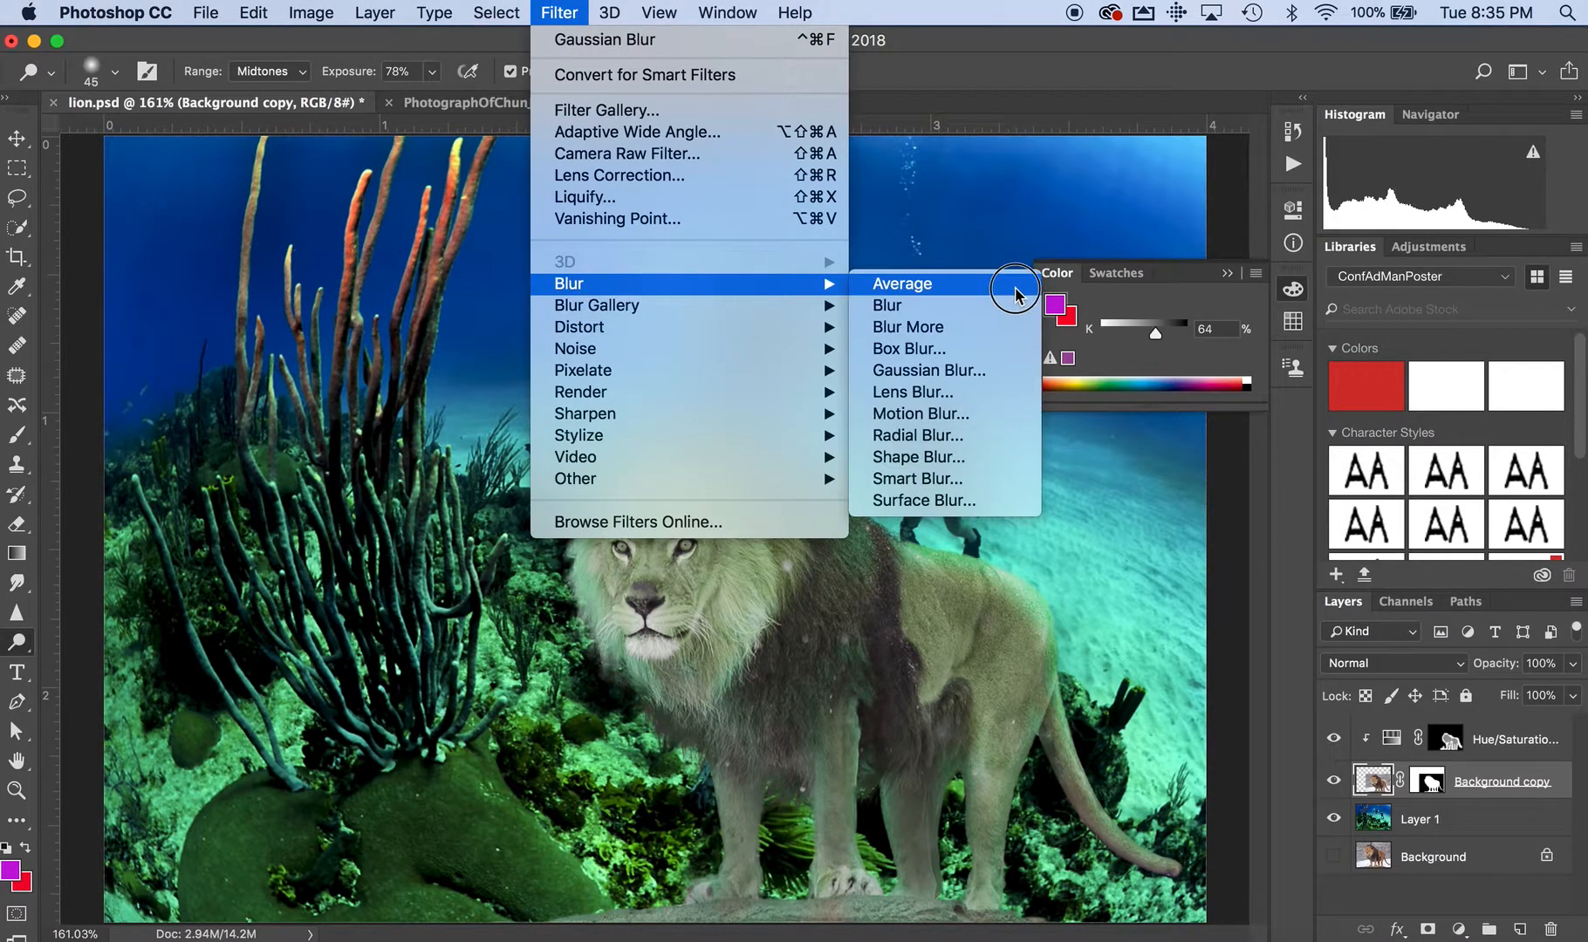
pyautogui.click(949, 368)
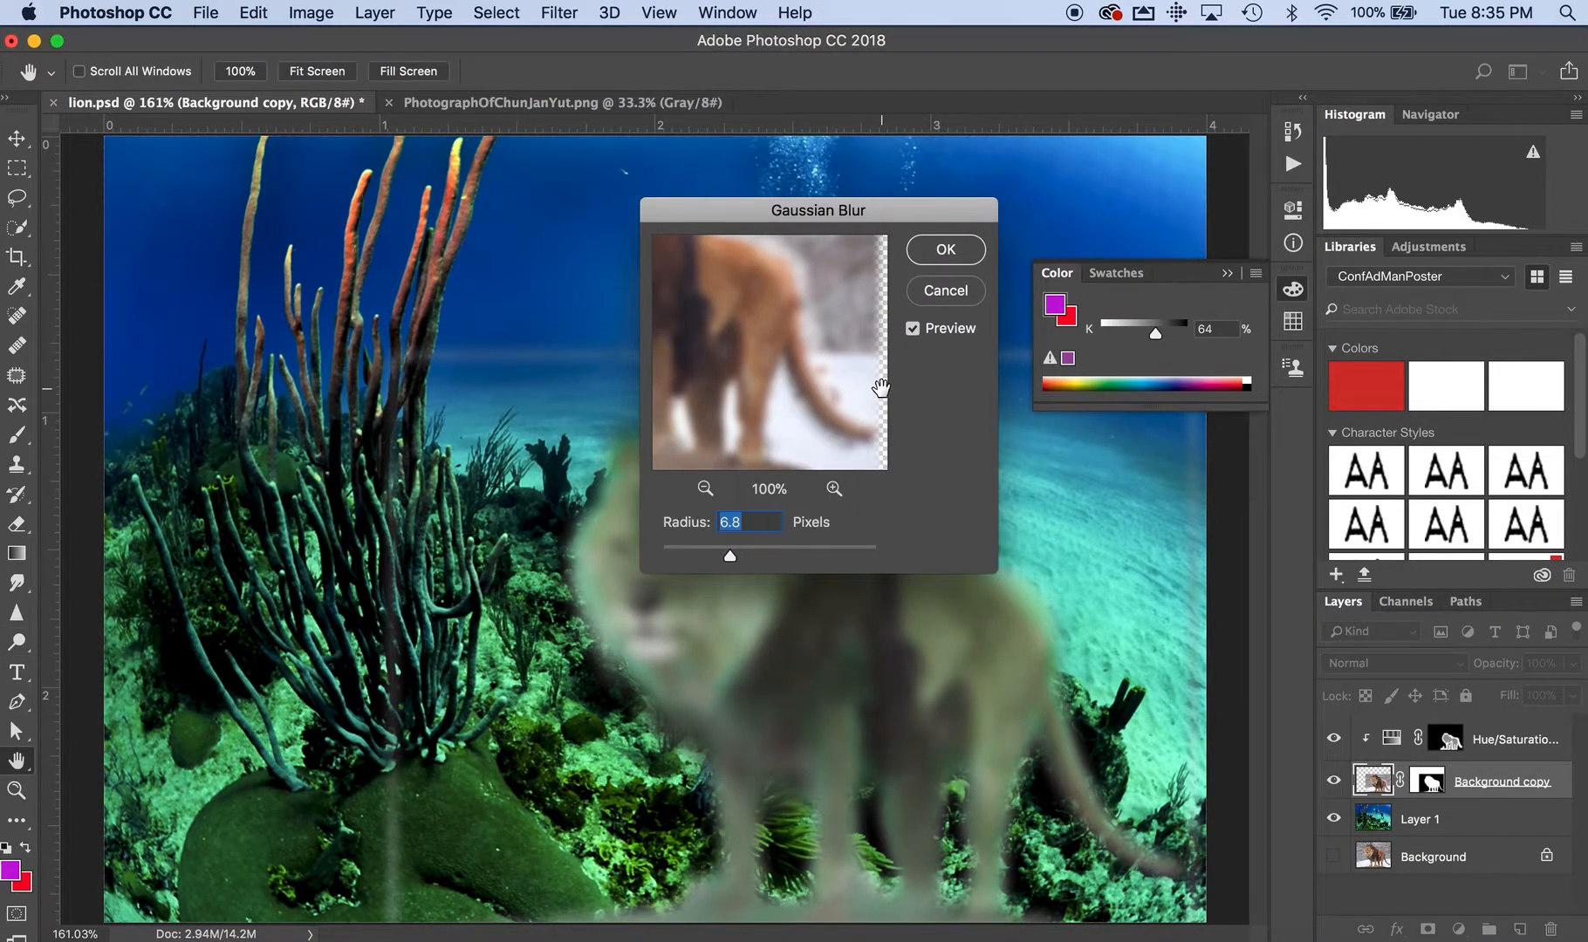
pyautogui.moveTo(895, 210); pyautogui.dragTo(1236, 124)
pyautogui.moveTo(1071, 472); pyautogui.dragTo(1002, 472)
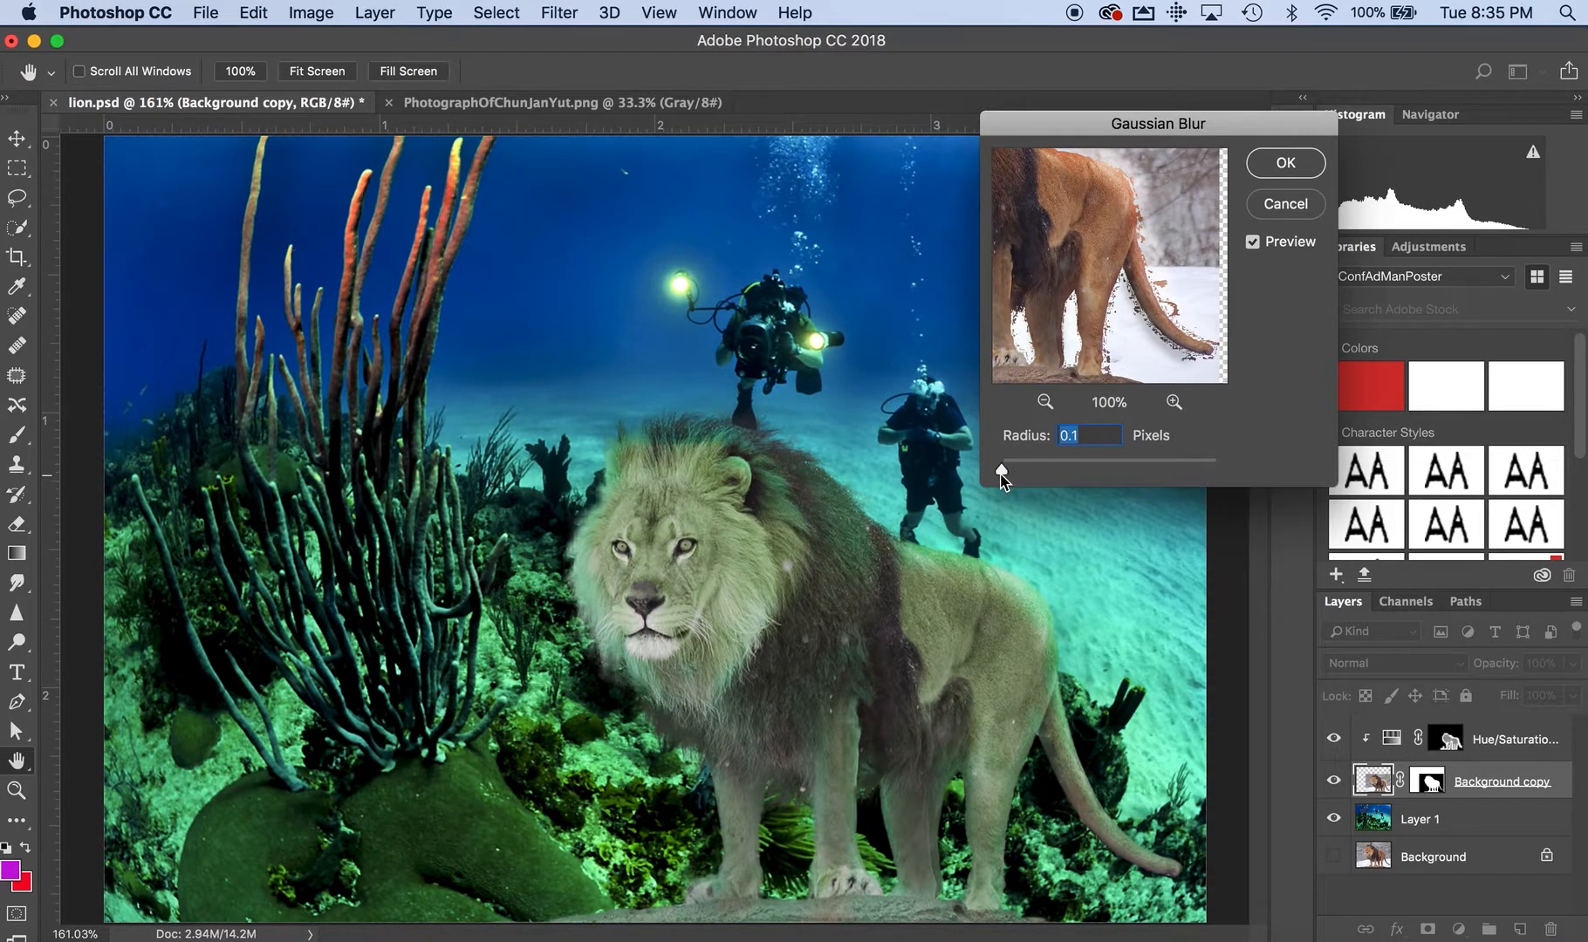
pyautogui.click(1000, 472)
pyautogui.moveTo(1001, 472); pyautogui.dragTo(975, 468)
pyautogui.moveTo(1000, 470)
pyautogui.mouseDown()
pyautogui.moveTo(1068, 471)
pyautogui.moveTo(1003, 469)
pyautogui.mouseUp()
pyautogui.click(1305, 164)
pyautogui.press('o')
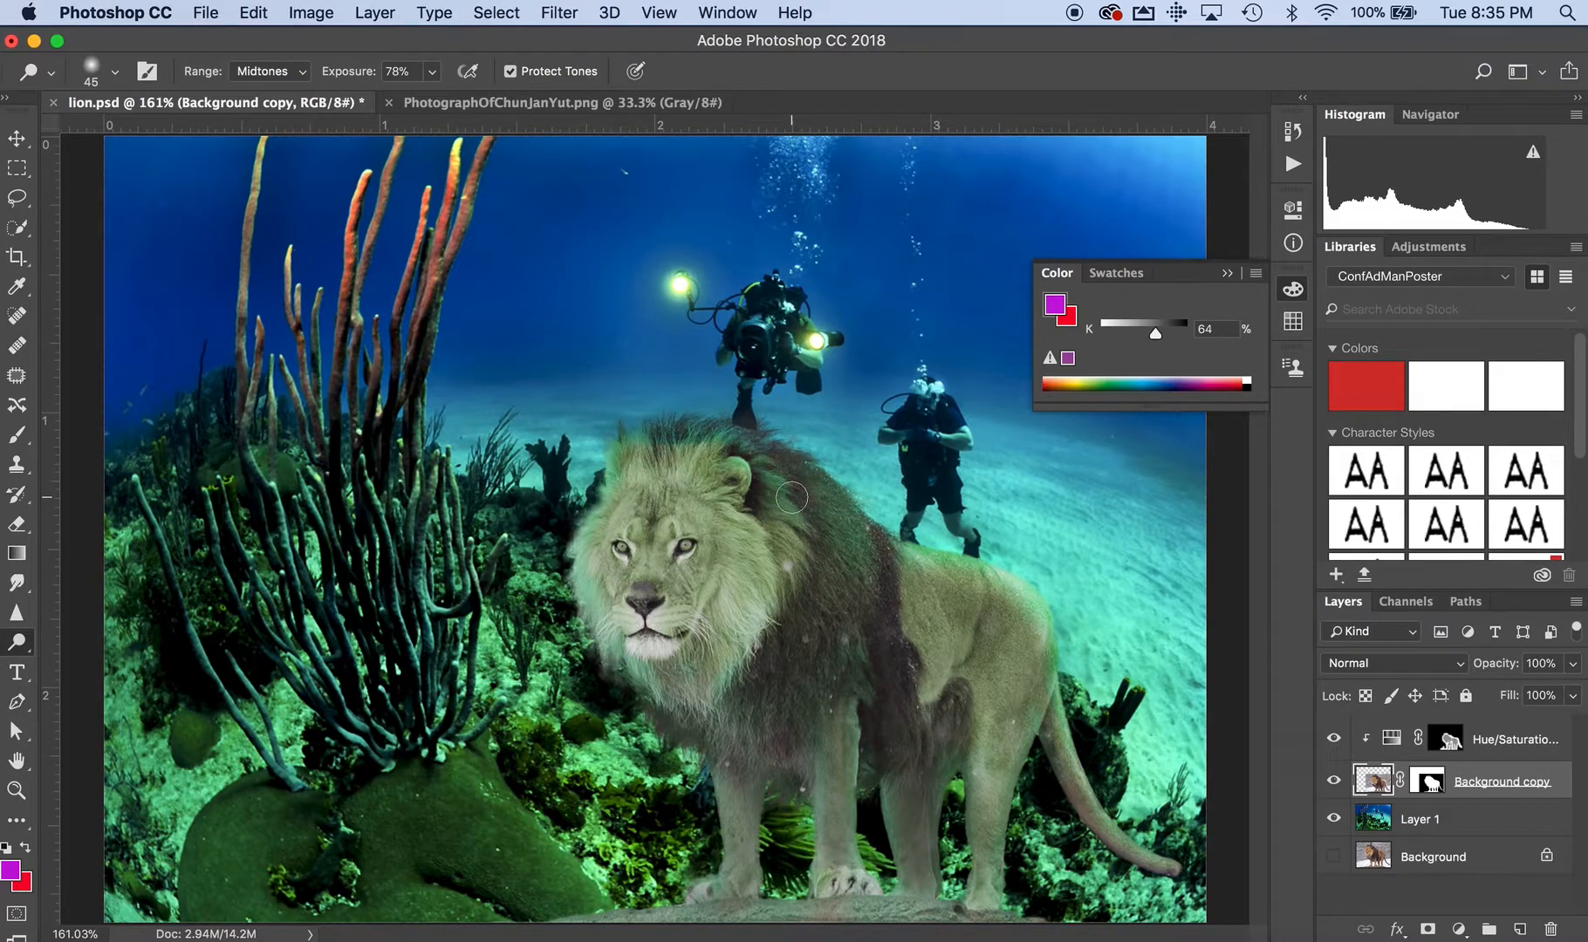
pyautogui.click(207, 11)
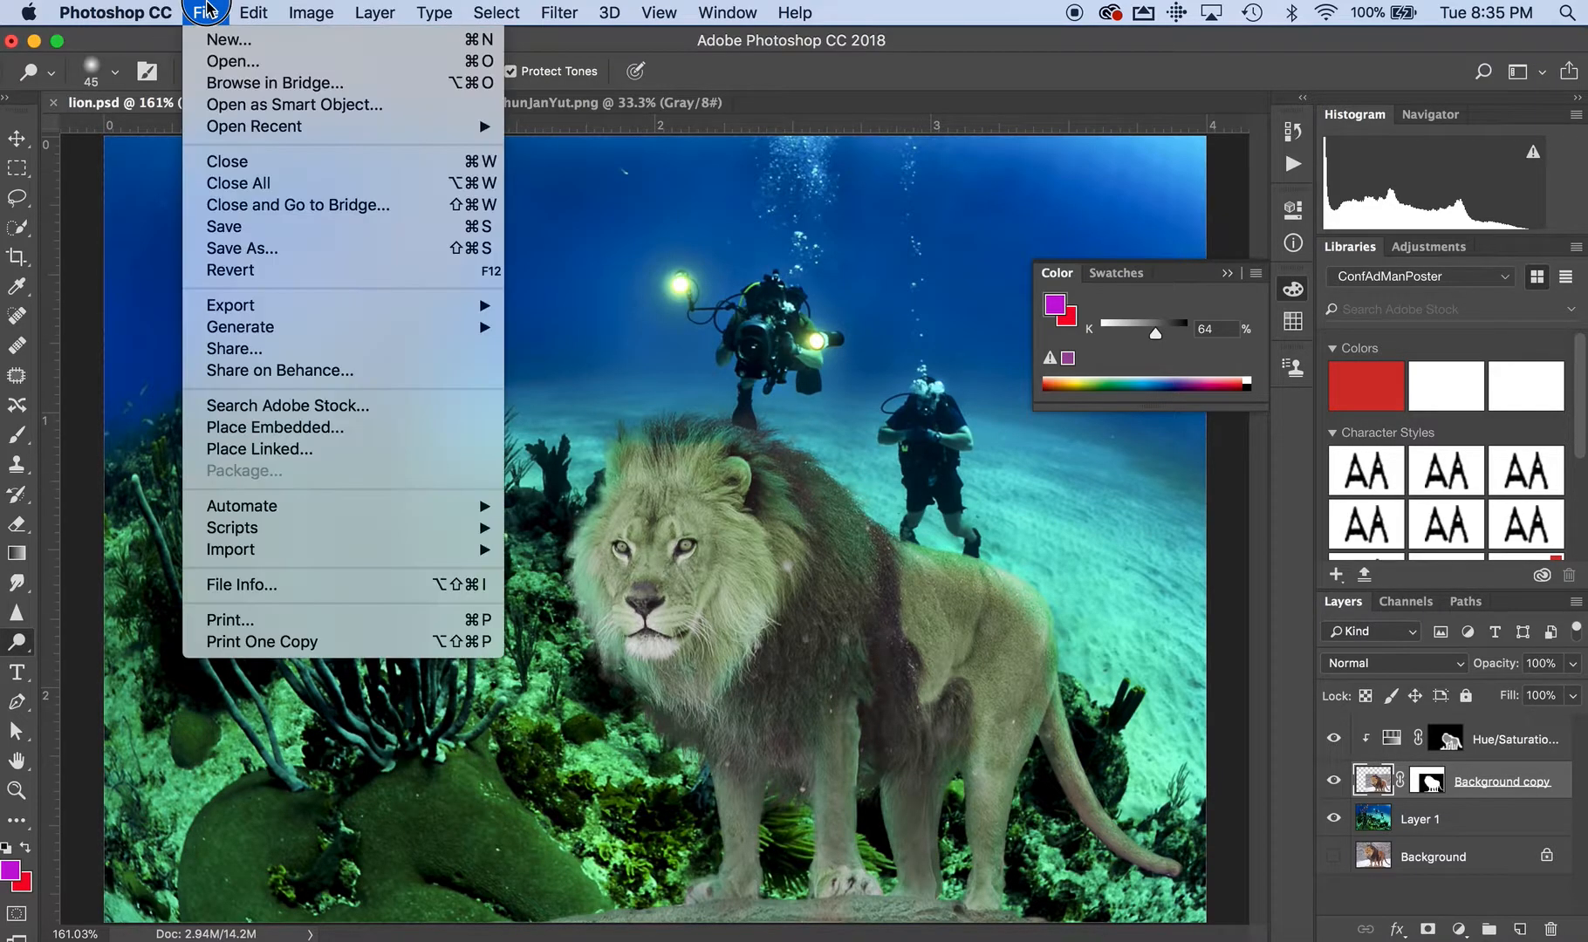
pyautogui.click(240, 248)
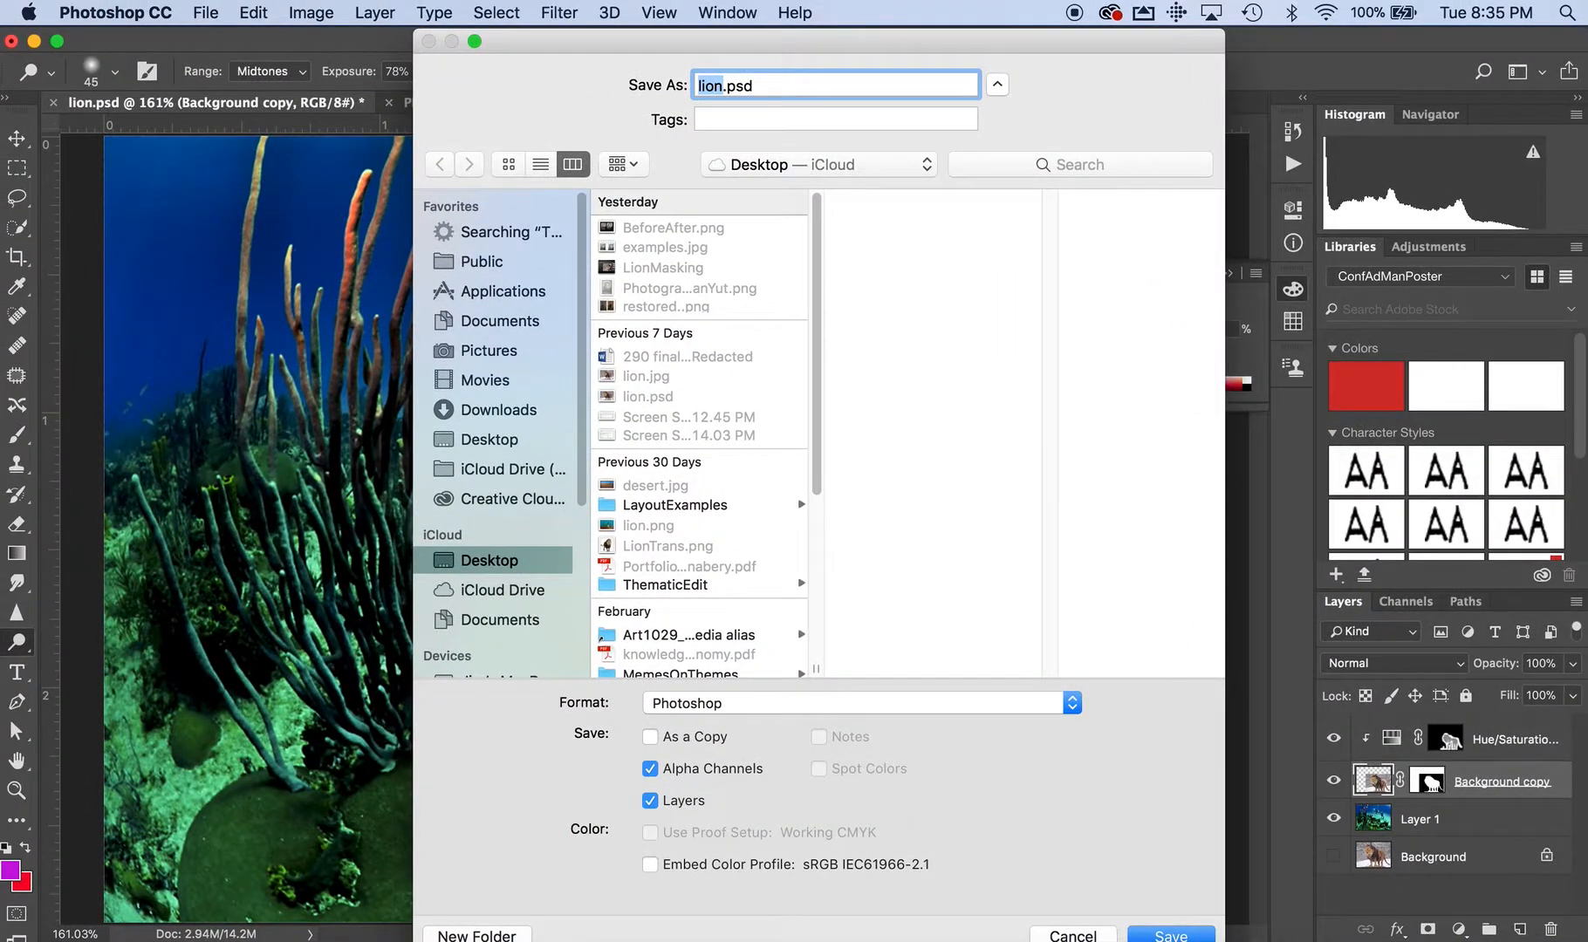
pyautogui.click(1072, 933)
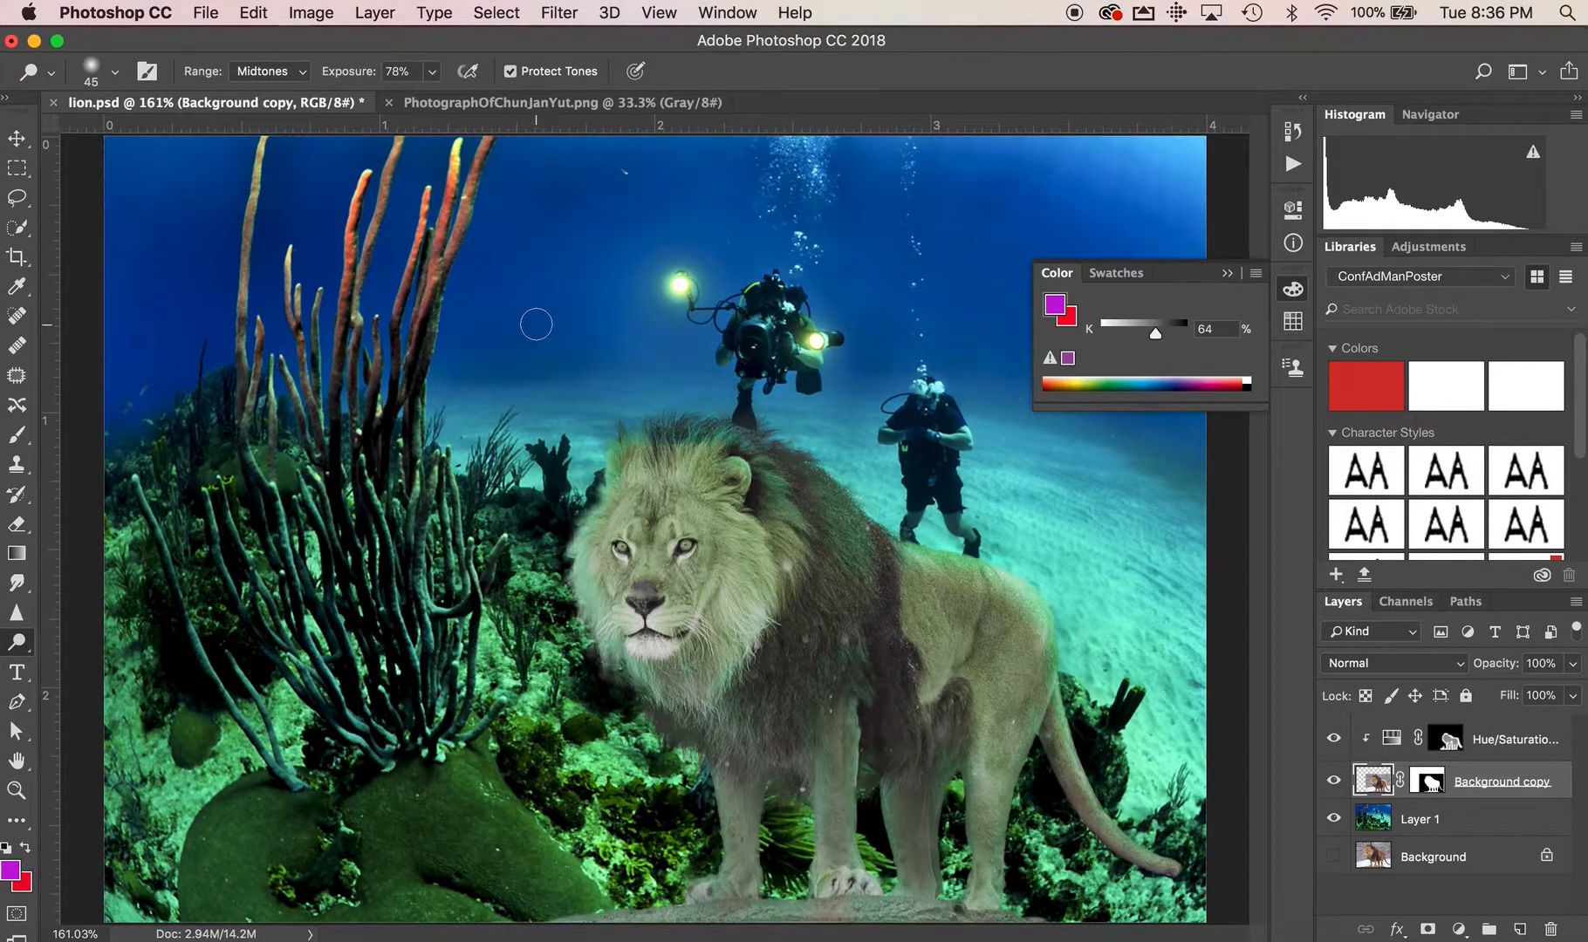
# Quick-export the underwater lion composite as a PNG named SeaLion.png to the Desktop, keeping the existing lion.png.
pyautogui.click(203, 13)
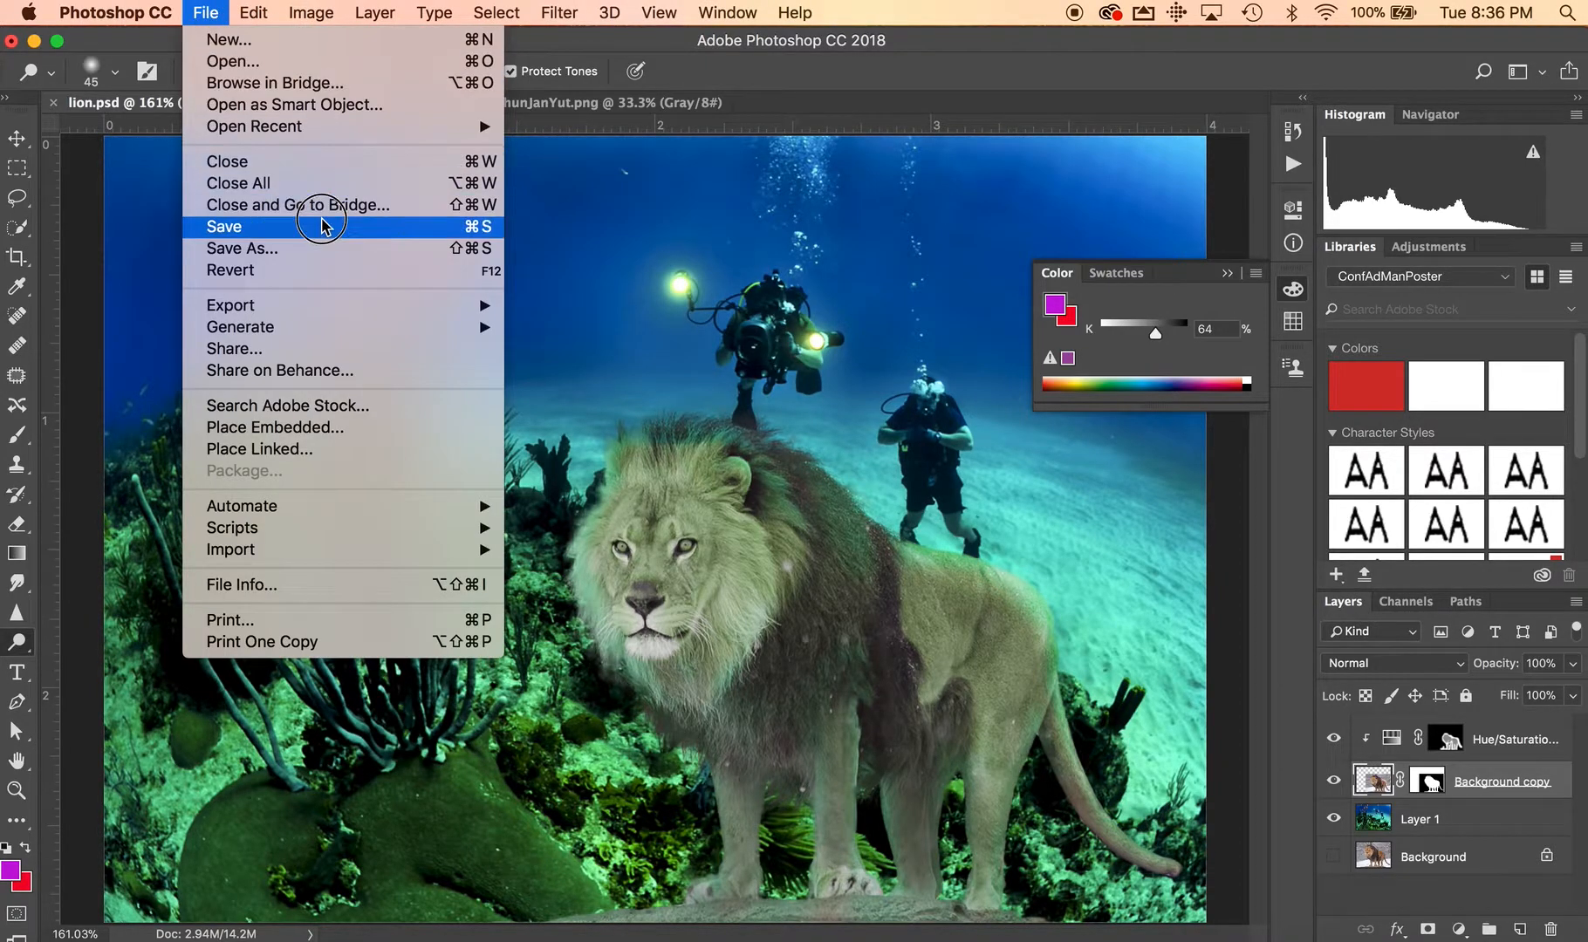
pyautogui.moveTo(312, 314)
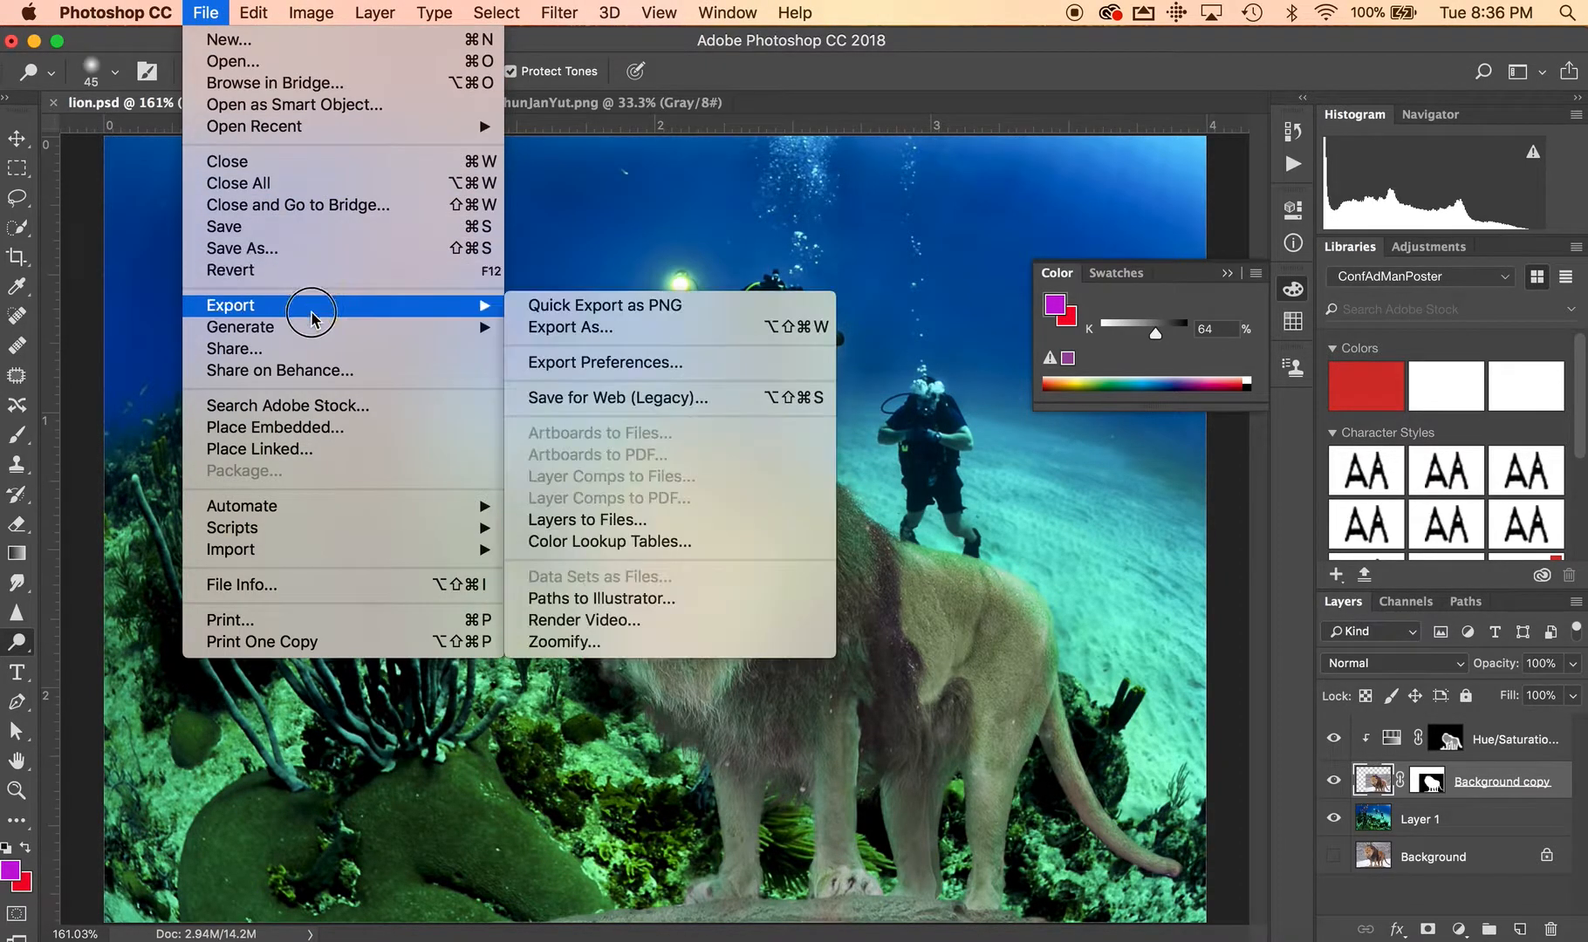
pyautogui.click(595, 307)
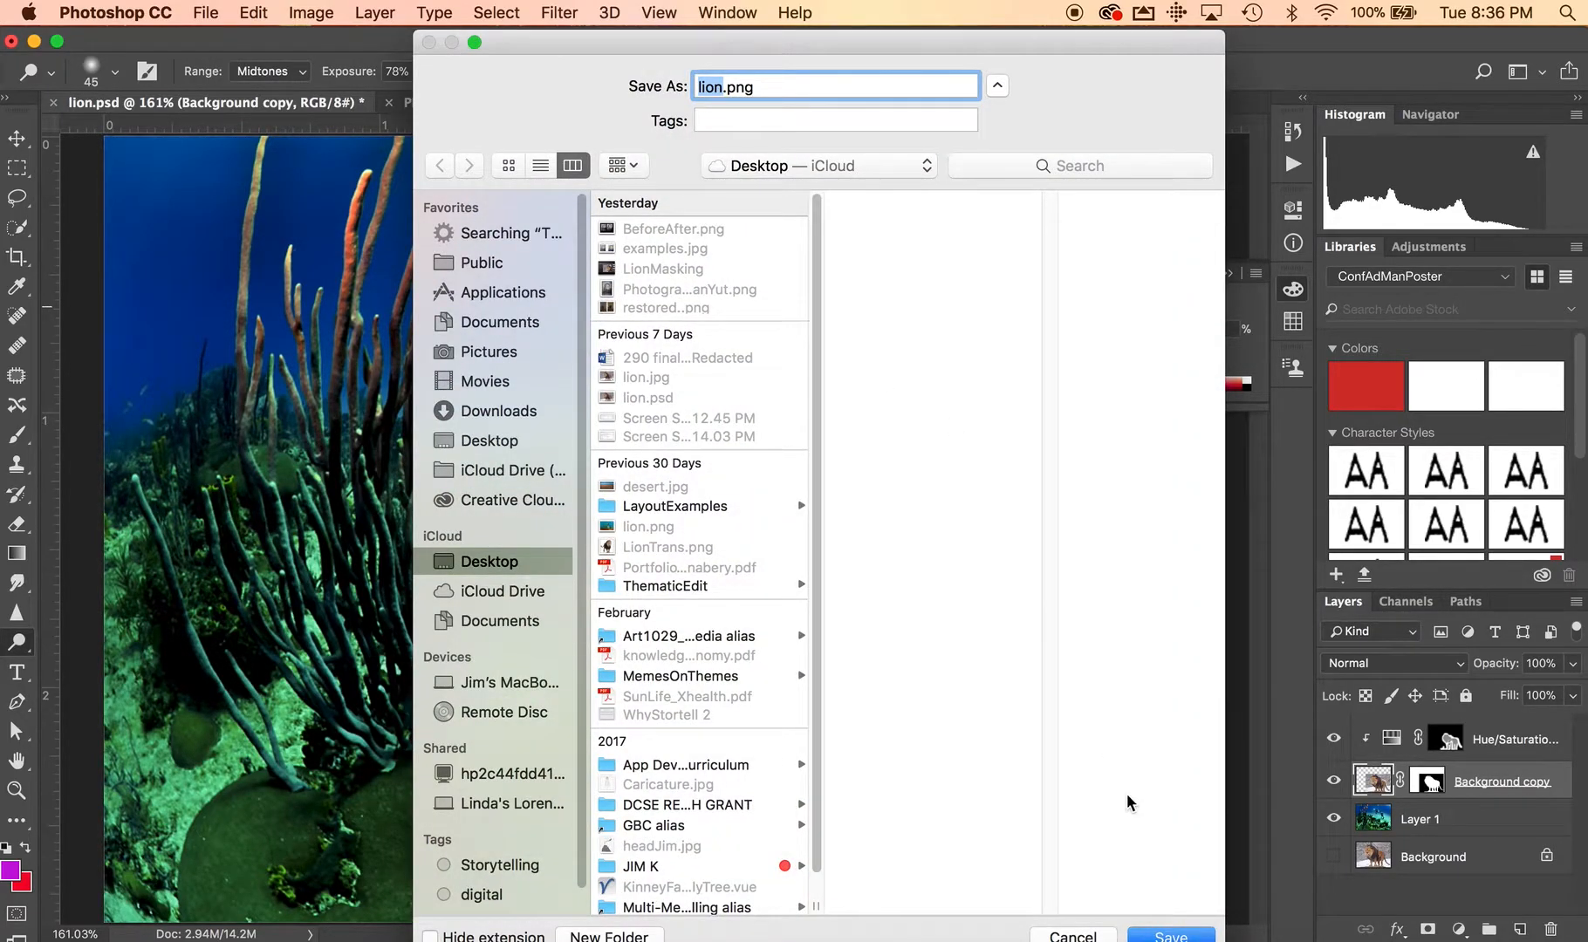
pyautogui.click(1162, 935)
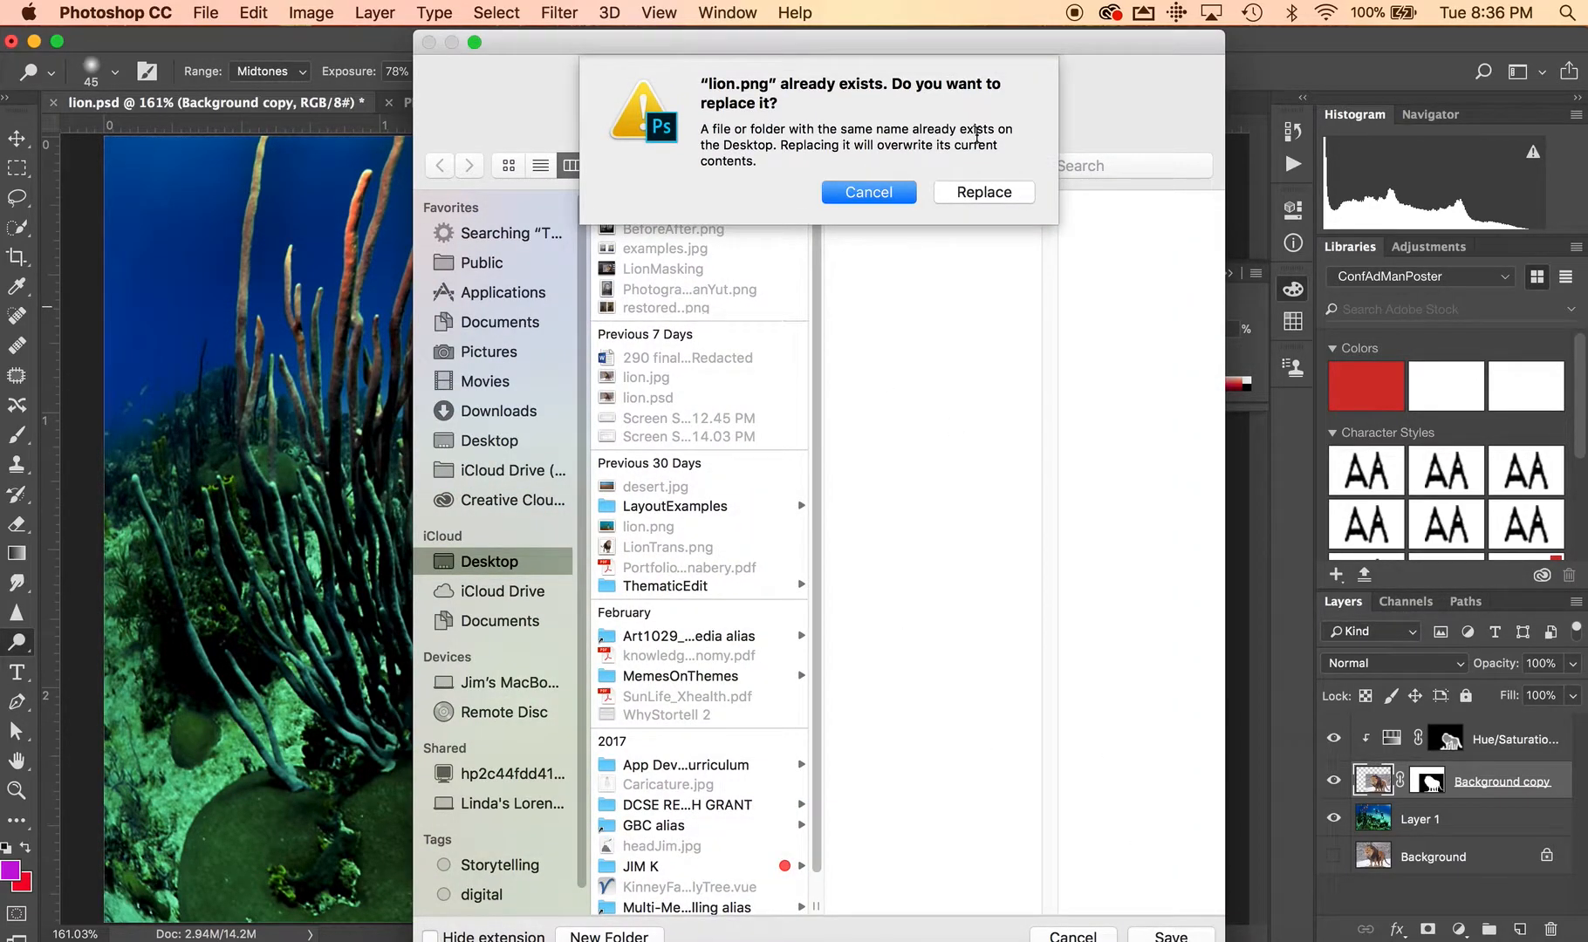
pyautogui.click(904, 194)
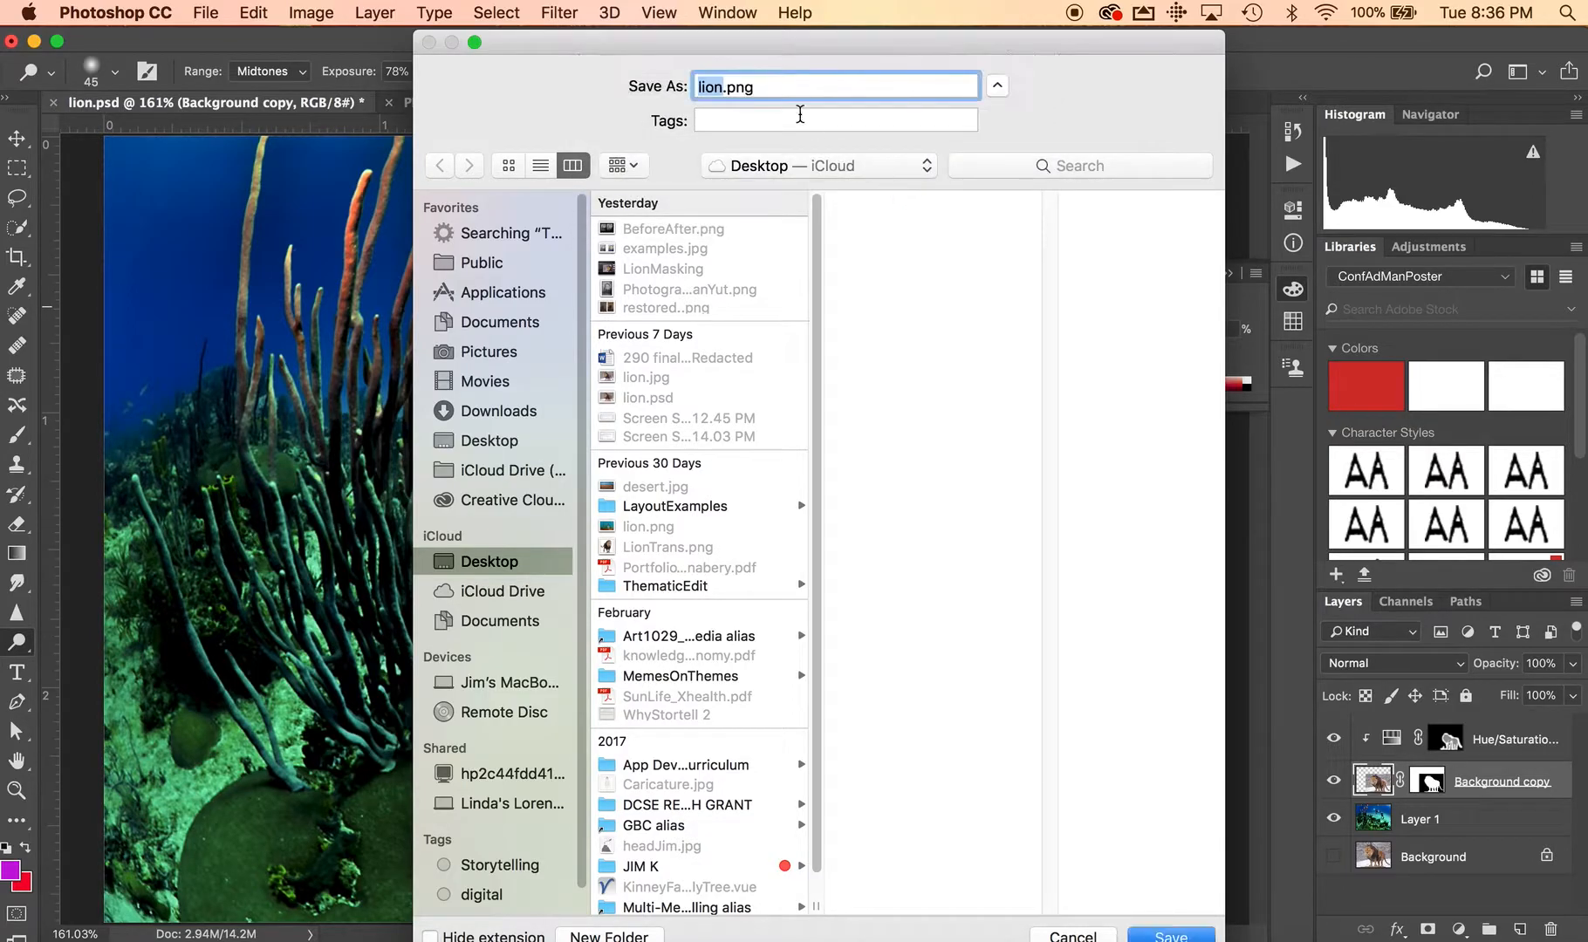
pyautogui.click(722, 87)
pyautogui.click(696, 84)
pyautogui.write('Sea')
pyautogui.press('BackSpace')
pyautogui.write('L')
pyautogui.click(1157, 932)
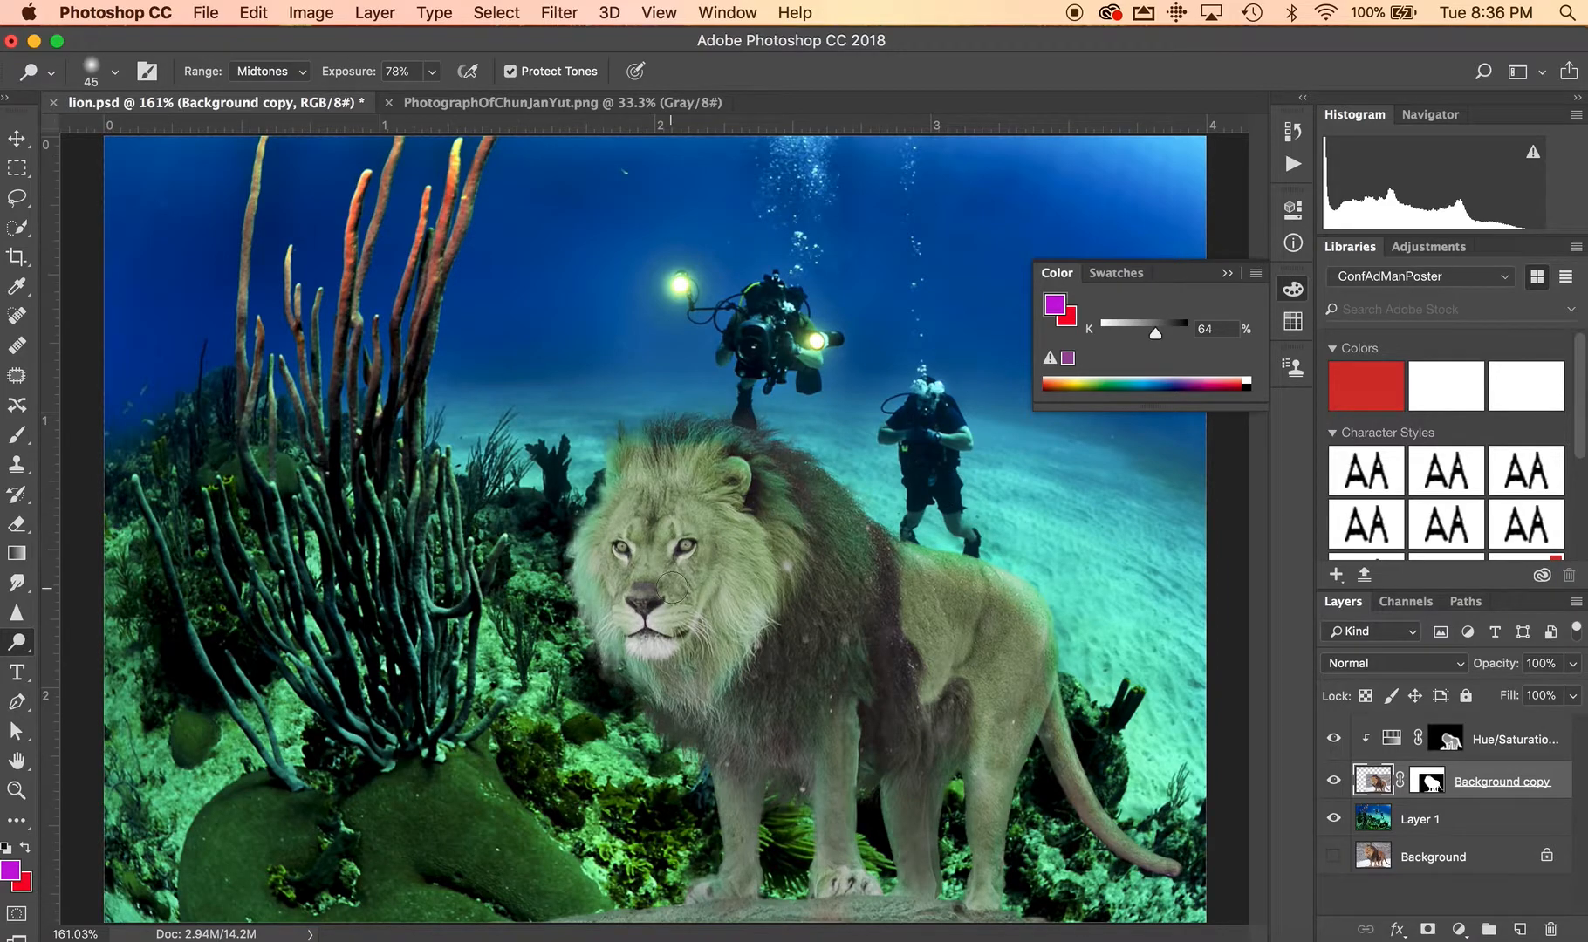